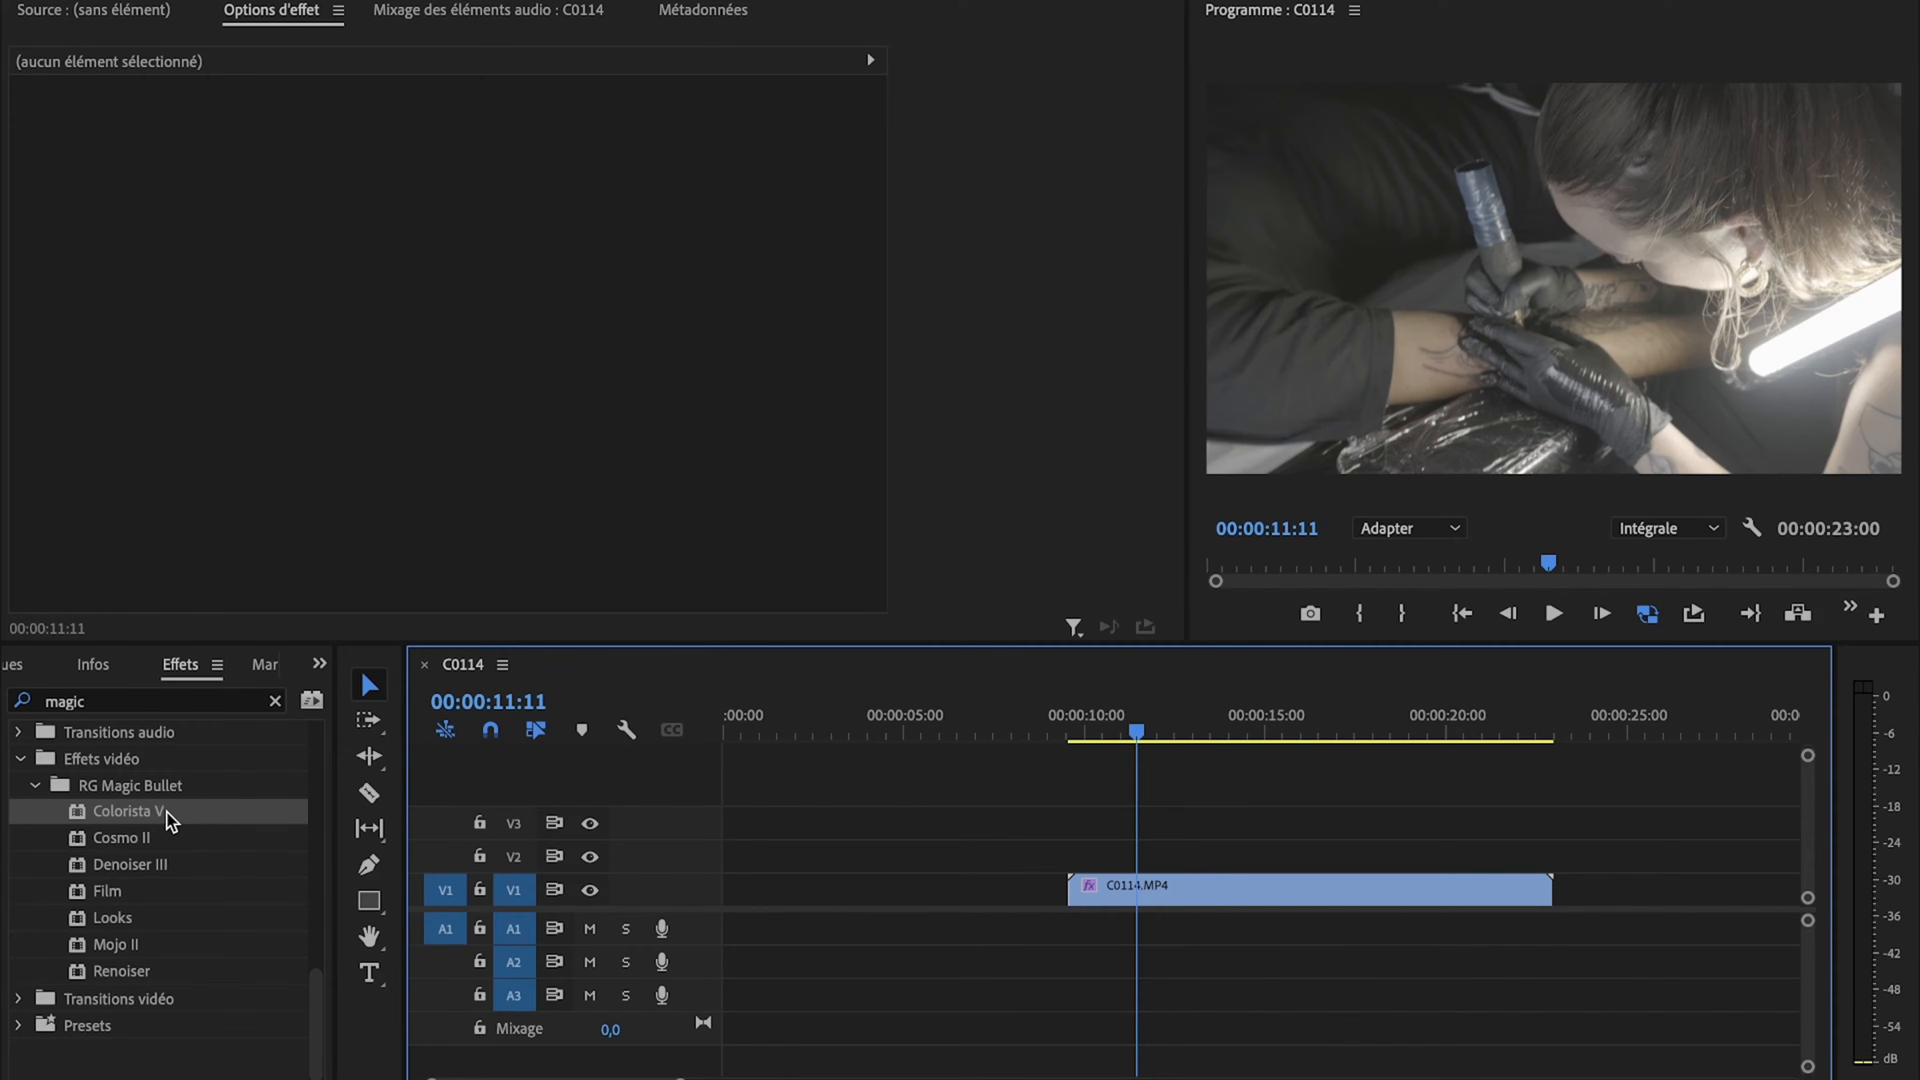
# Step: Apply the Colorista V effect to the C0114.MP4 clip on track V1
pyautogui.moveTo(155, 819); pyautogui.dragTo(1242, 879)
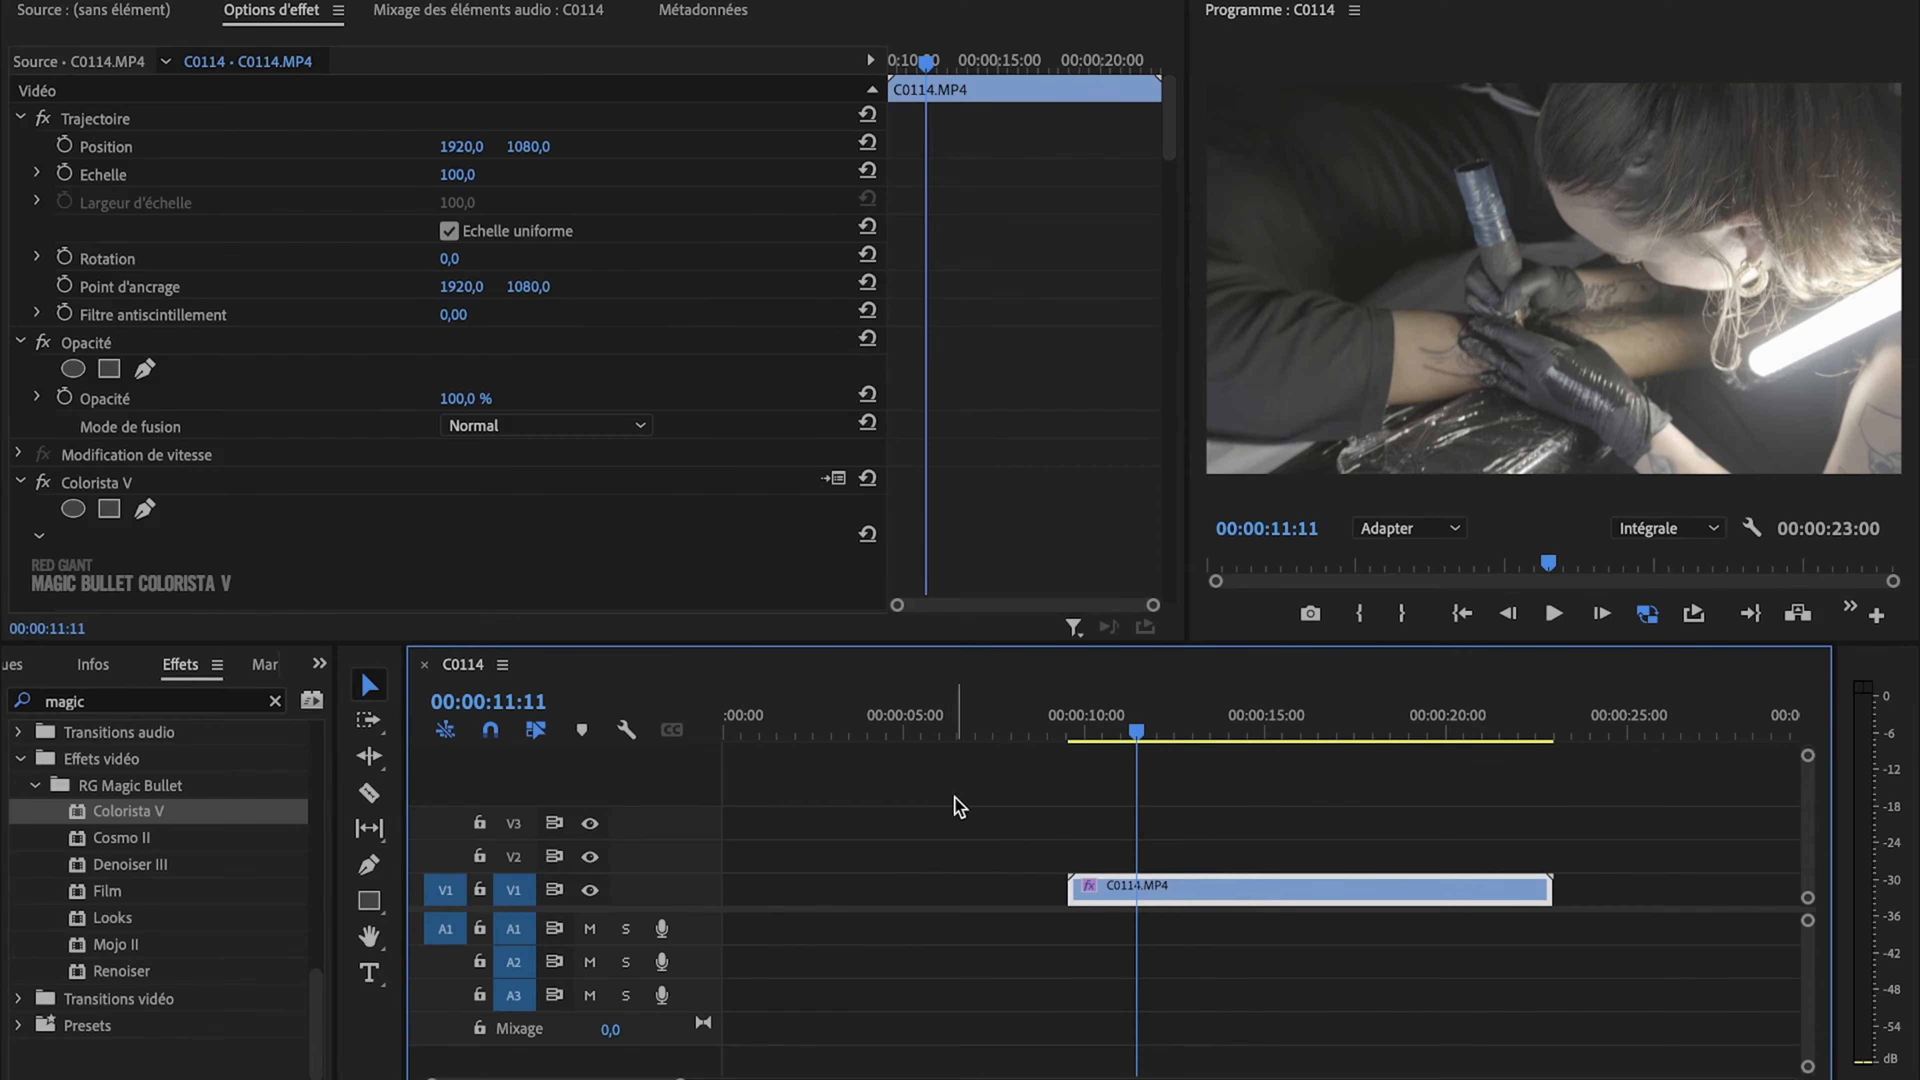
pyautogui.moveTo(250, 813); pyautogui.dragTo(1444, 890)
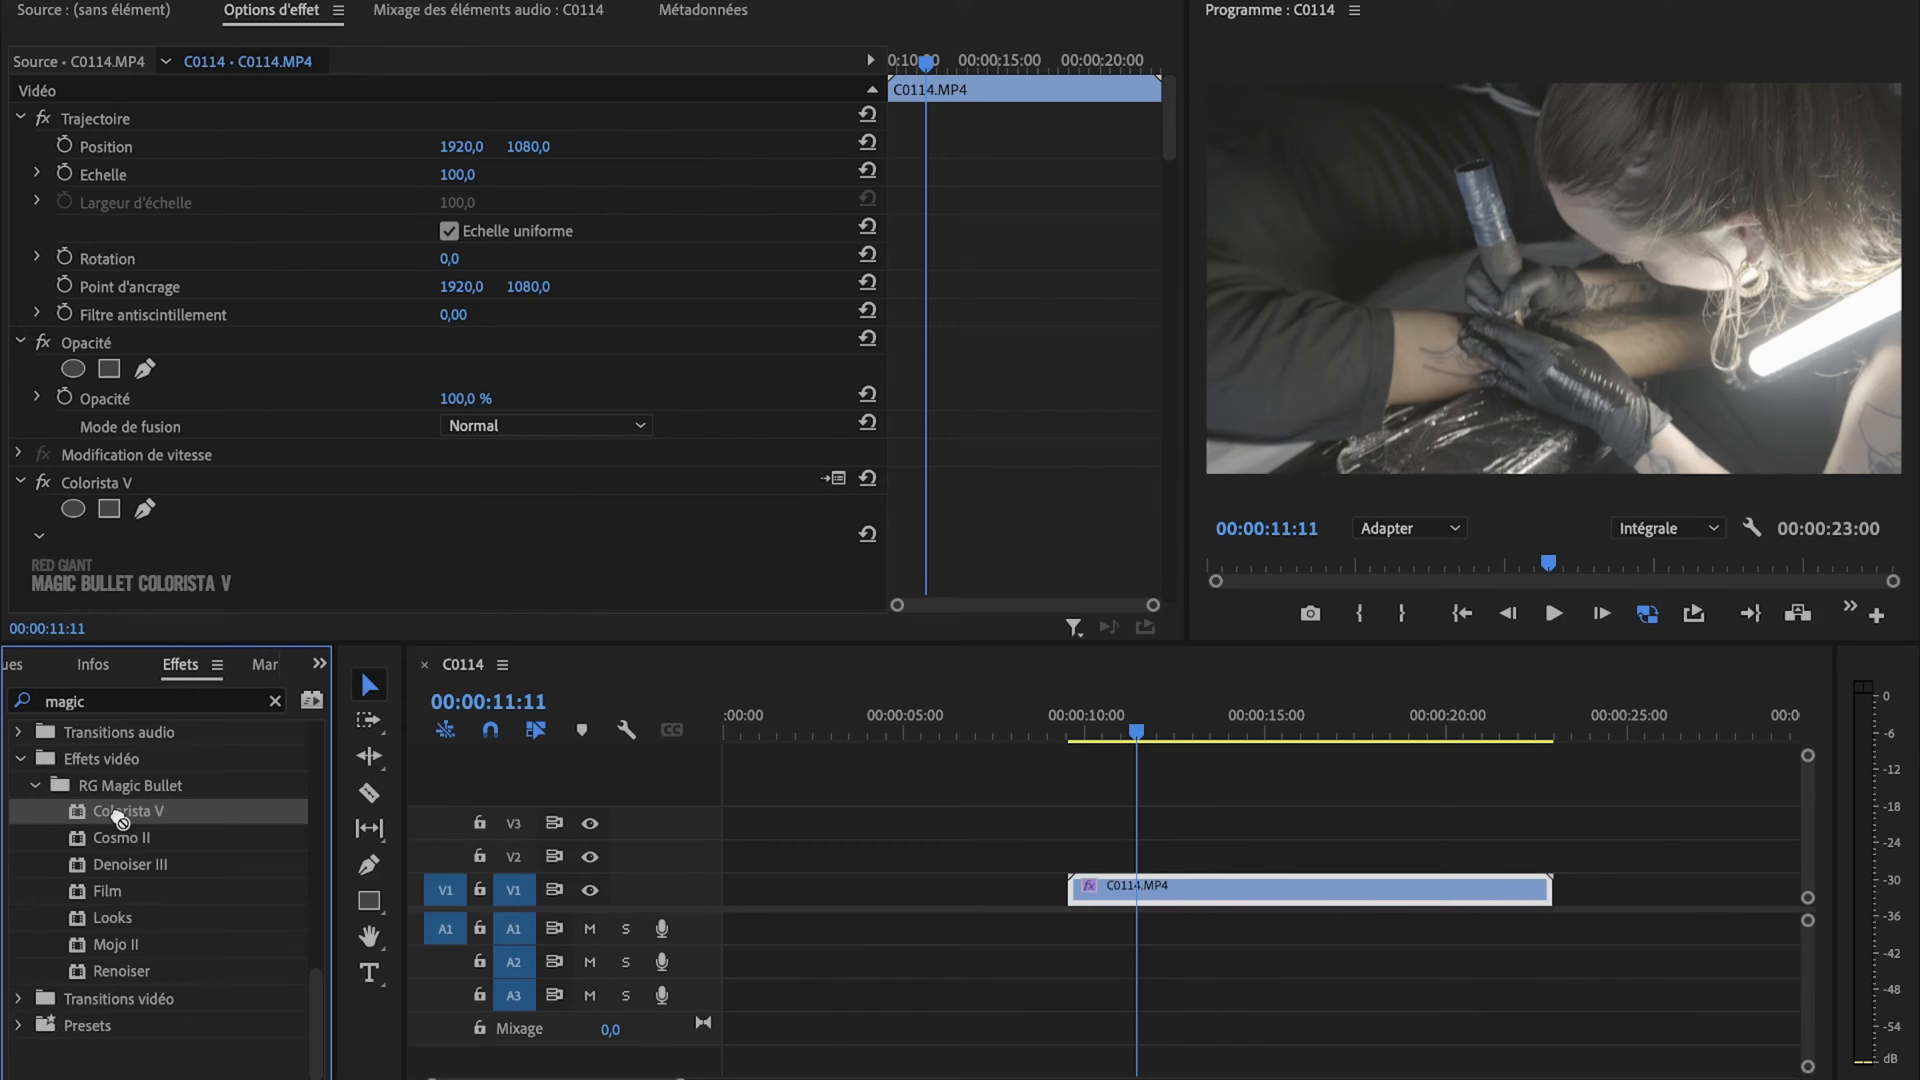
# Step: Examine the Colorista V settings, from color handling and the 3-Way wheels through hue and saturation, Saturation EQ and tone curves
pyautogui.scroll(-5, 162, 363)
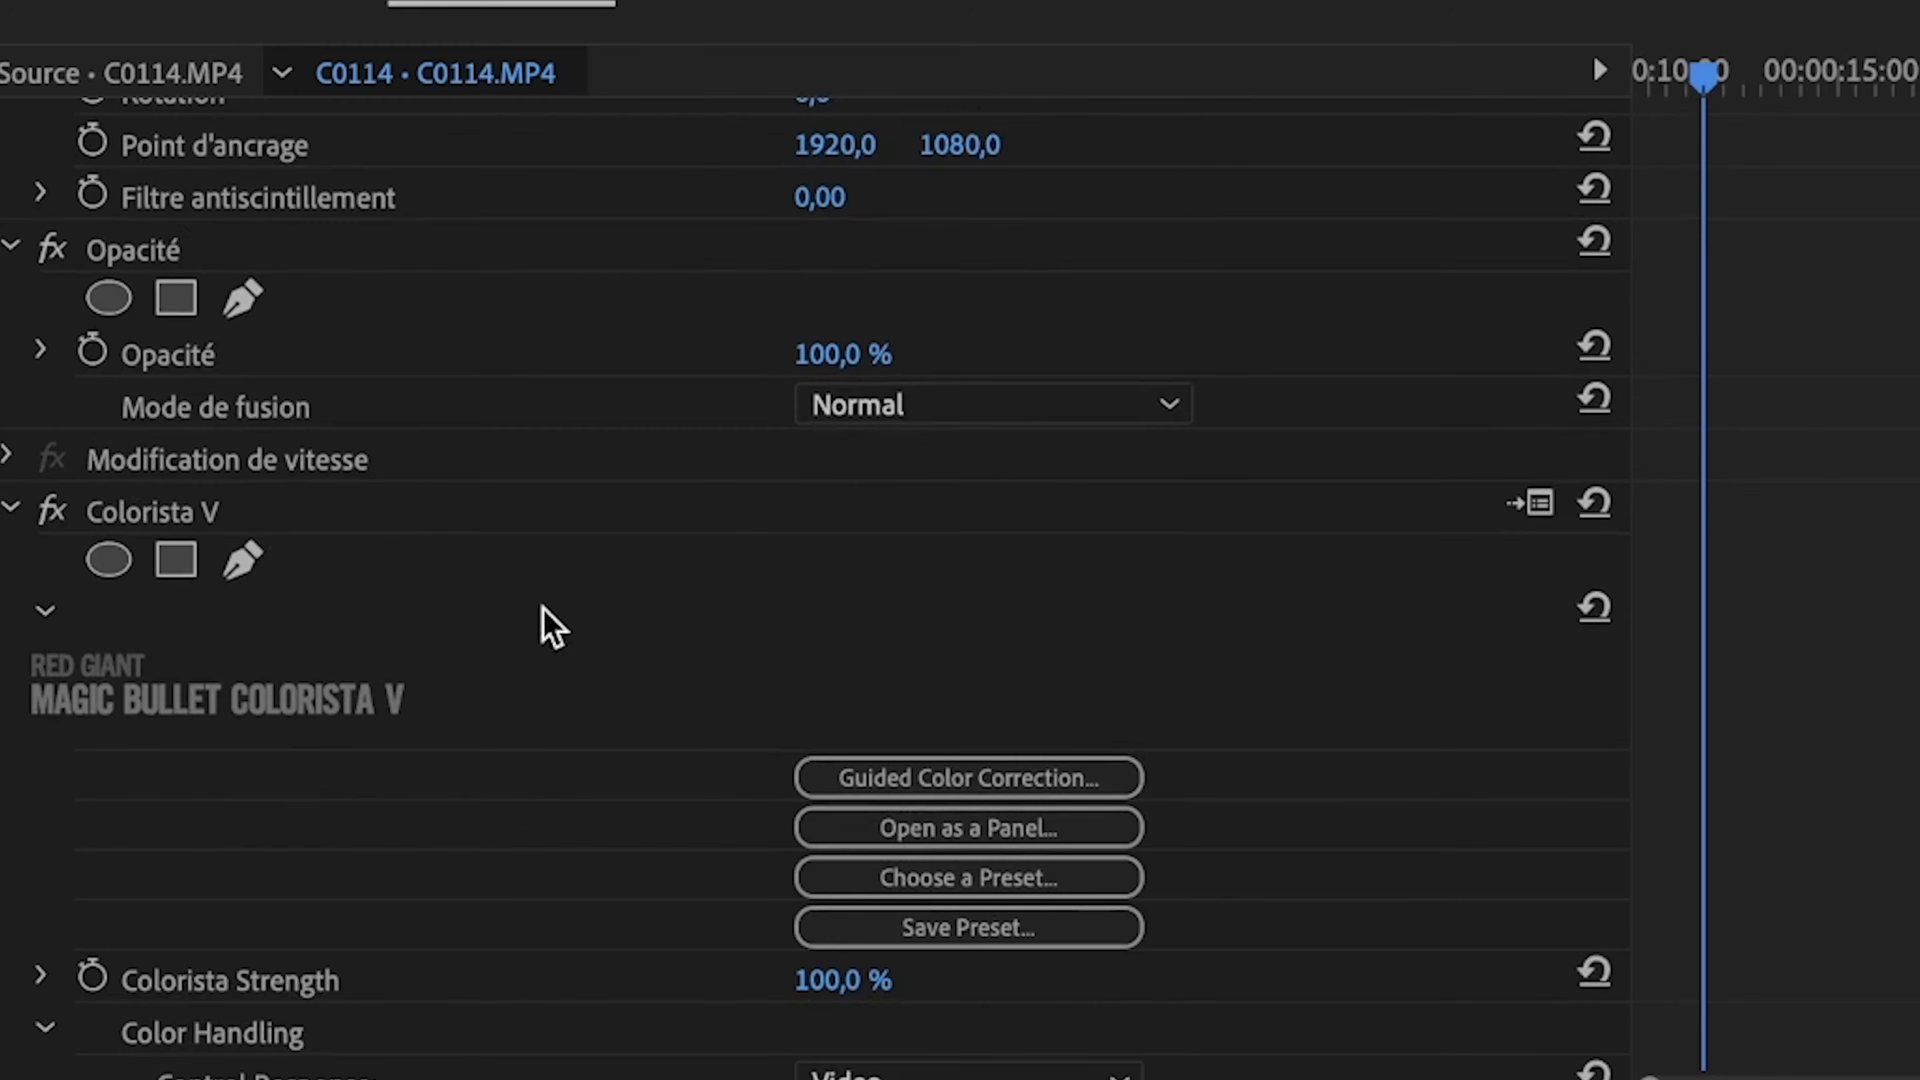
pyautogui.scroll(-2, 387, 567)
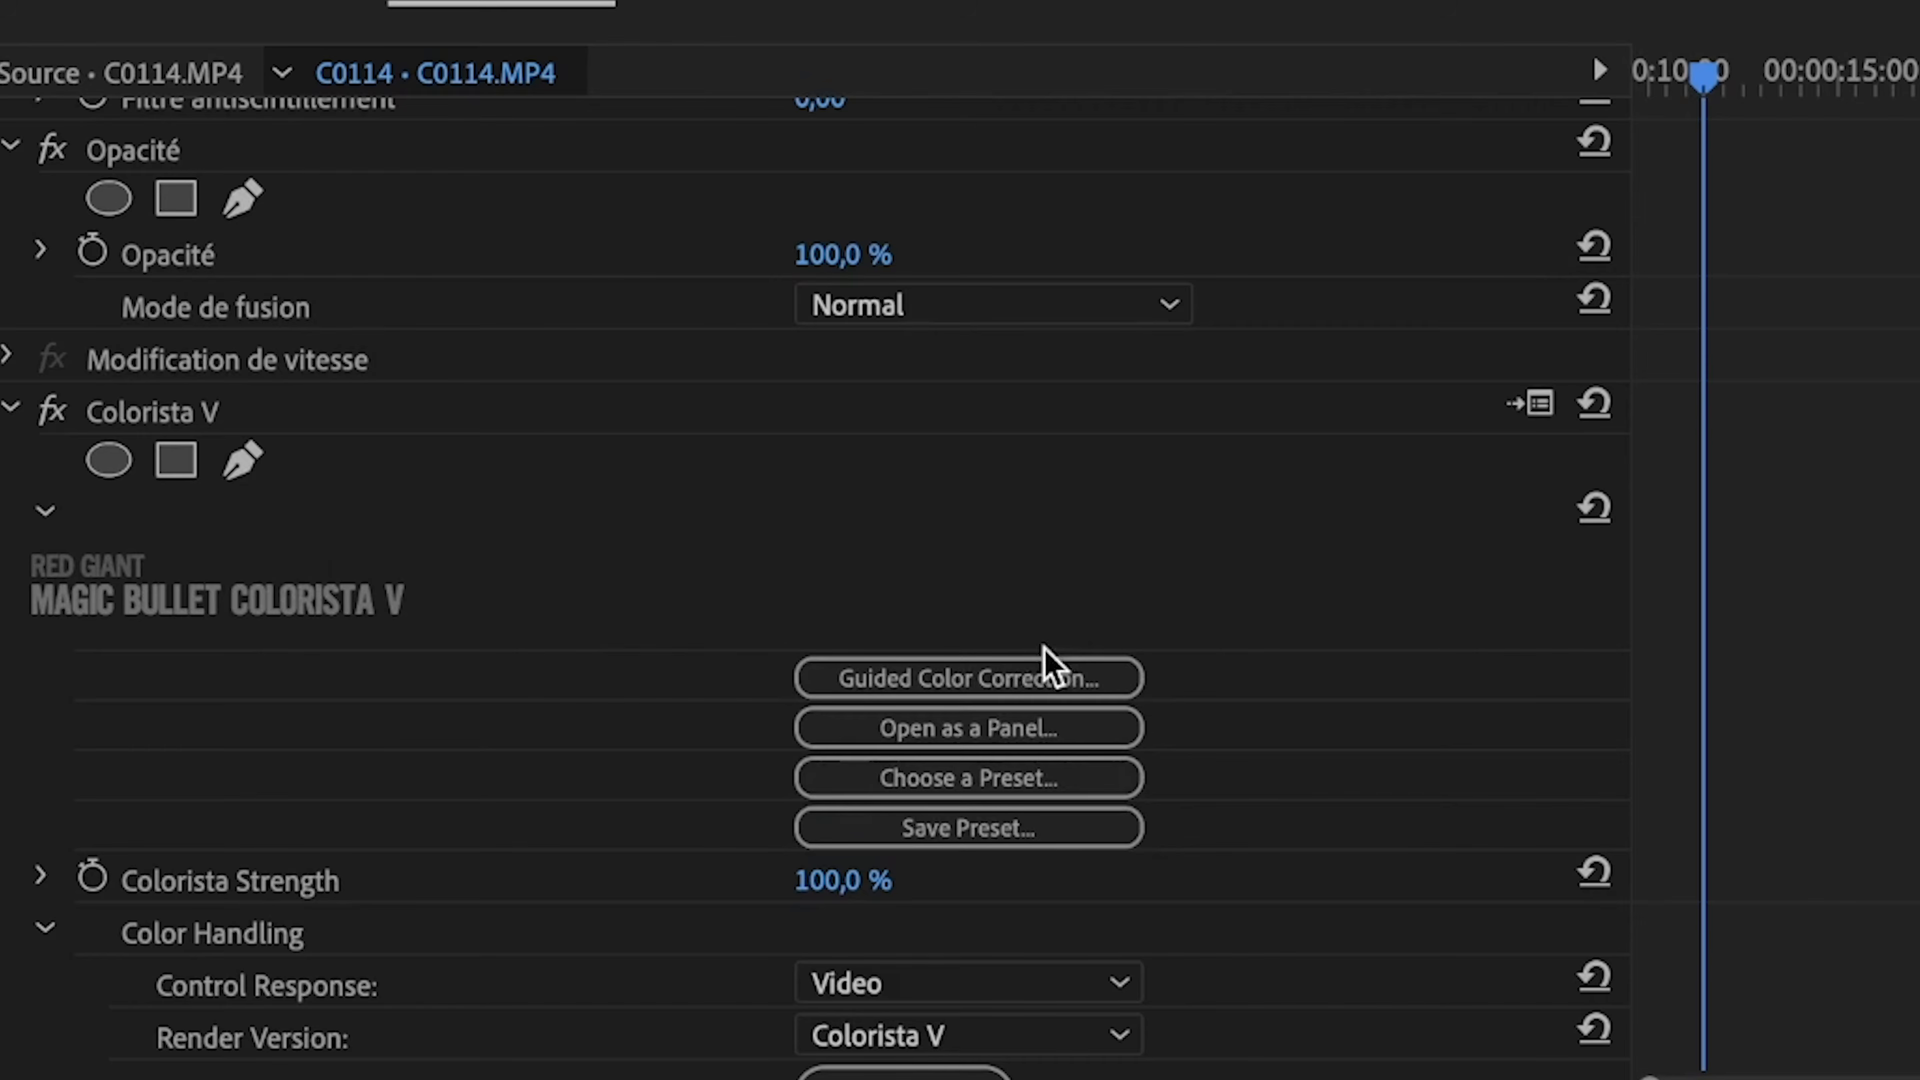
pyautogui.scroll(-10, 1315, 755)
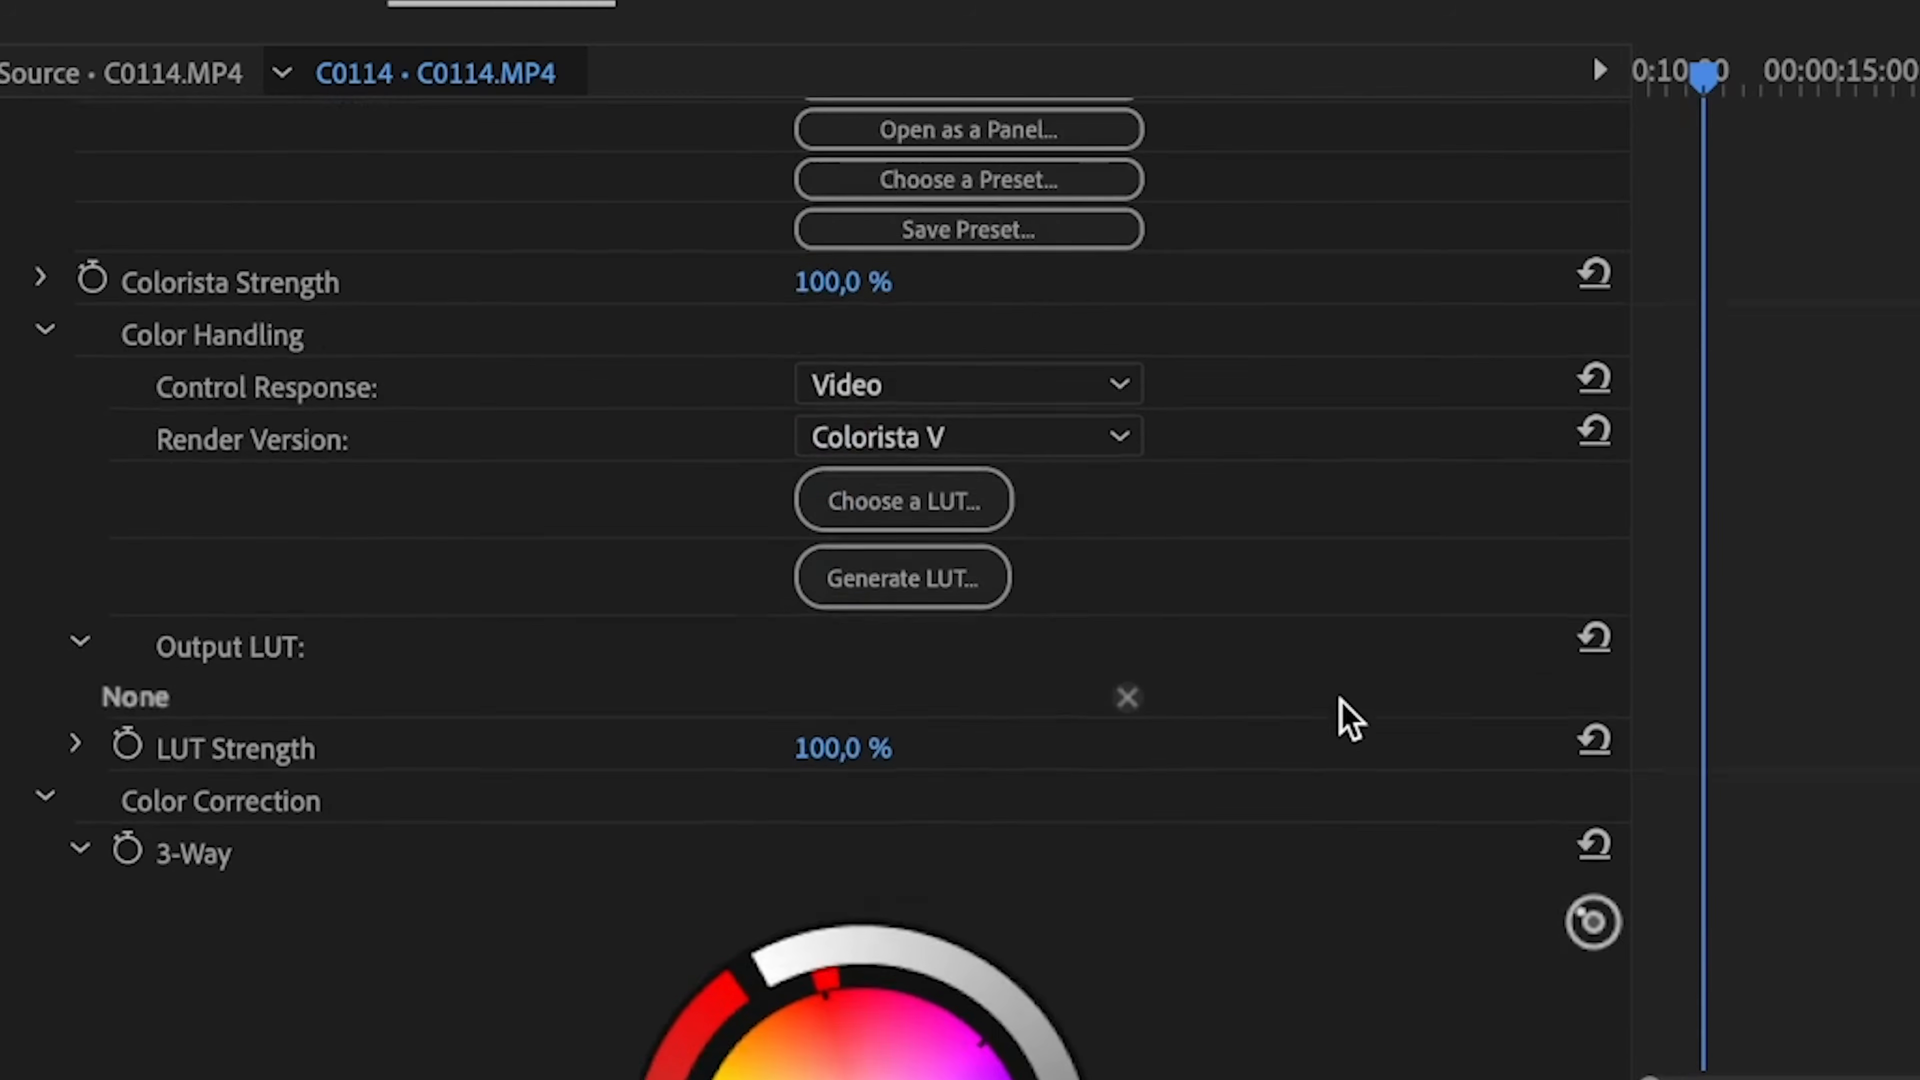
pyautogui.scroll(-20, 1344, 694)
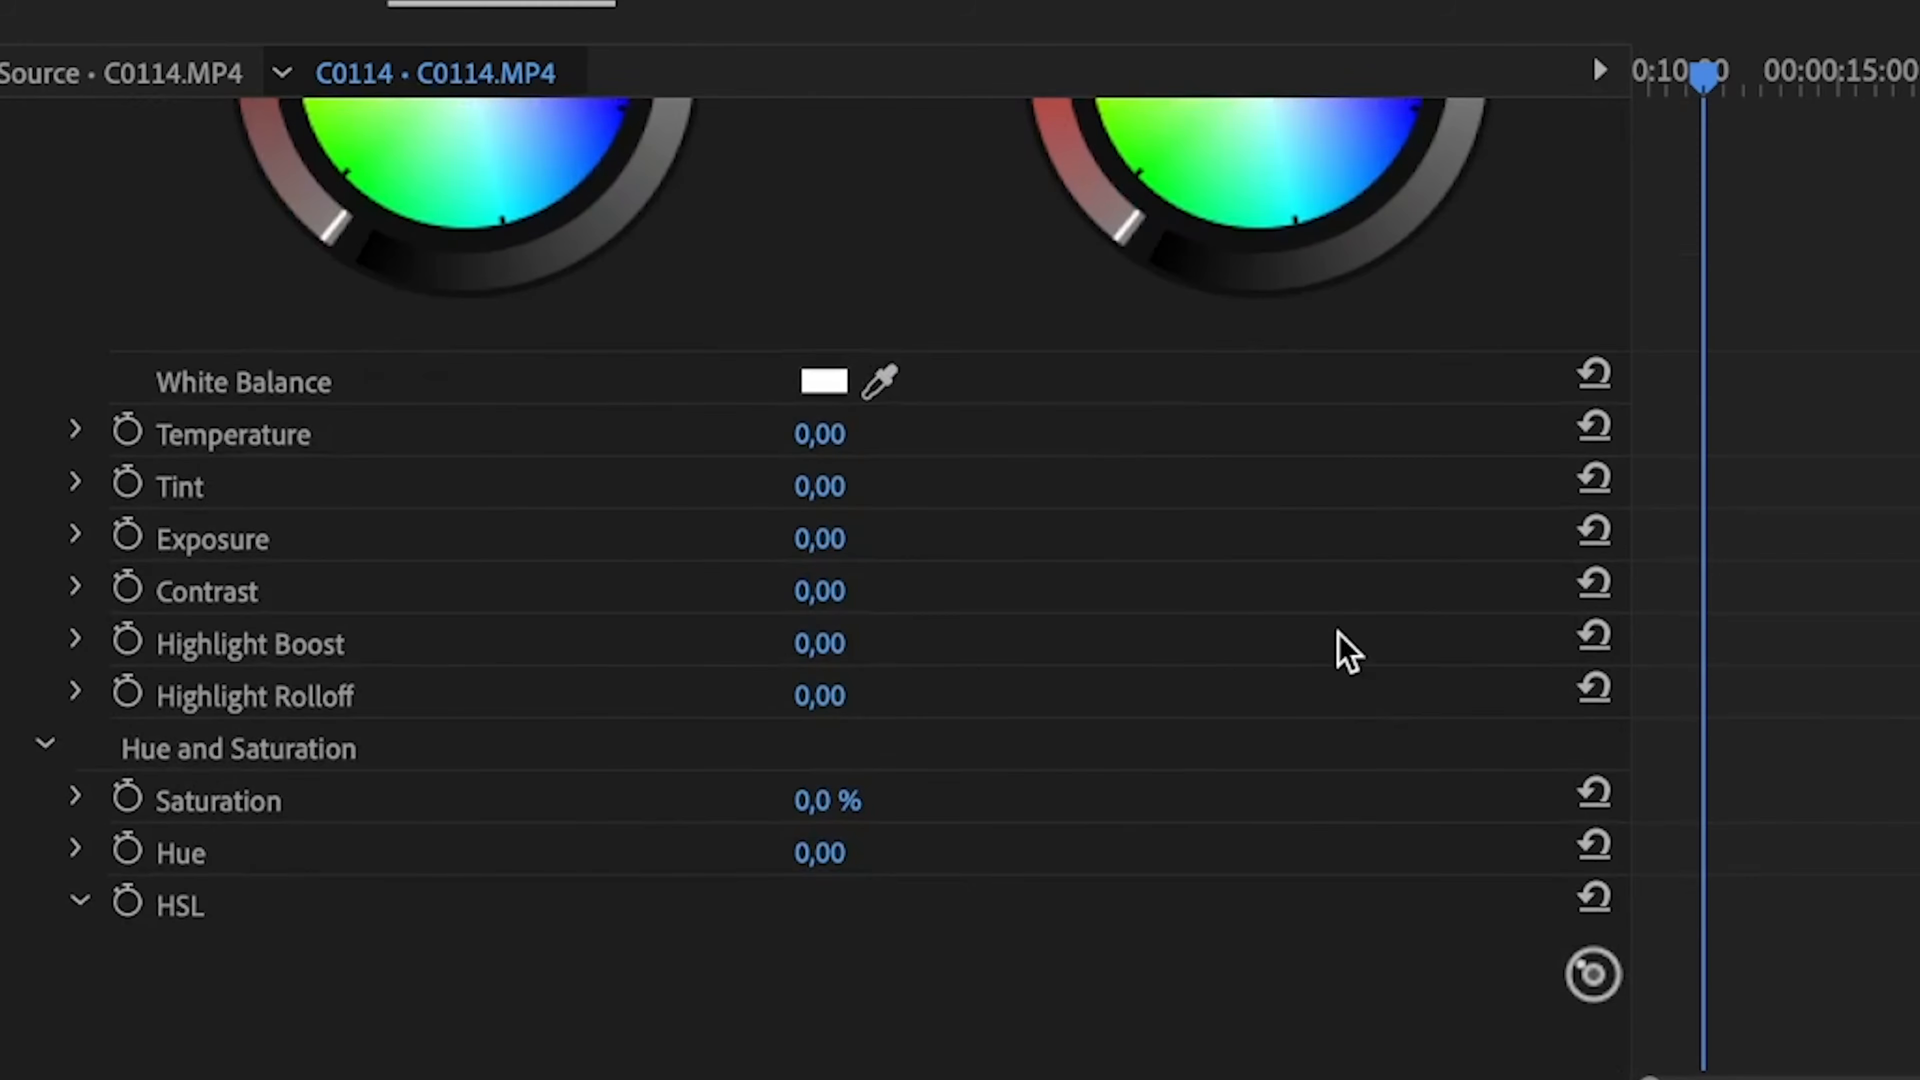
pyautogui.scroll(-20, 1345, 613)
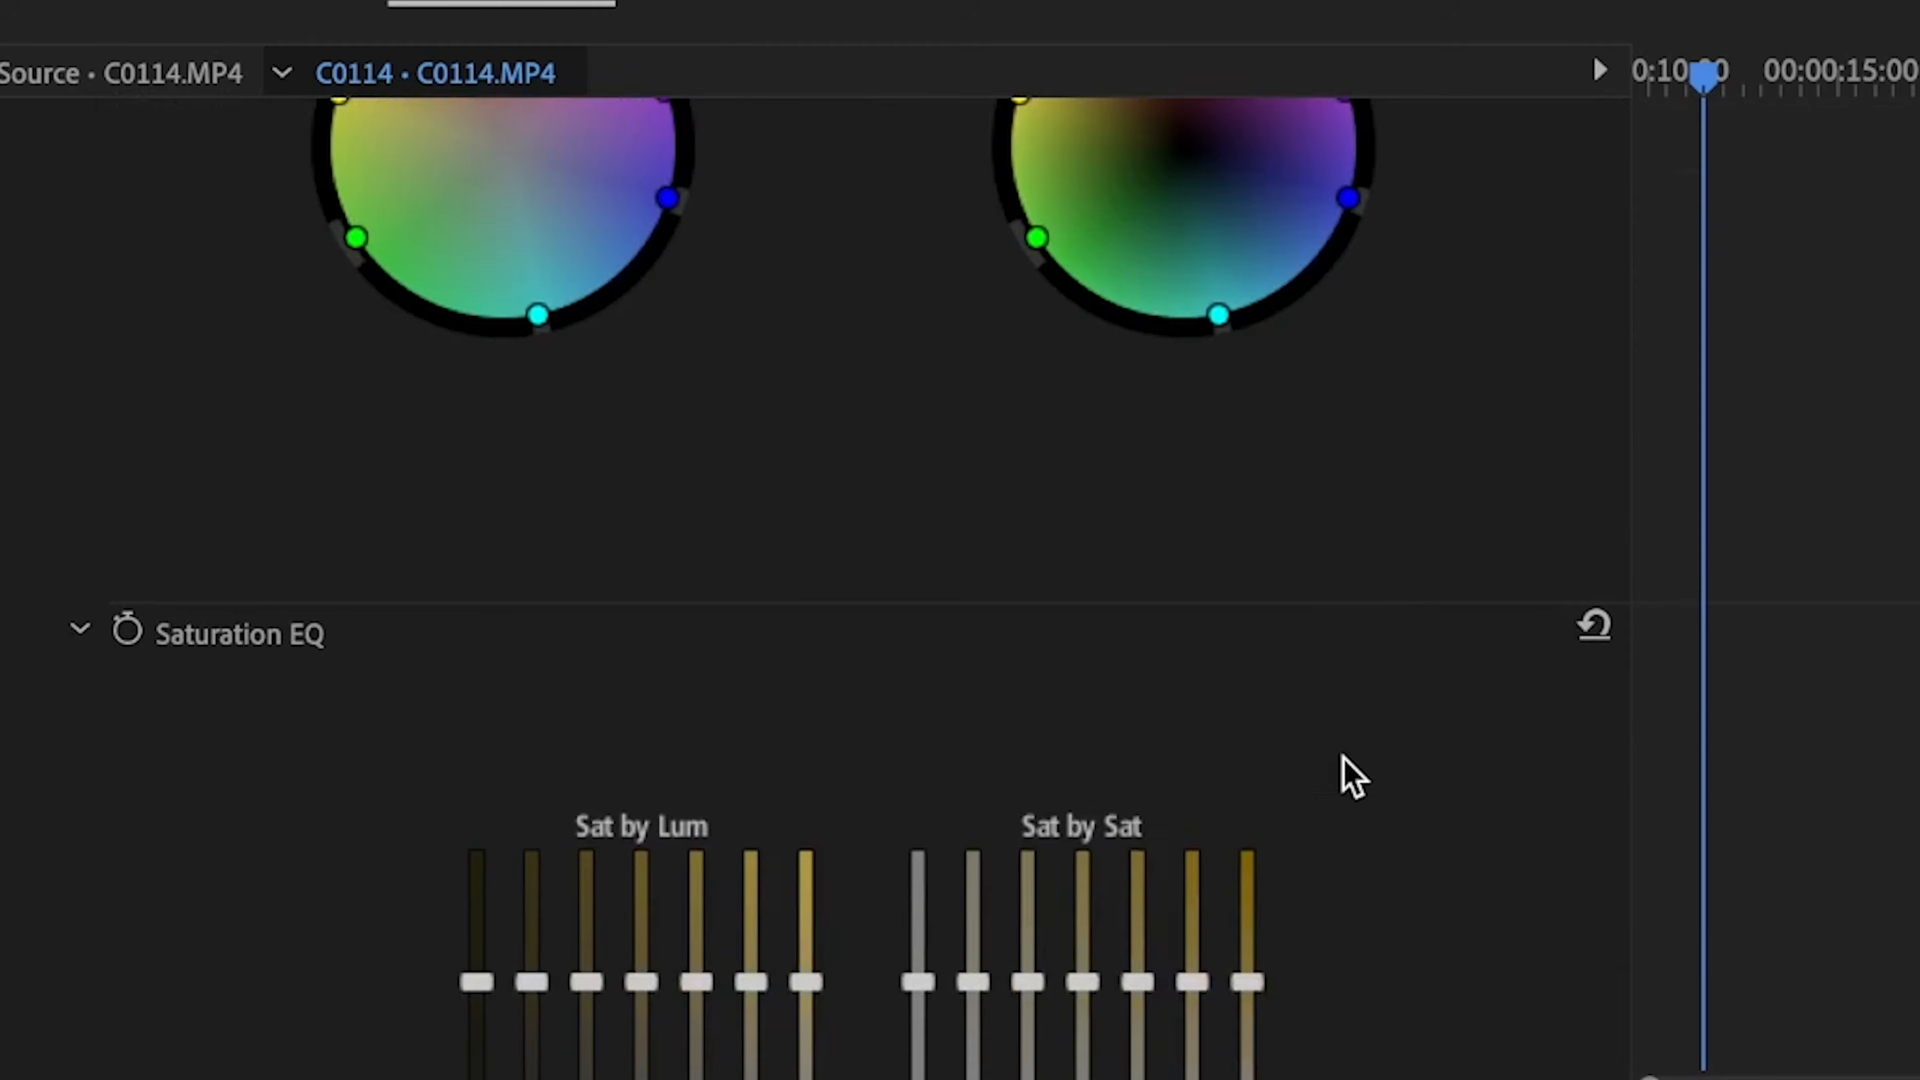
pyautogui.scroll(-3, 1391, 382)
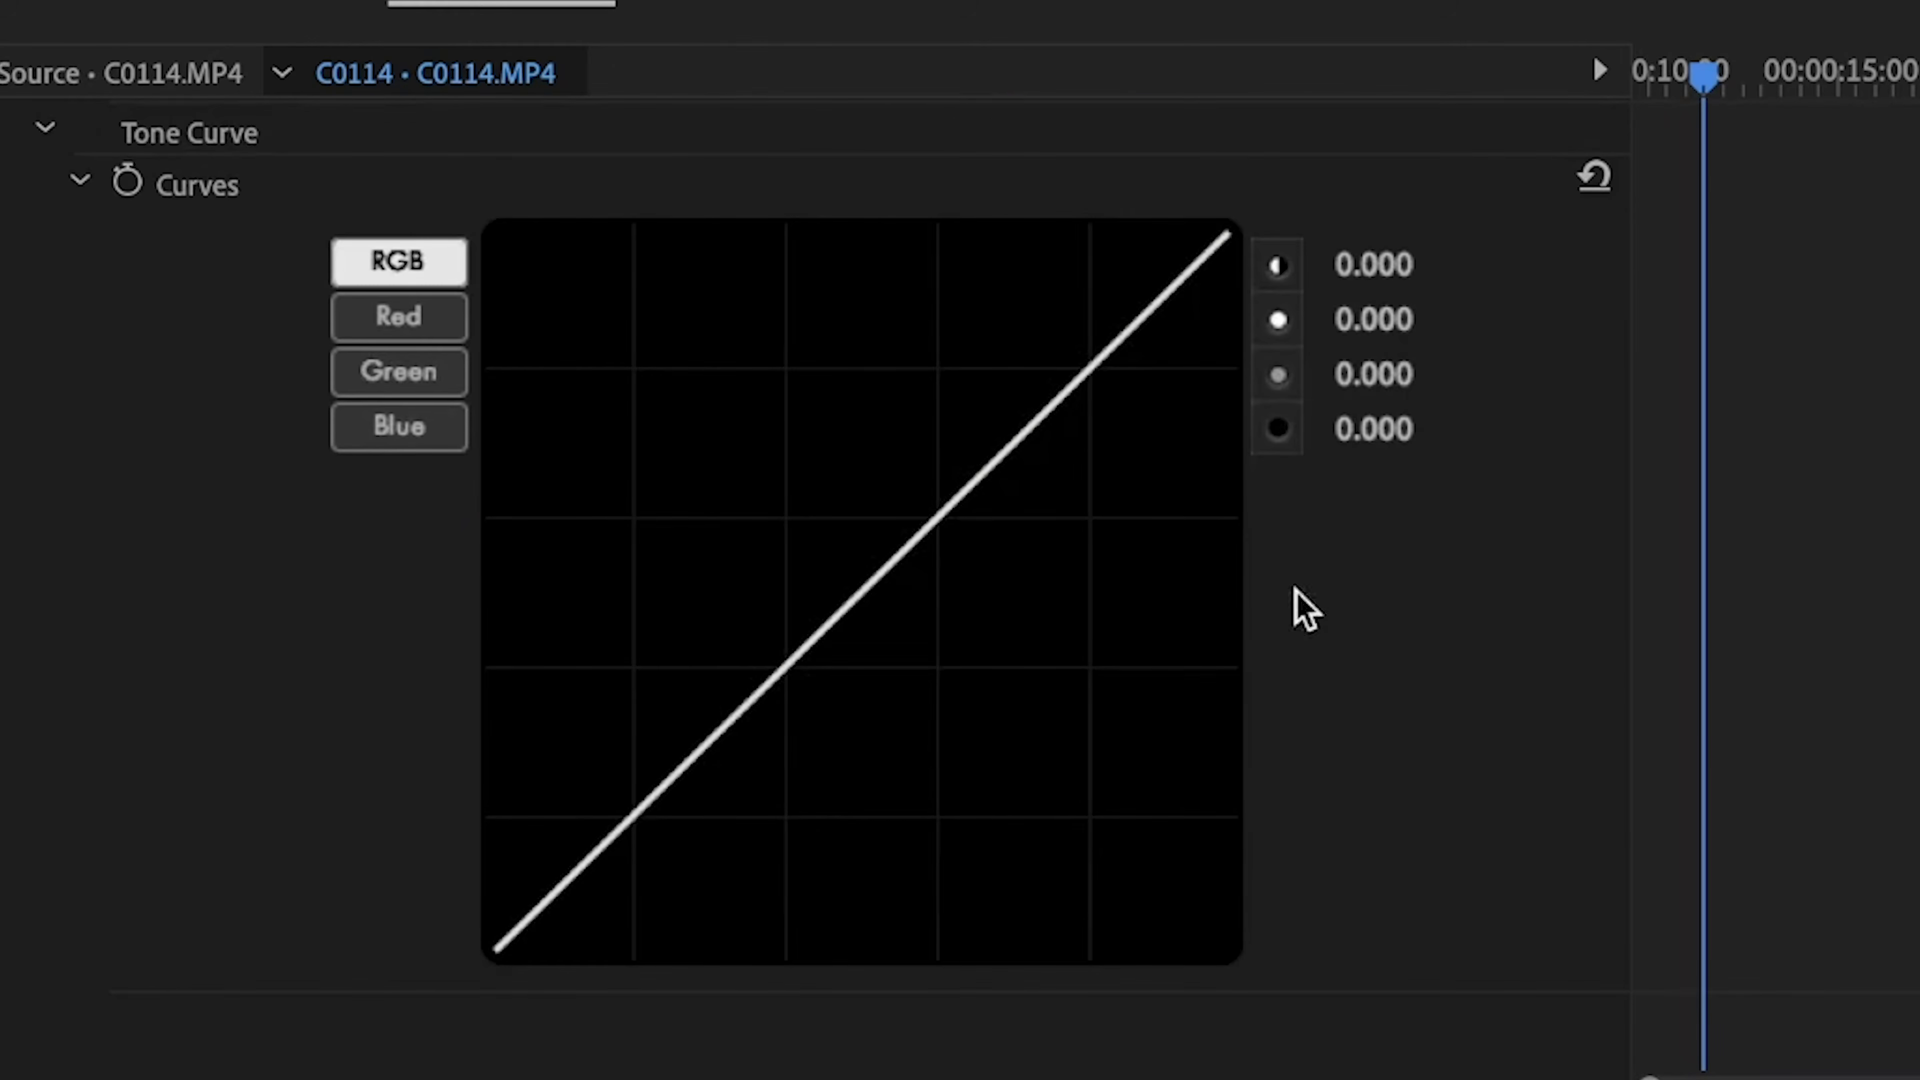
pyautogui.scroll(8, 1247, 684)
pyautogui.scroll(11, 1247, 685)
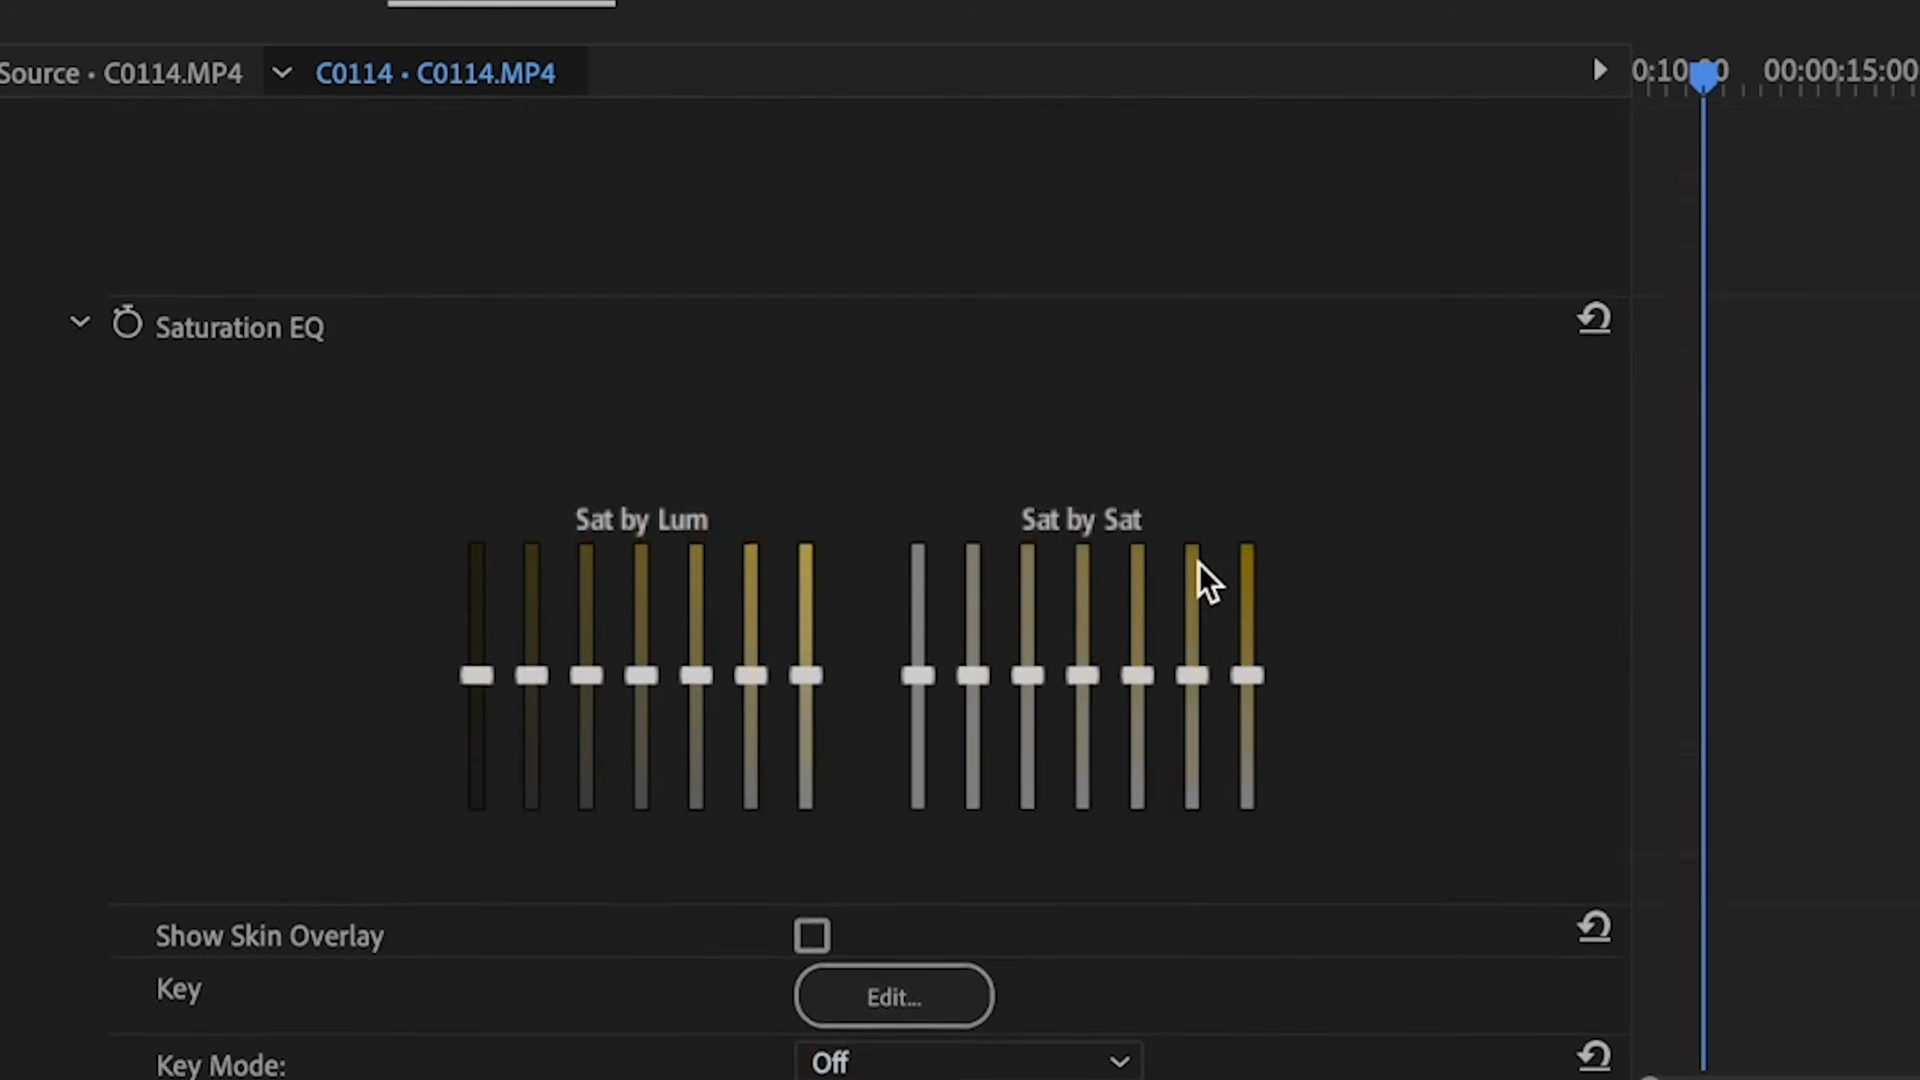
pyautogui.scroll(11, 1197, 561)
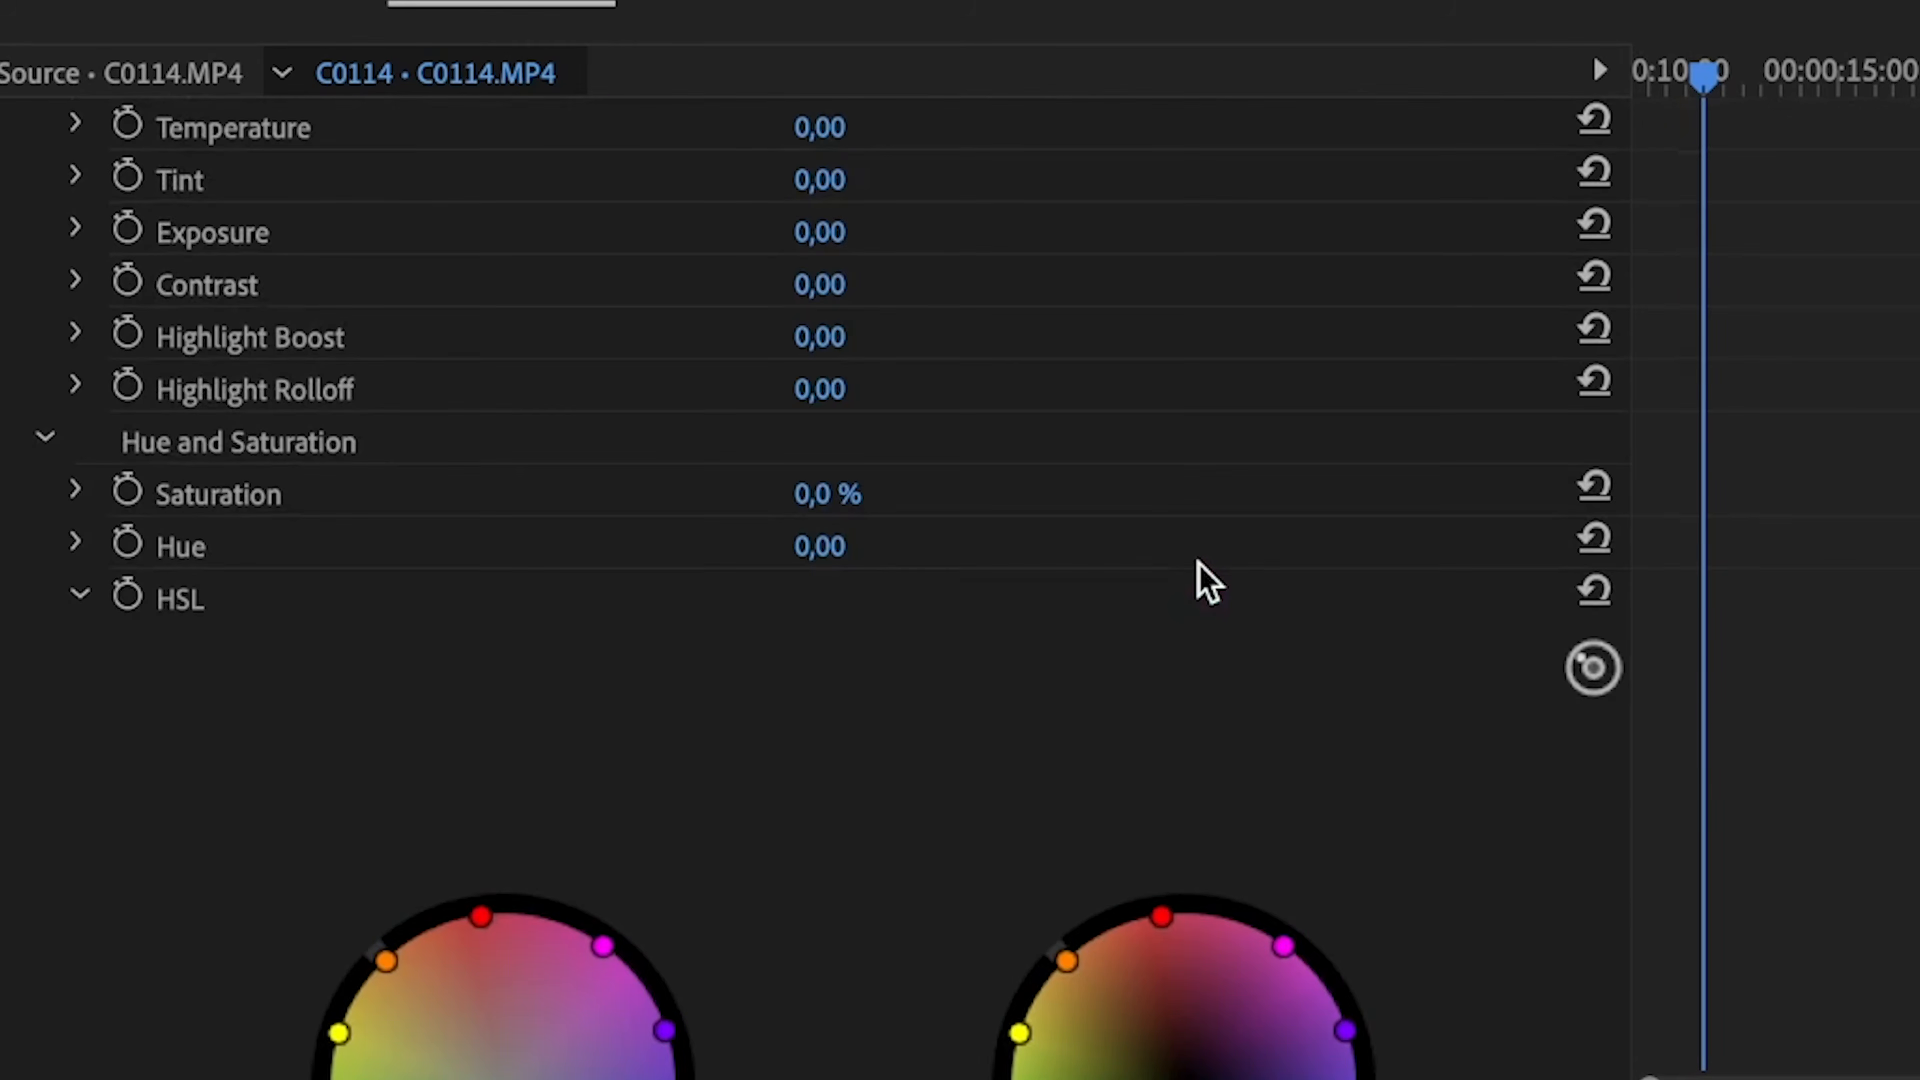
pyautogui.scroll(20, 1208, 583)
pyautogui.scroll(-19, 1234, 578)
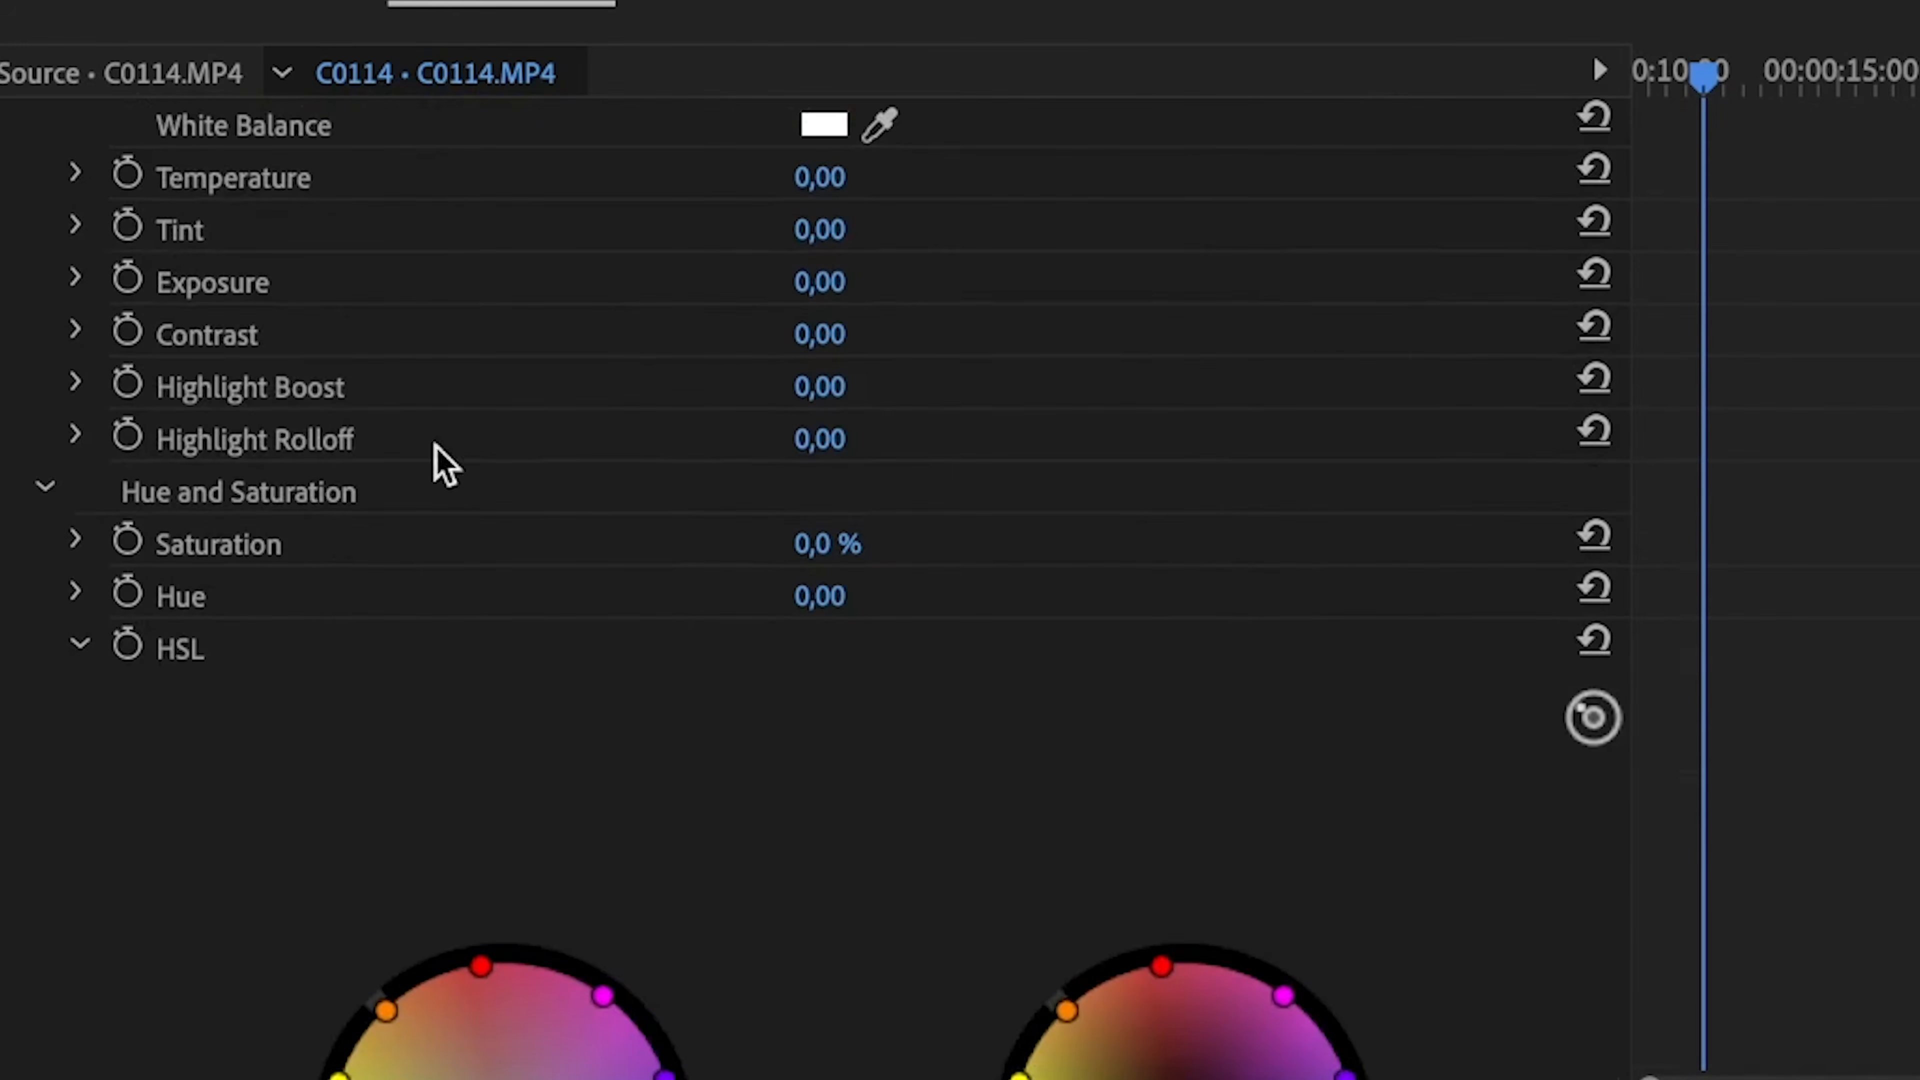
pyautogui.scroll(15, 665, 588)
pyautogui.scroll(13, 722, 762)
pyautogui.scroll(-14, 722, 763)
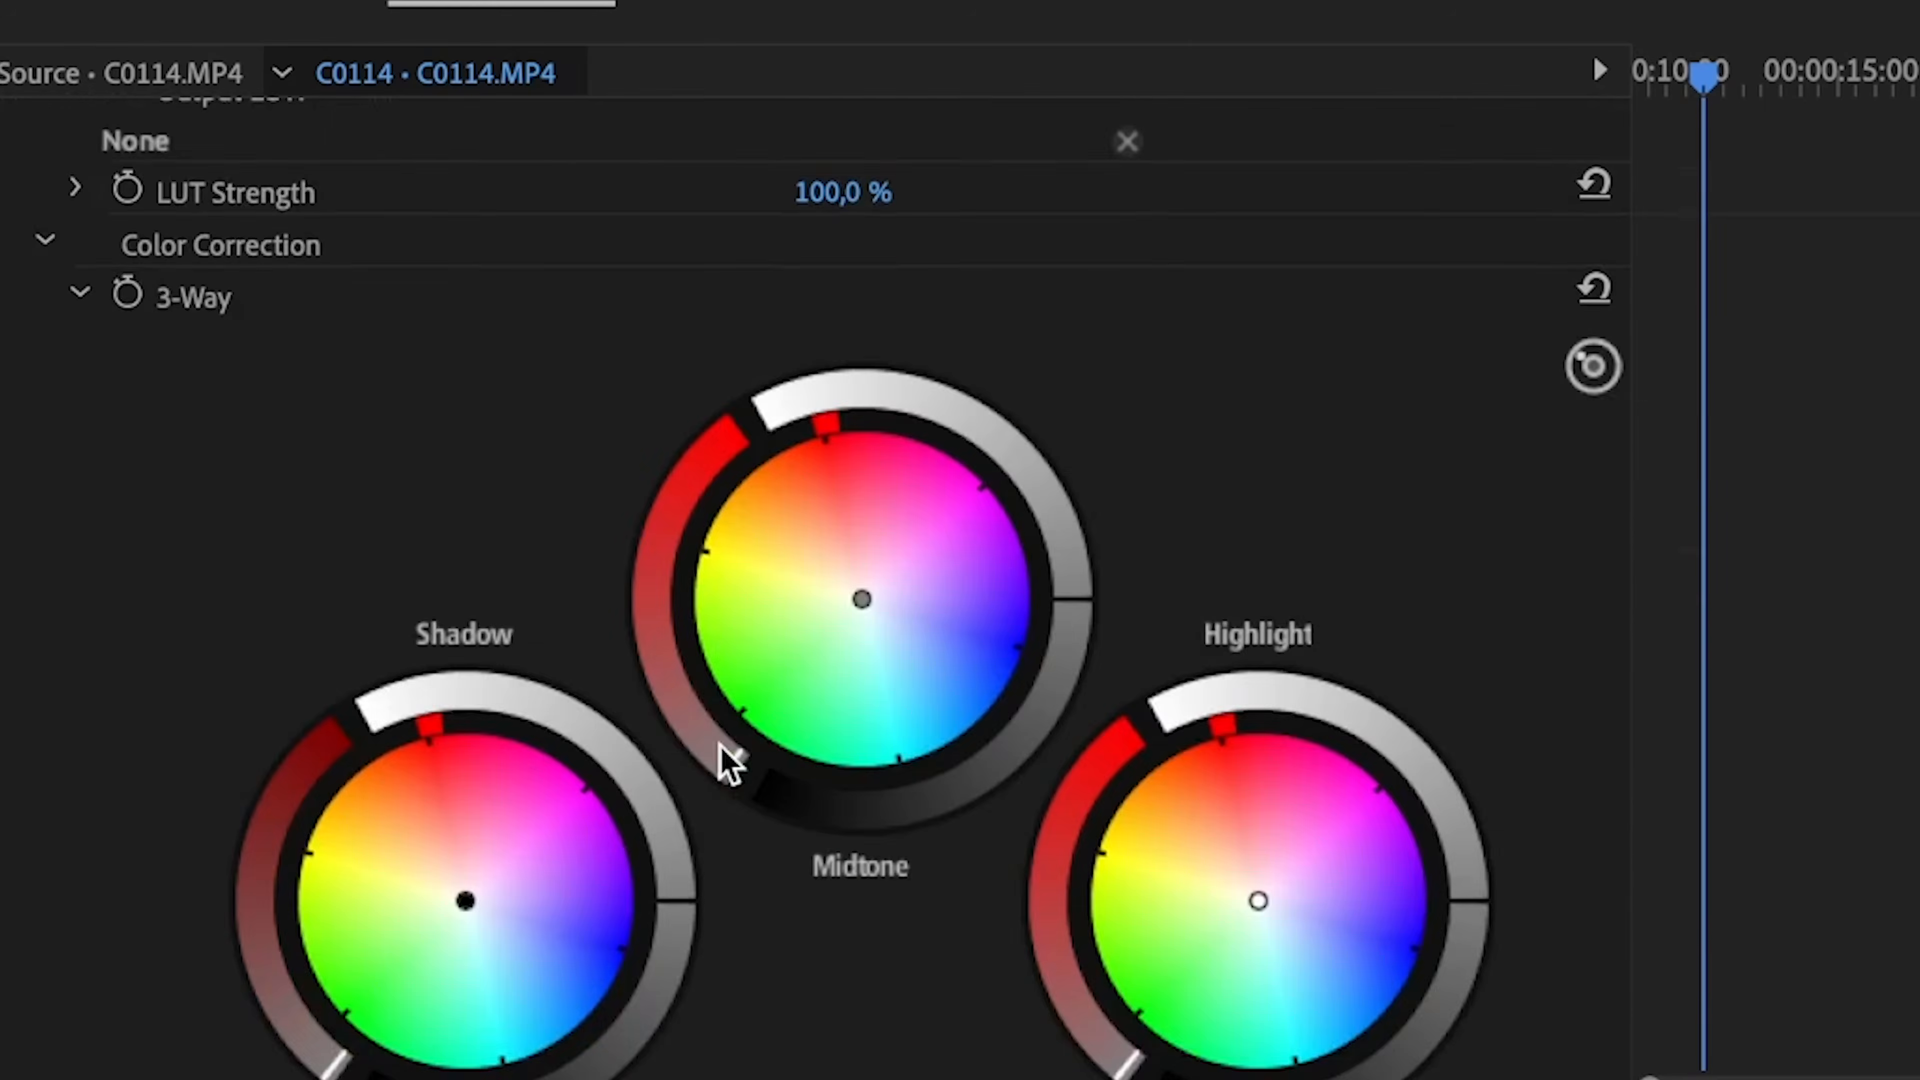
pyautogui.scroll(-20, 722, 762)
pyautogui.scroll(-11, 937, 692)
pyautogui.scroll(20, 940, 694)
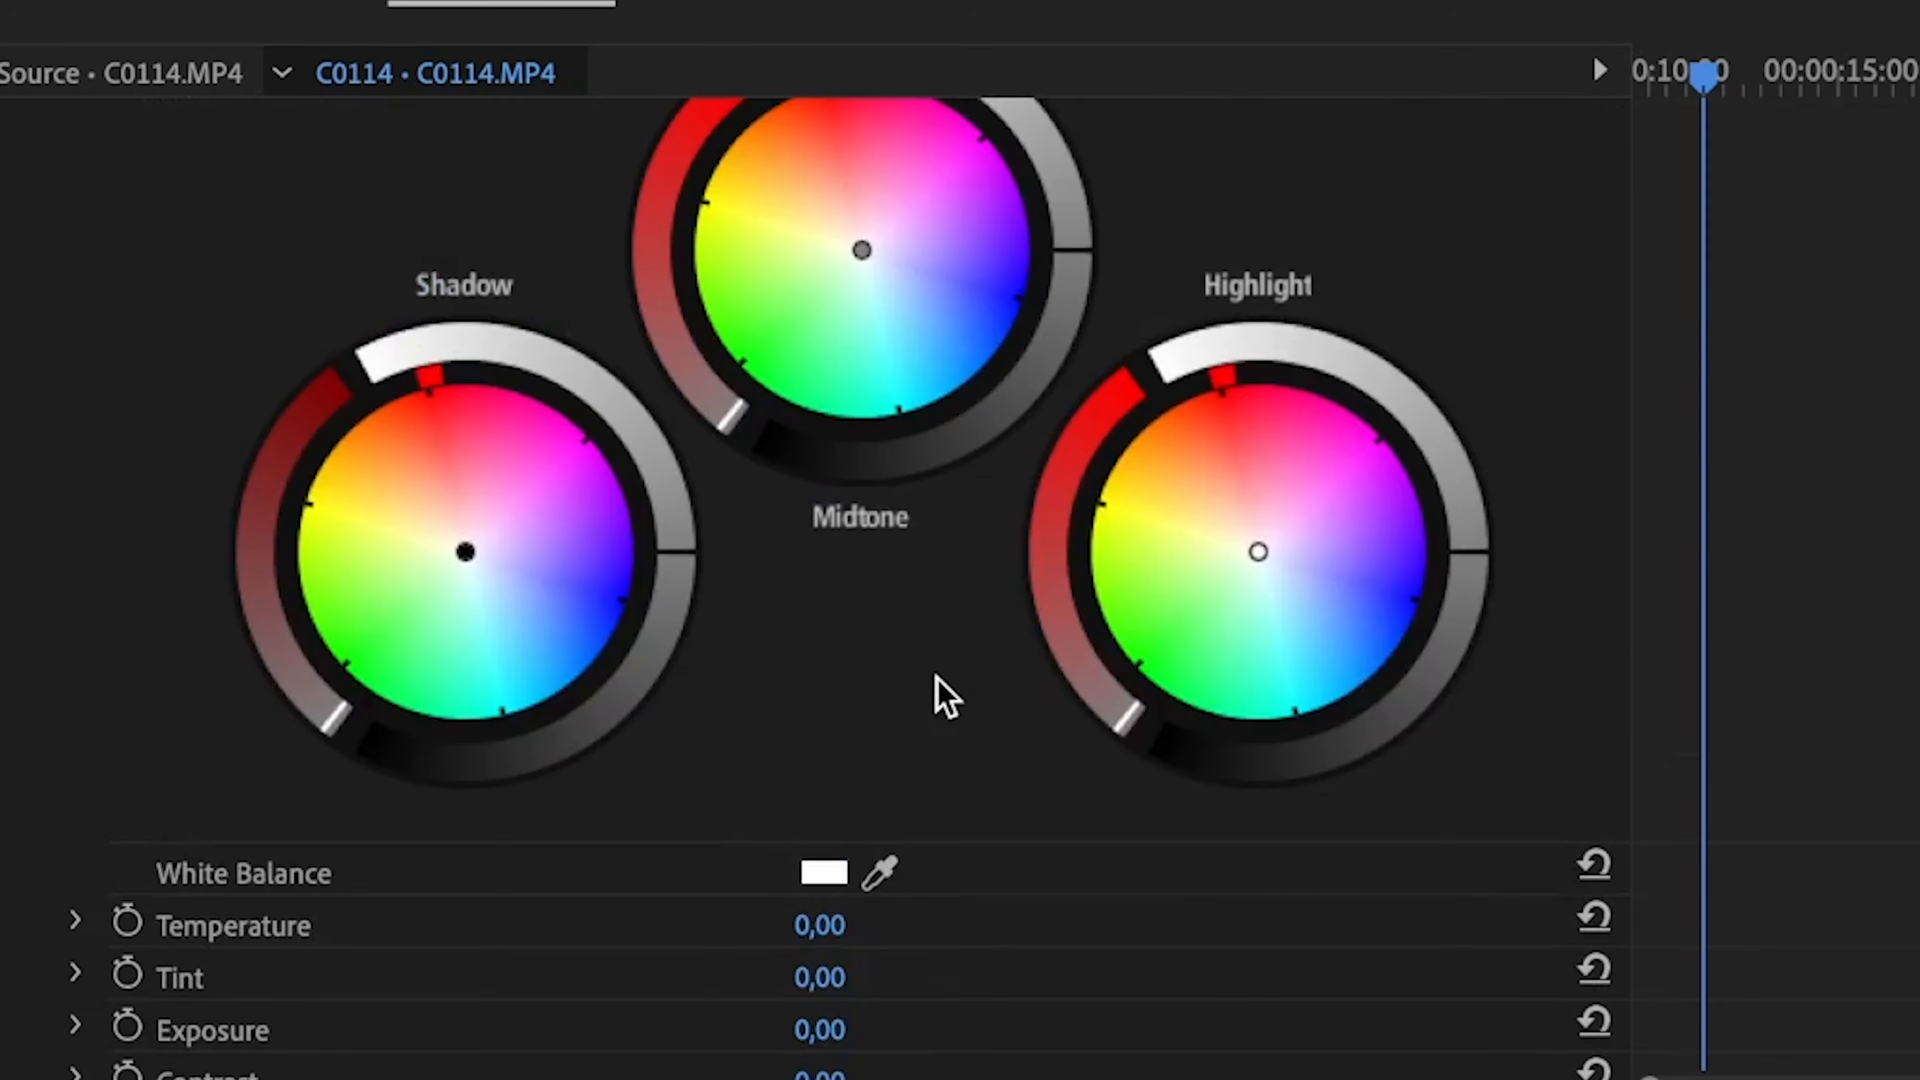
pyautogui.scroll(20, 940, 694)
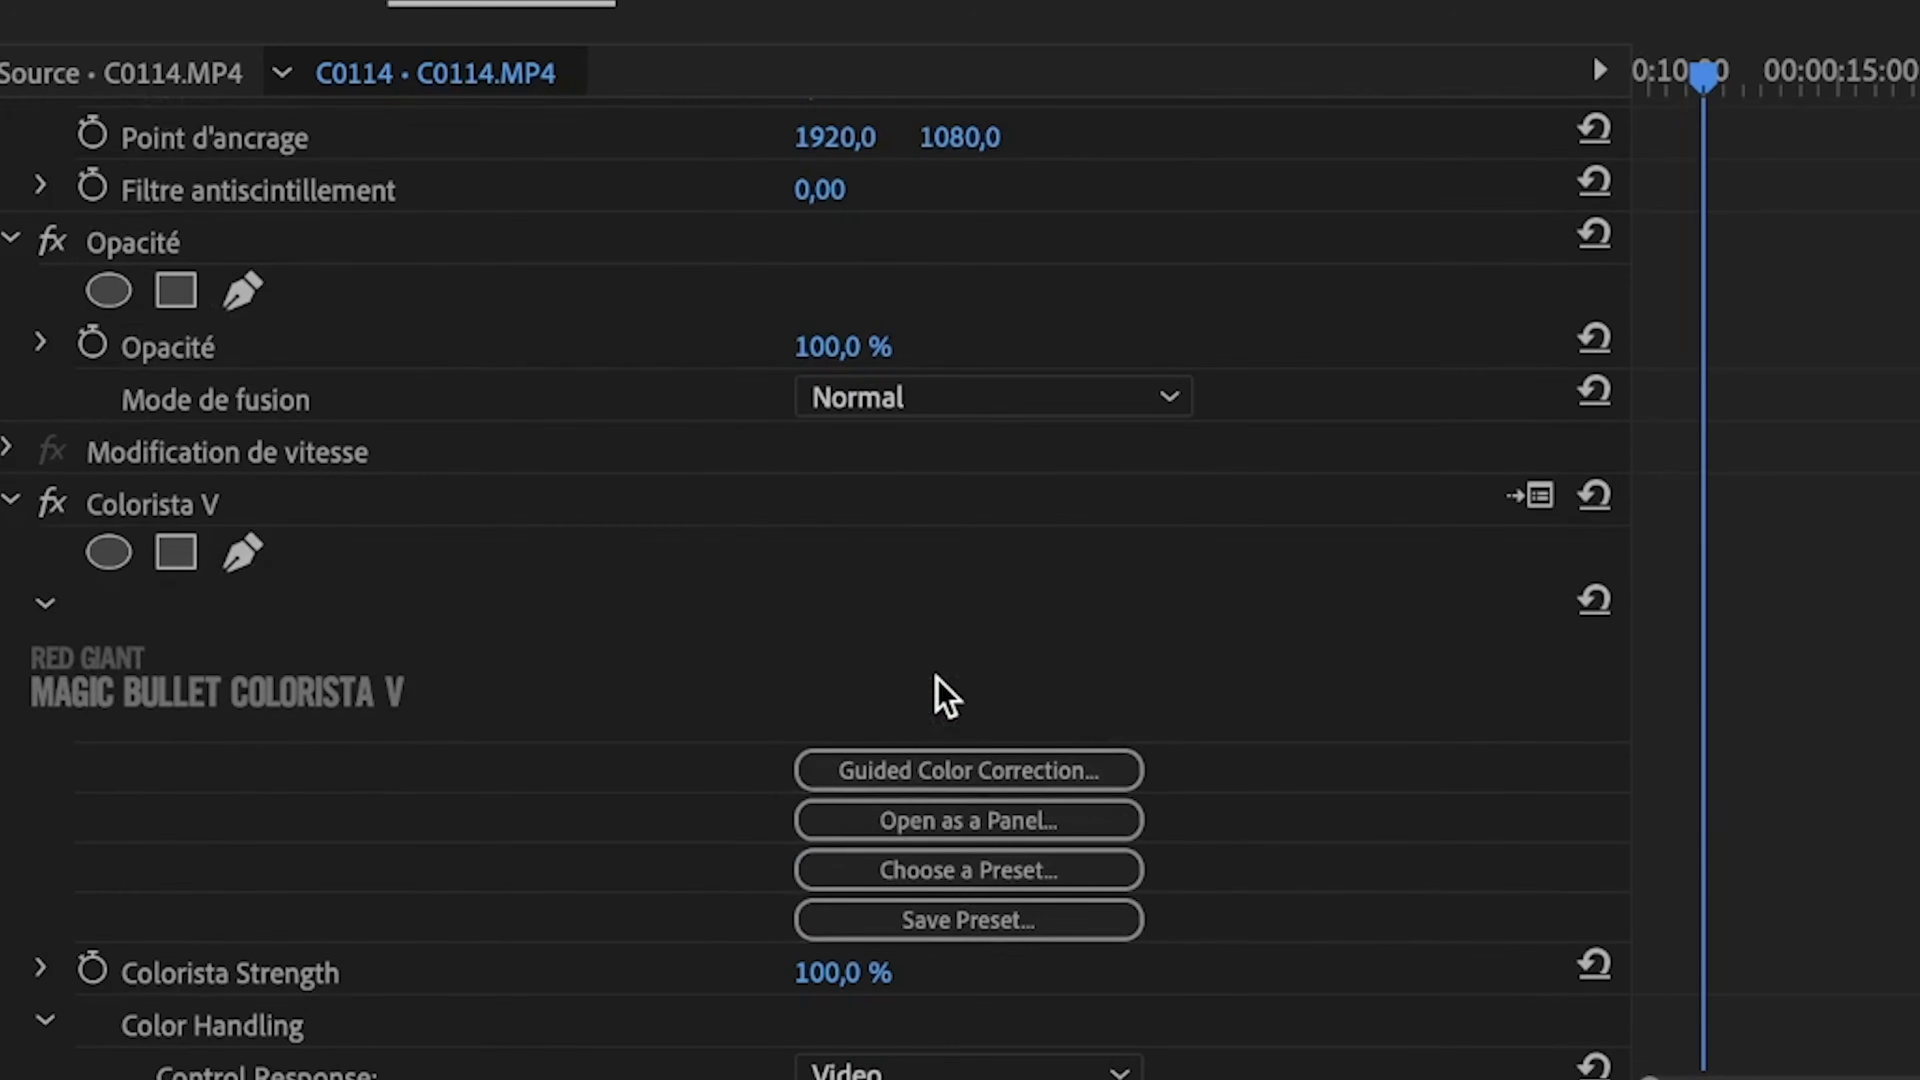
pyautogui.scroll(5, 796, 600)
# Step: Start Colorista V's Guided Color Correction and choose log as the footage's color space
pyautogui.scroll(-12, 796, 601)
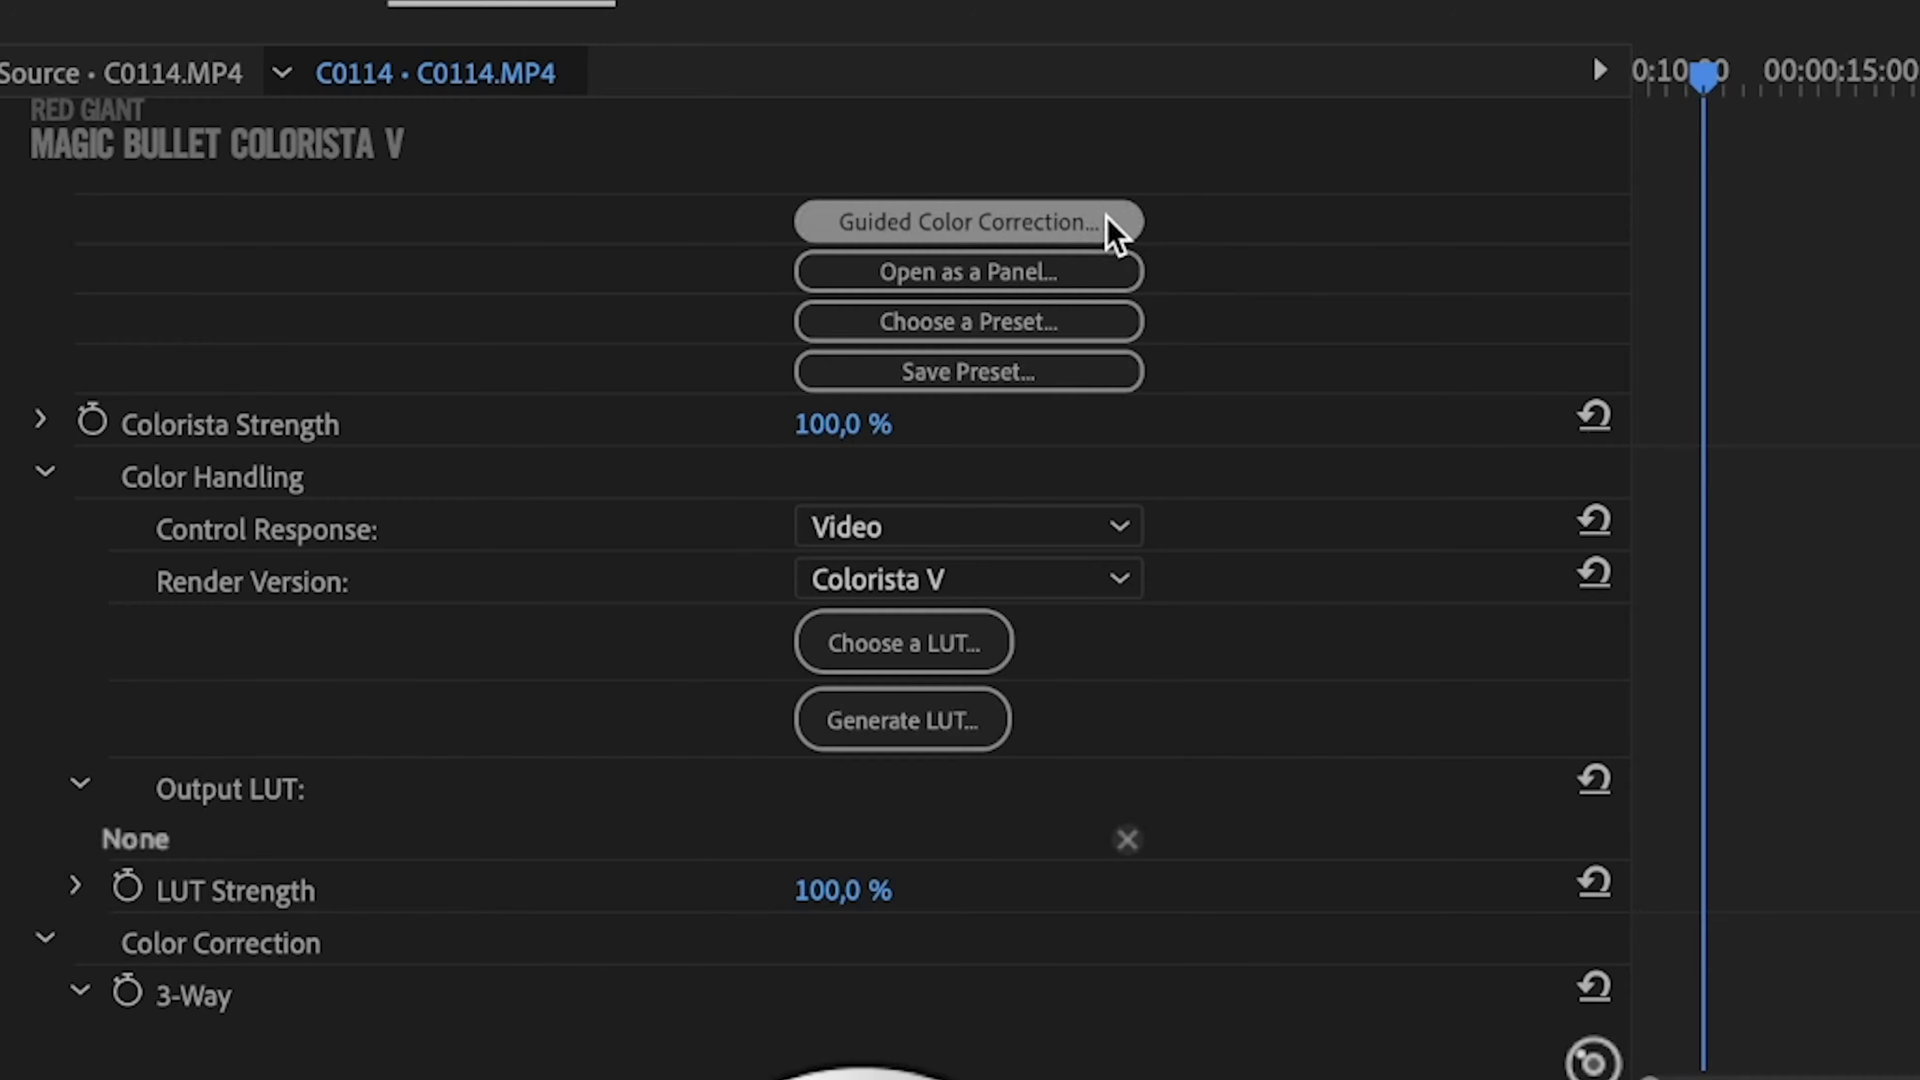
pyautogui.click(1030, 221)
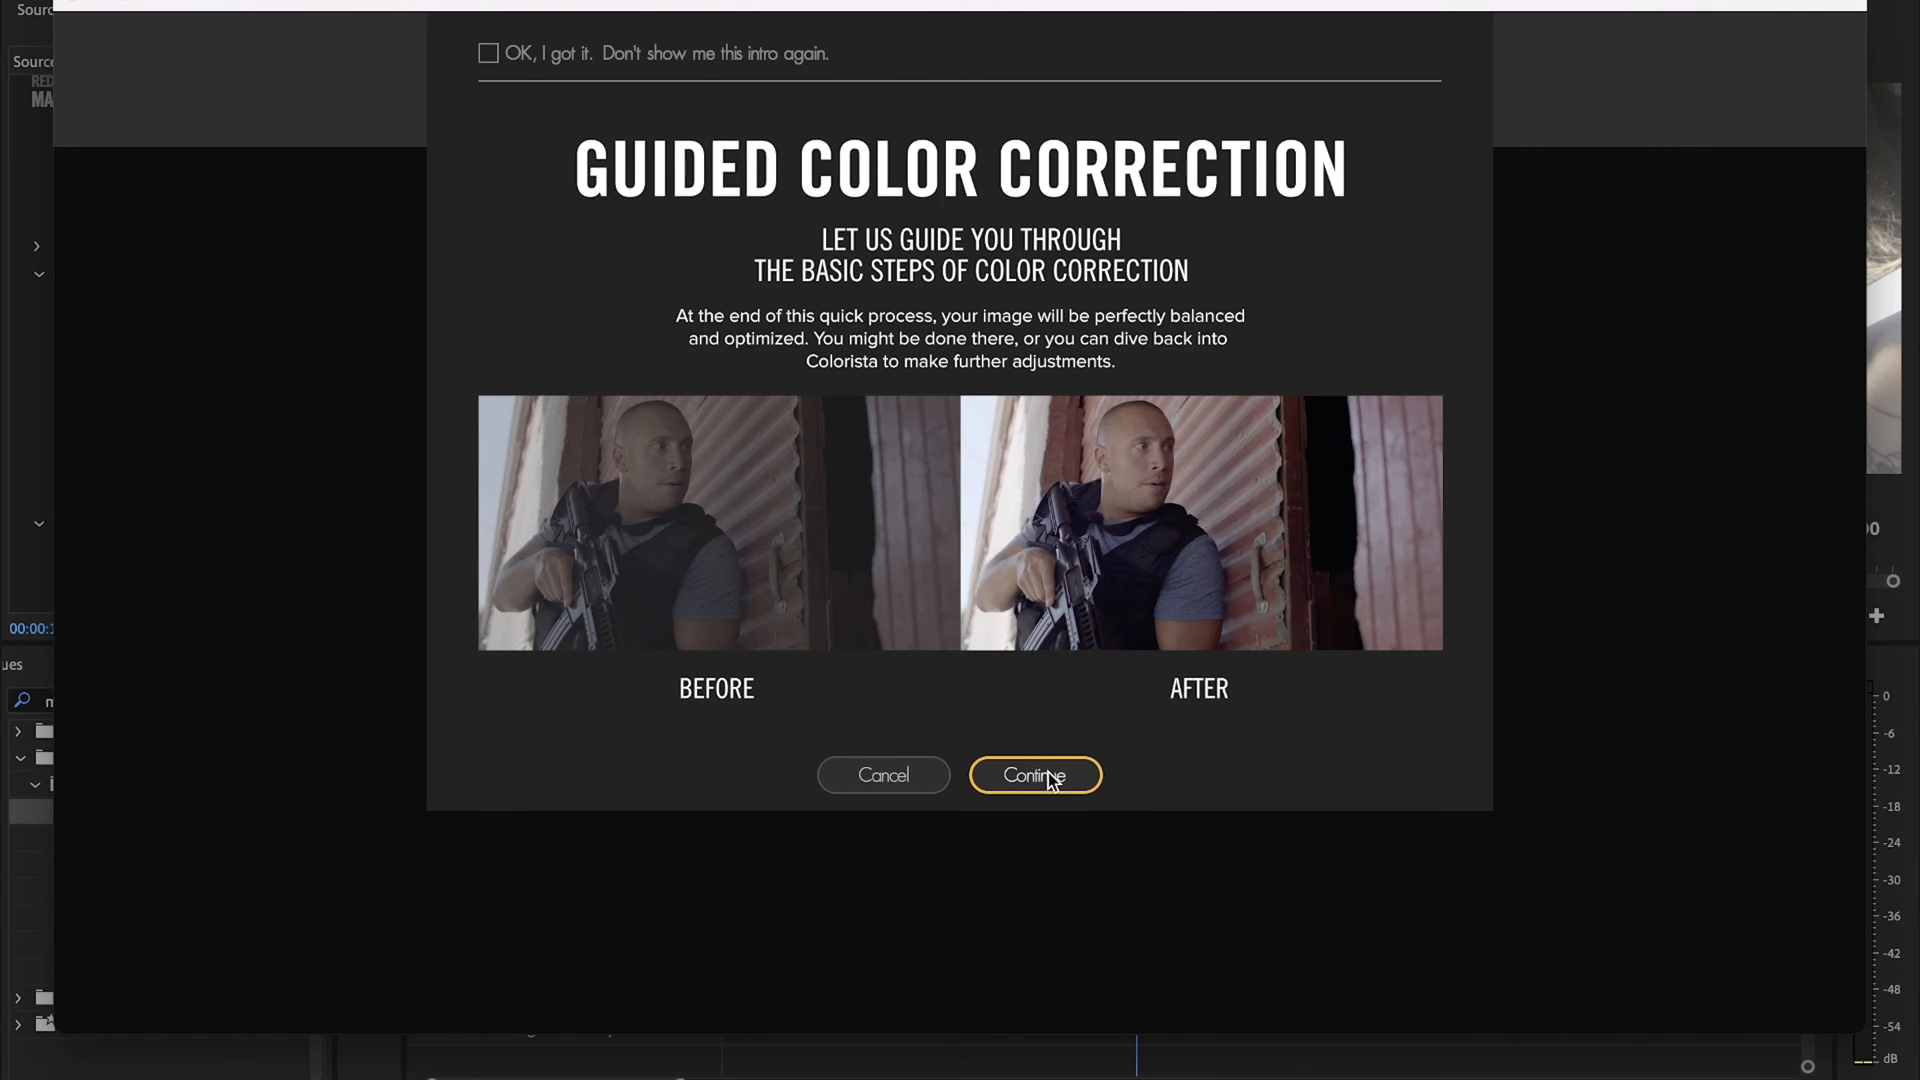
pyautogui.click(1031, 775)
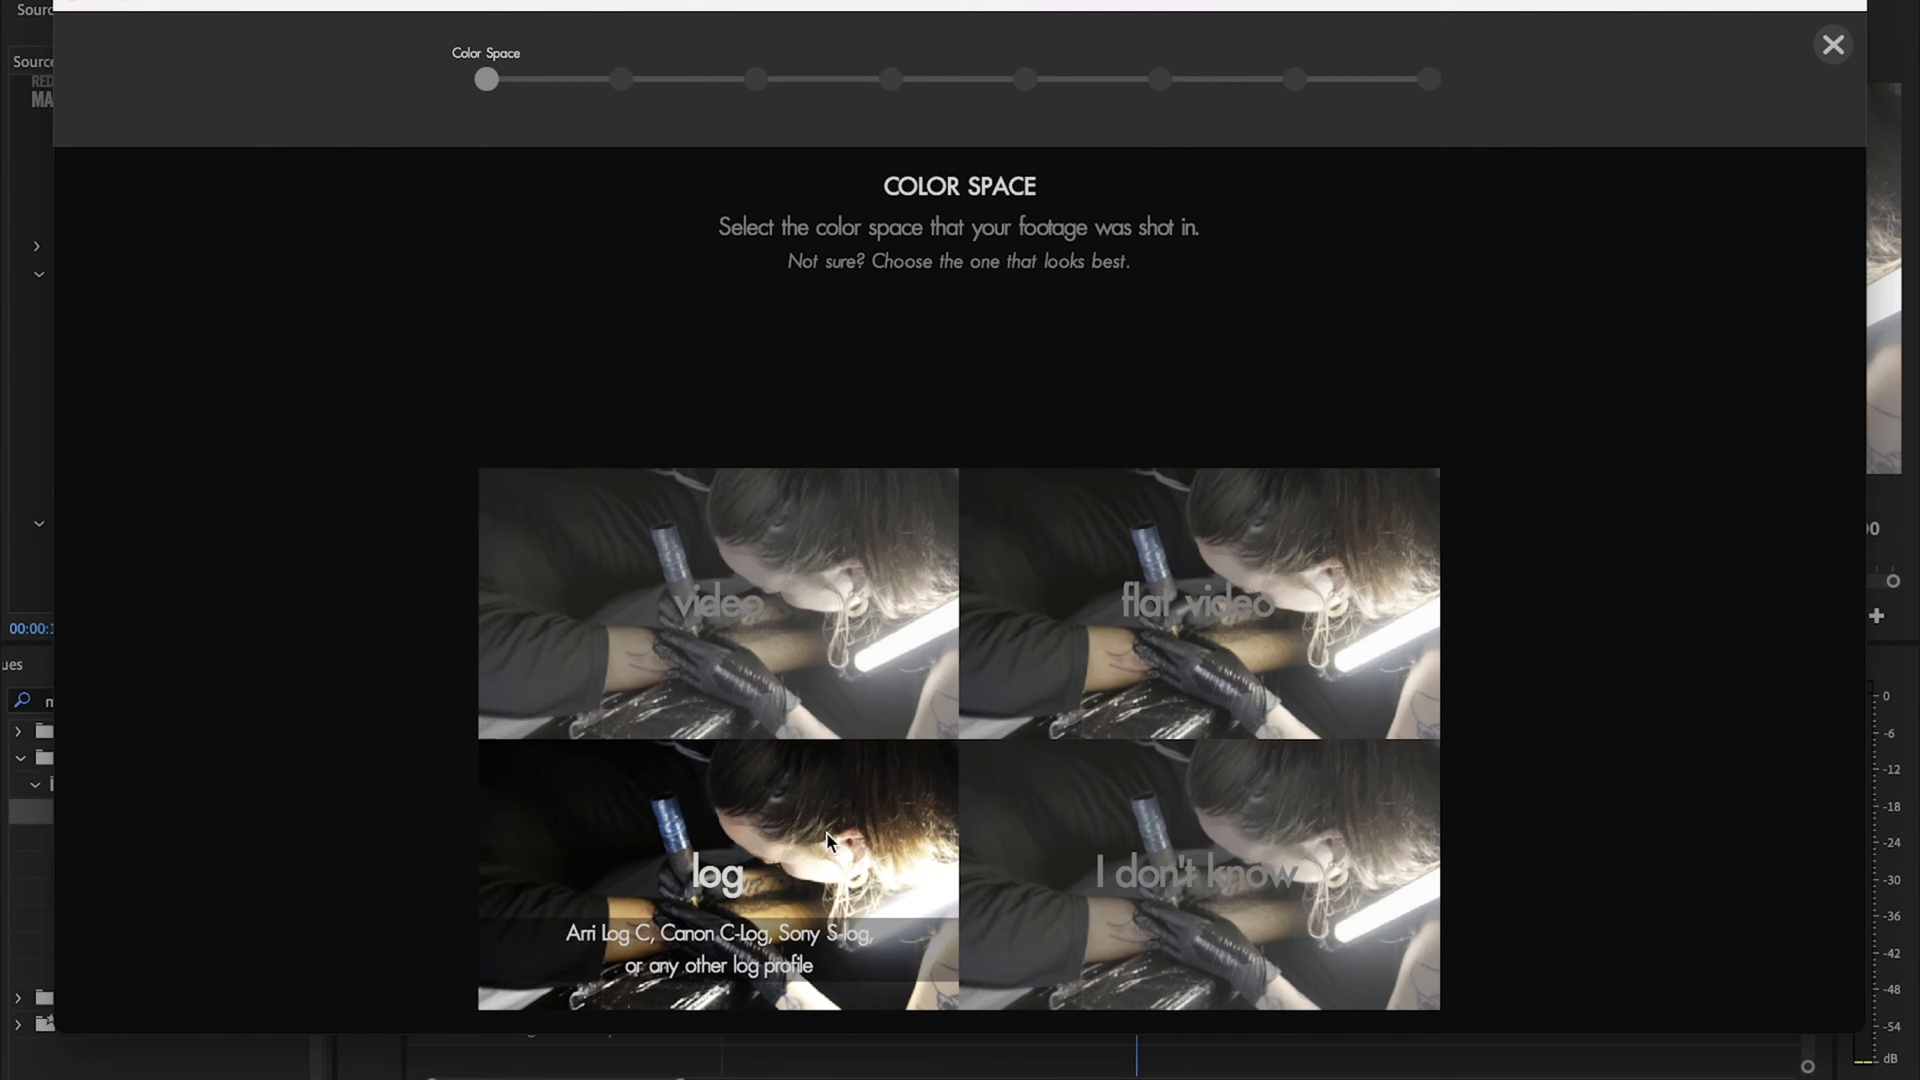
pyautogui.click(830, 847)
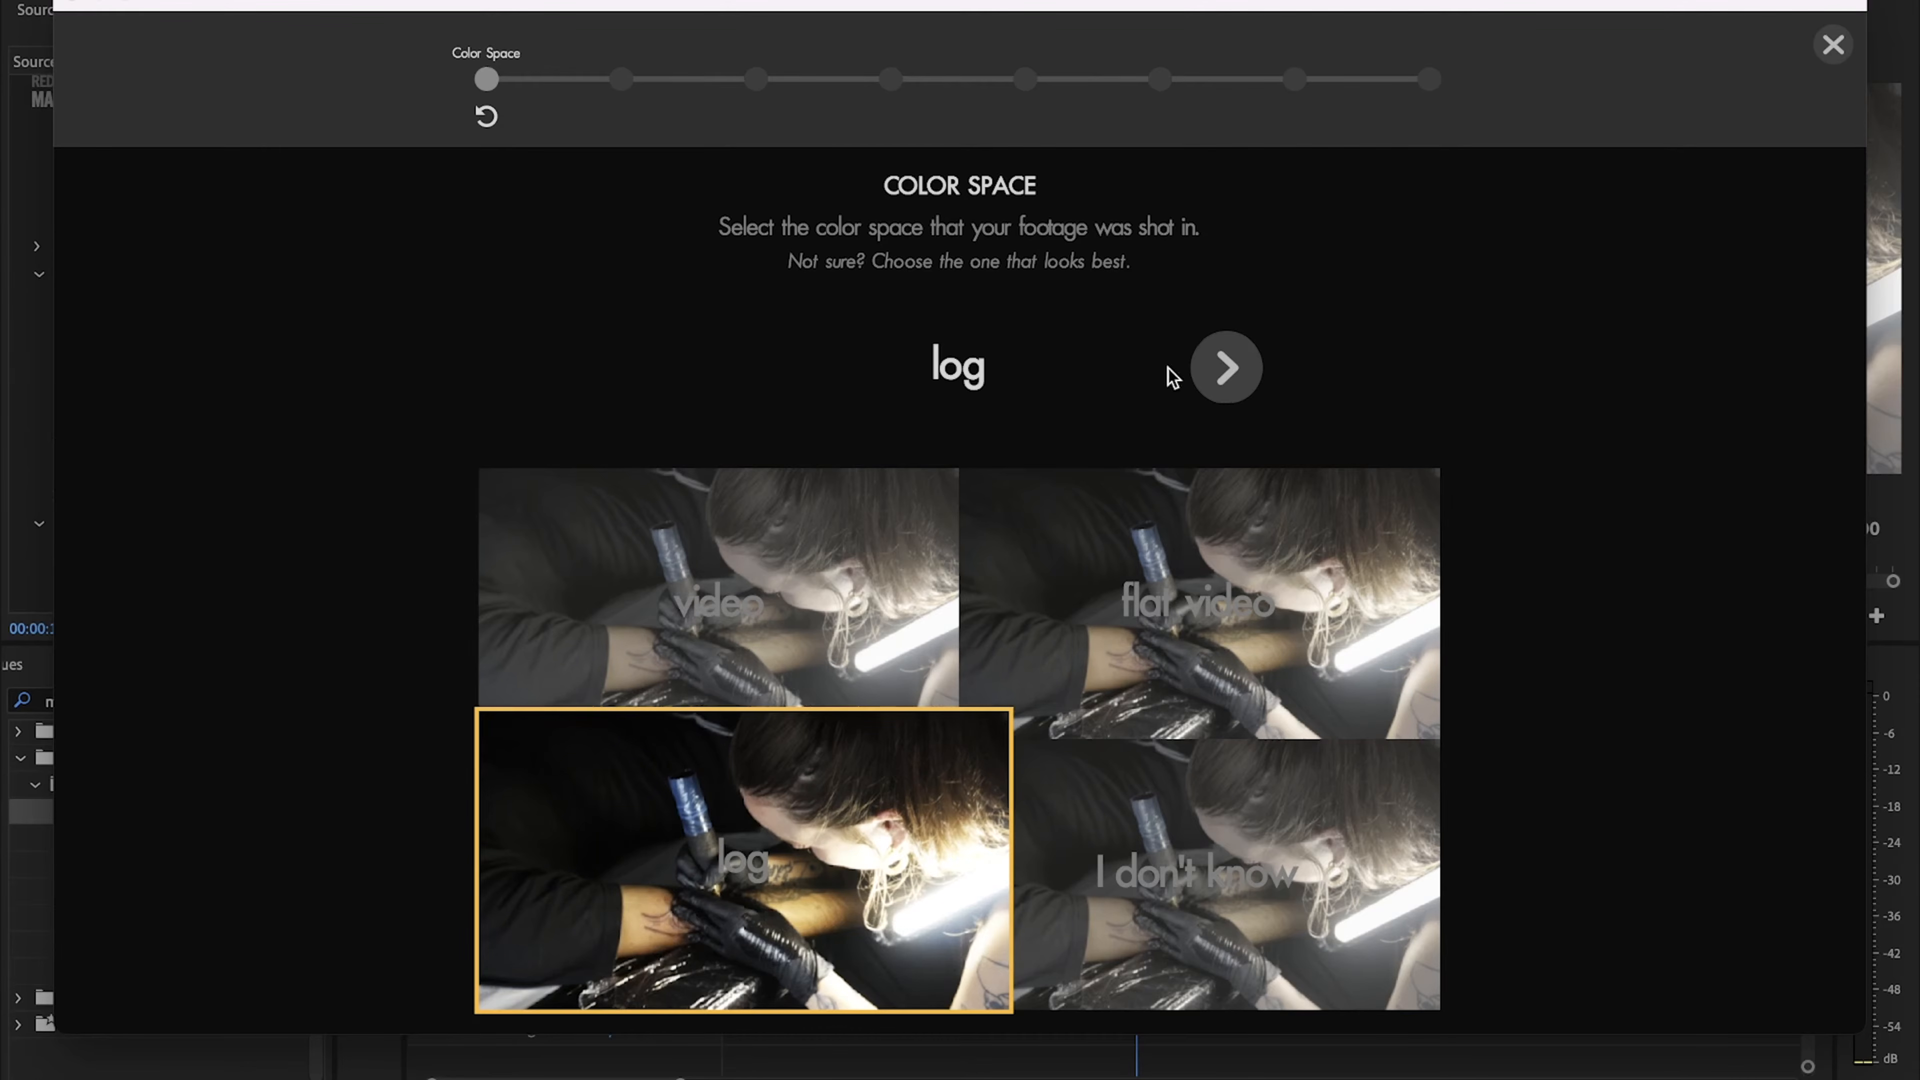
pyautogui.click(1230, 370)
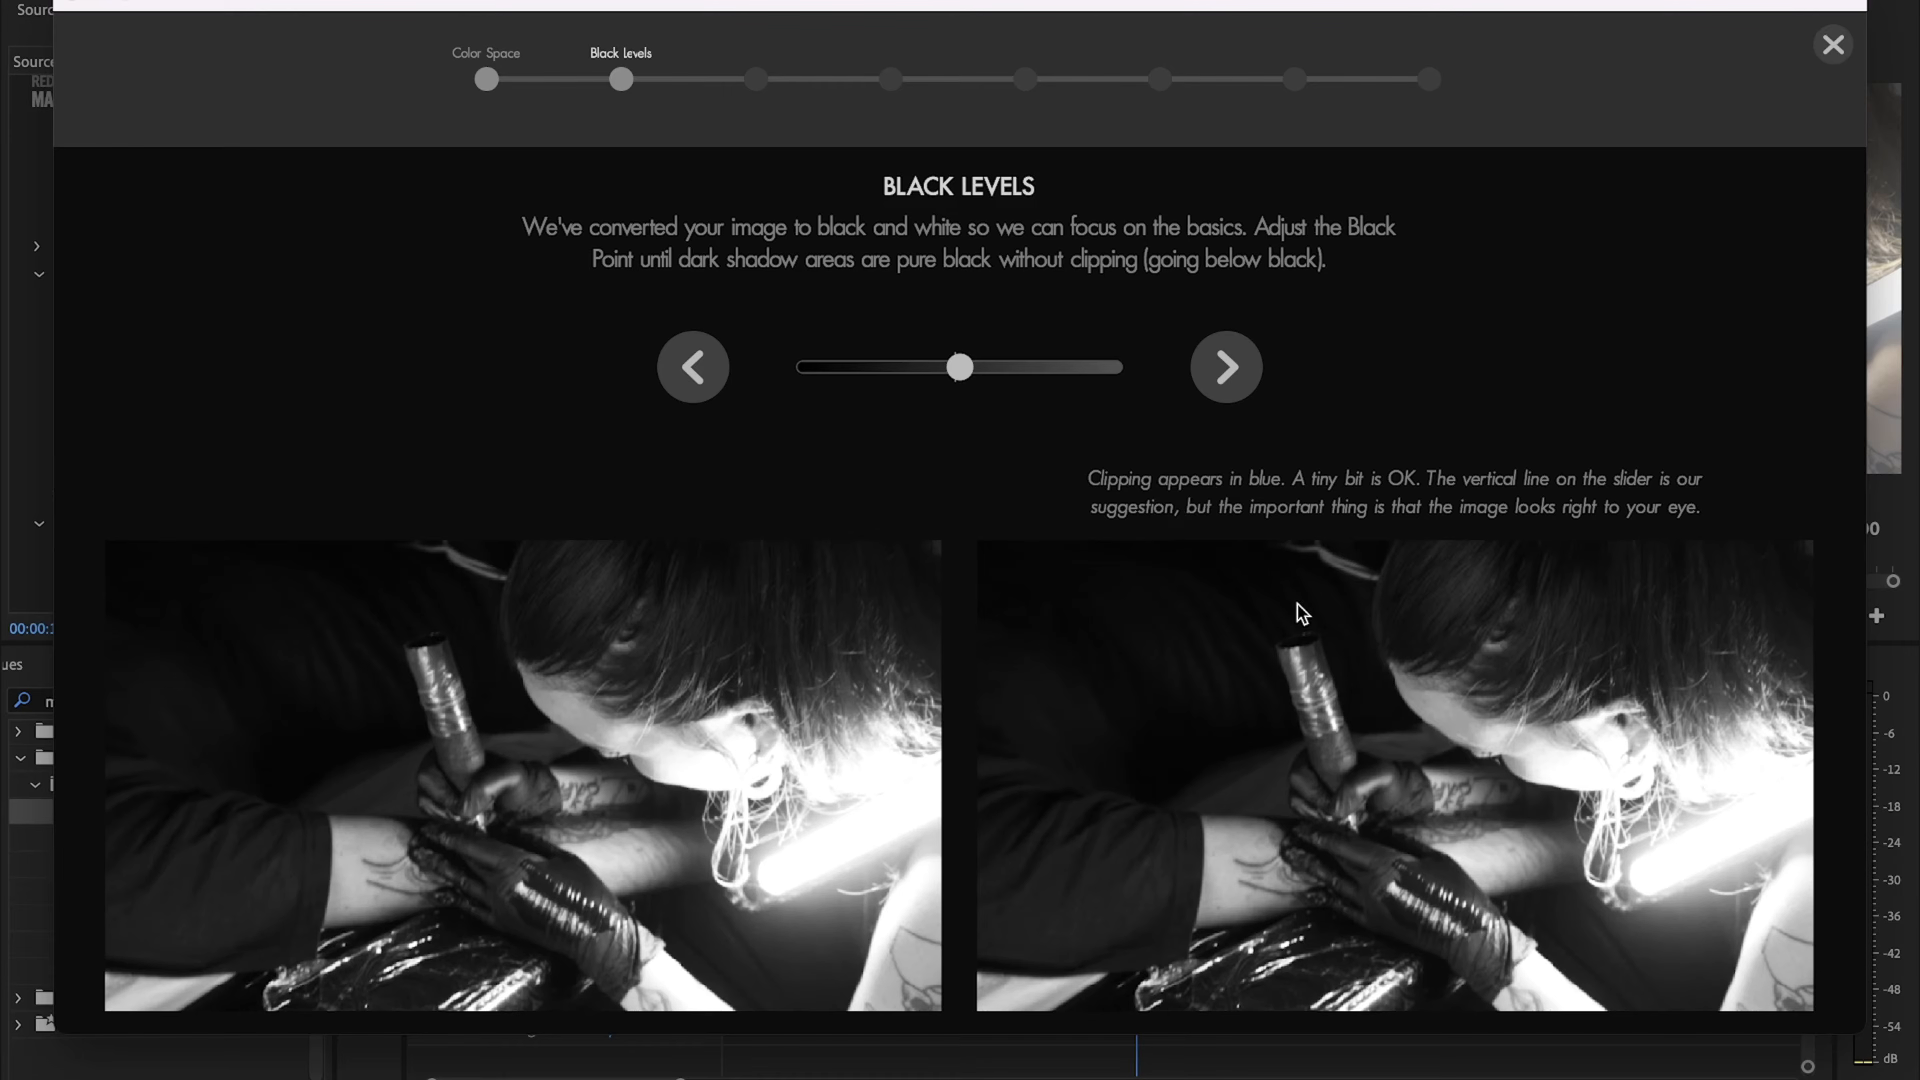
# Step: Set the Black Point slightly darker than the suggested mark, keeping the shadows free of clipping, and continue to the white levels
pyautogui.moveTo(960, 364); pyautogui.dragTo(917, 370)
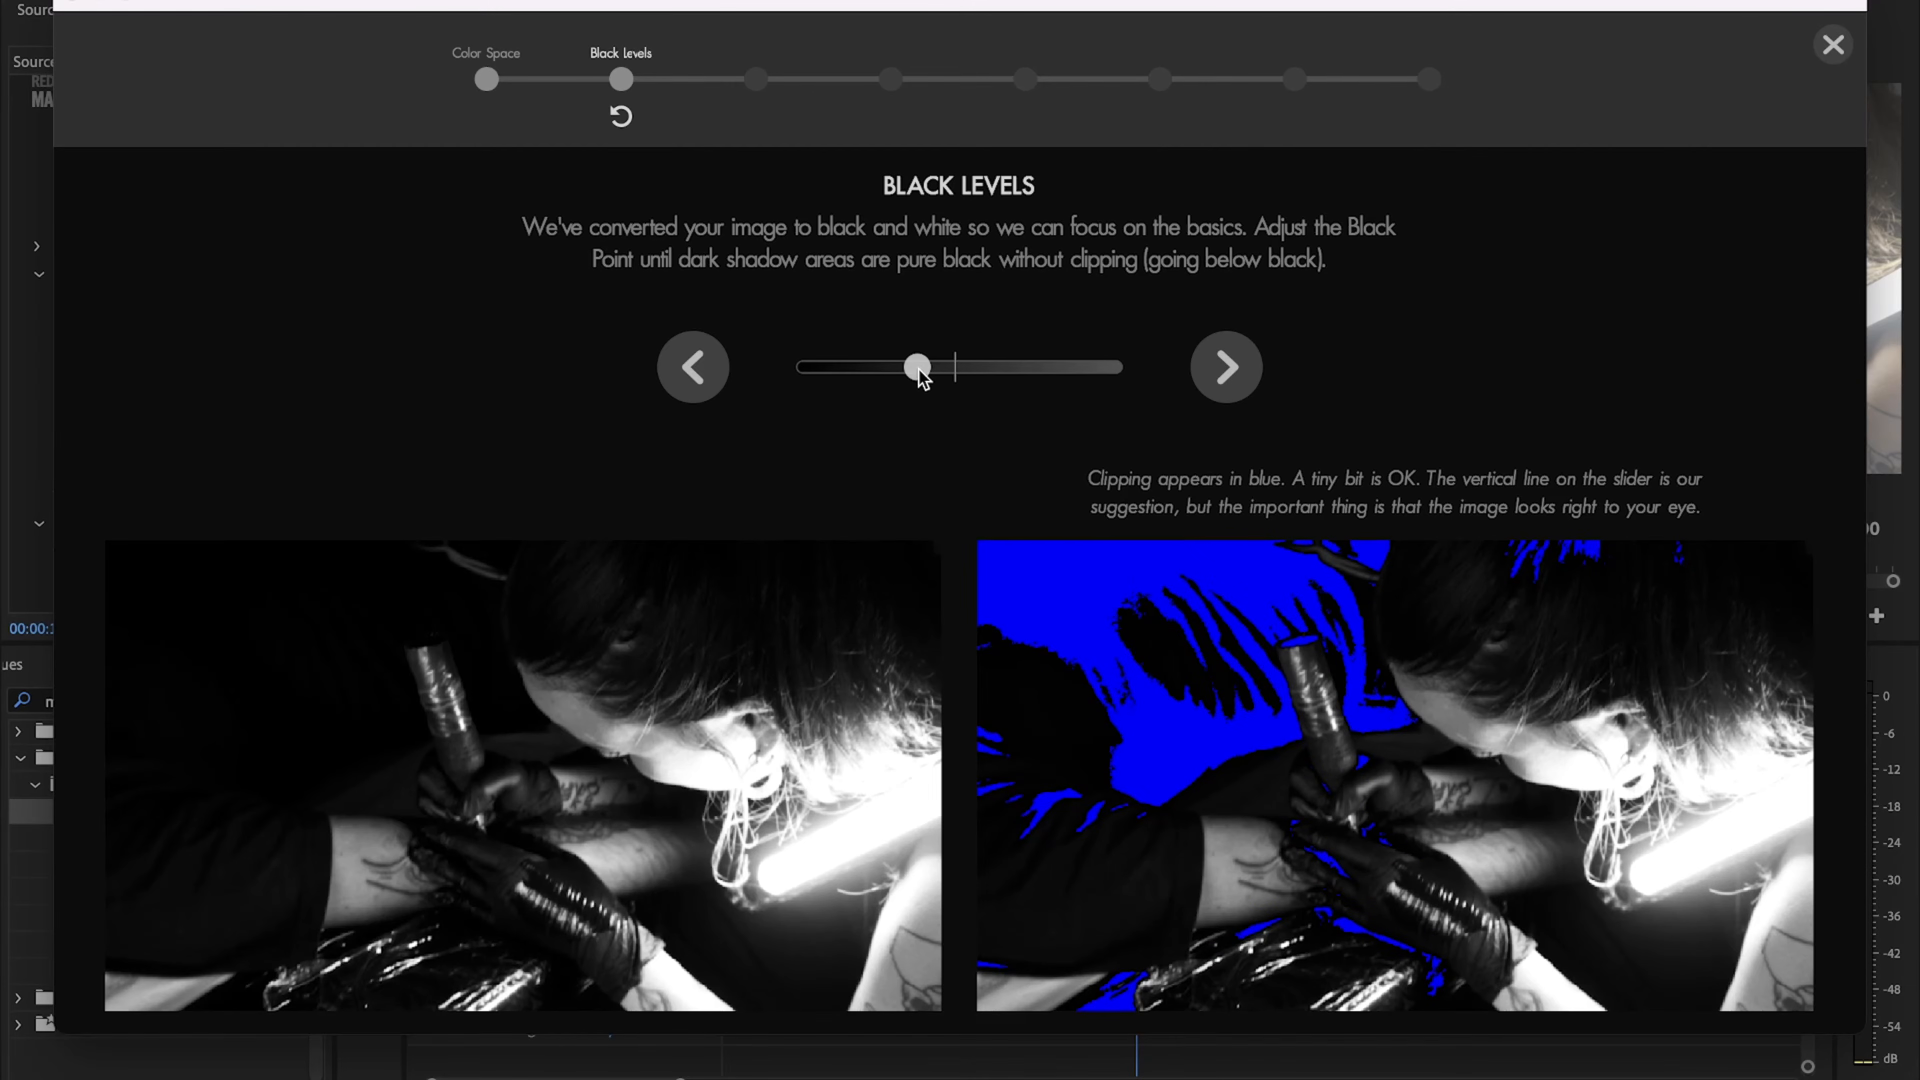
pyautogui.moveTo(919, 369); pyautogui.dragTo(931, 369)
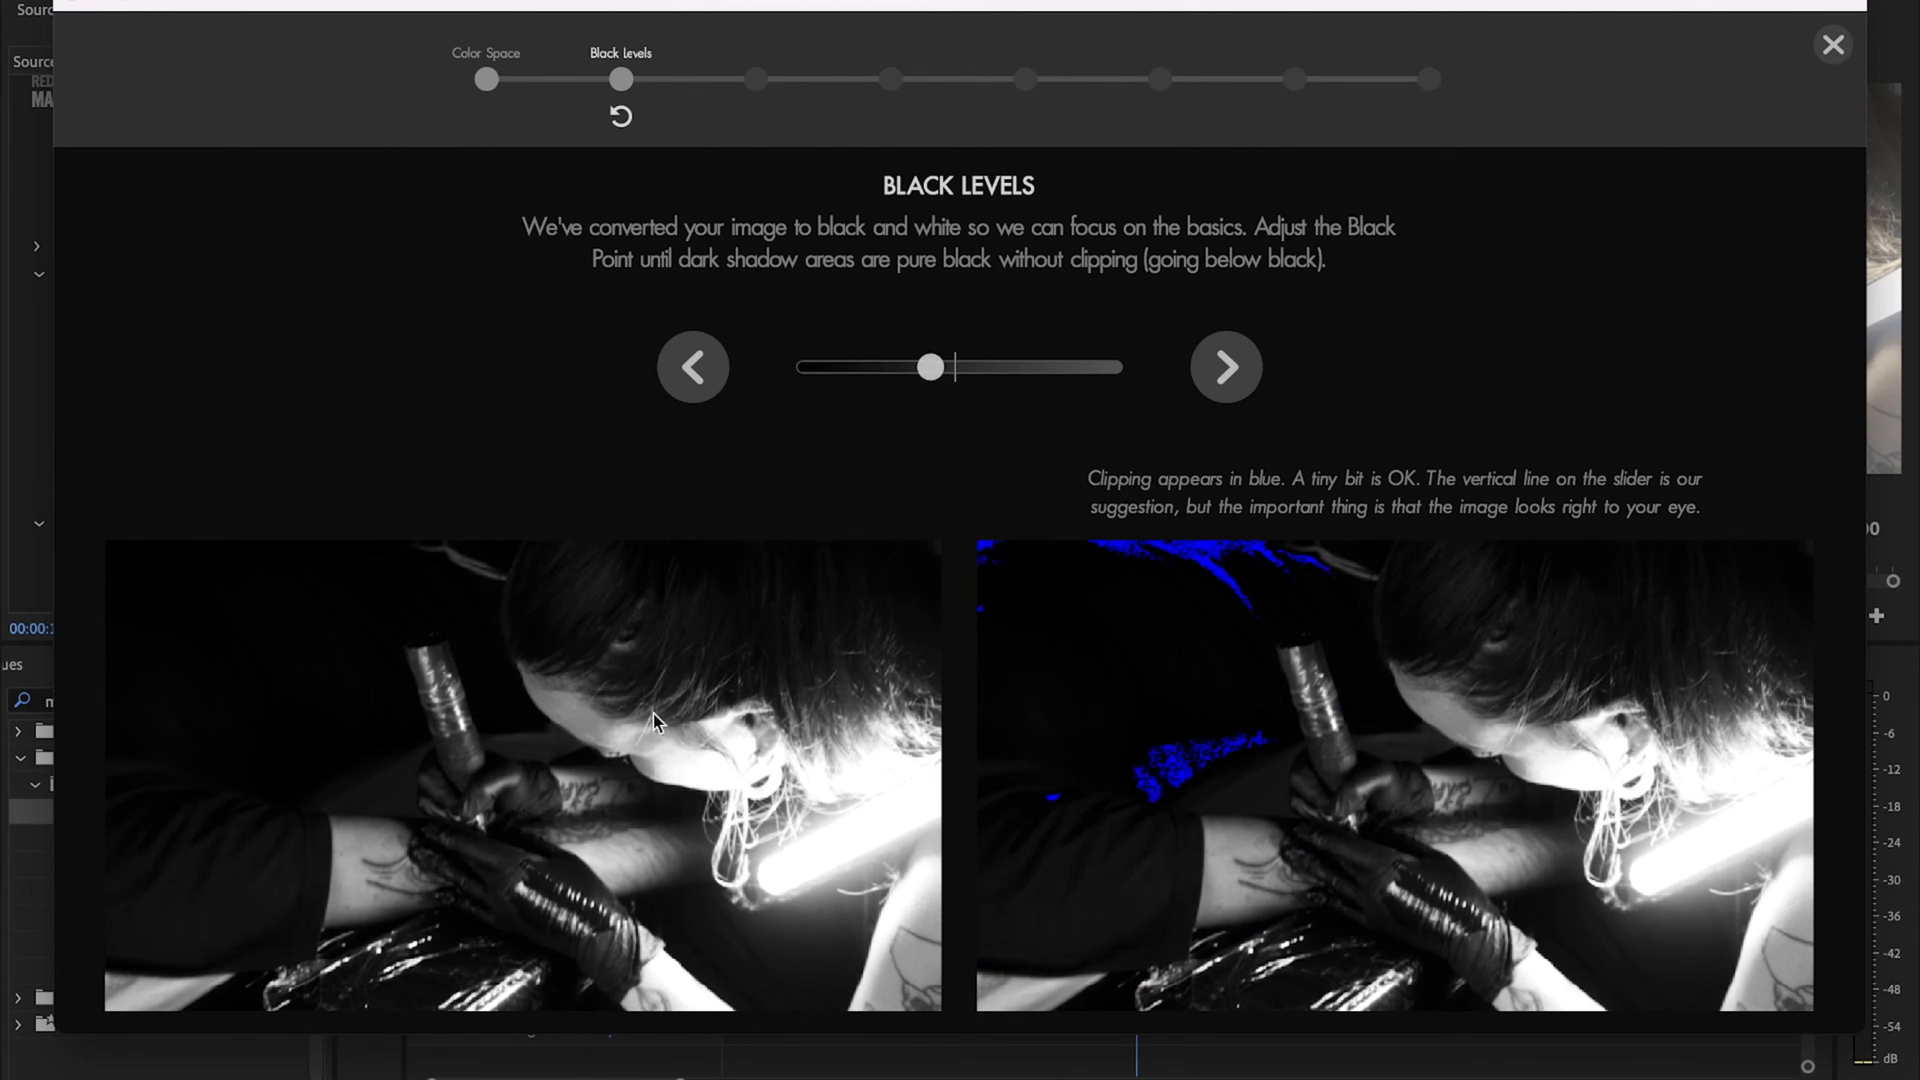
pyautogui.moveTo(936, 371)
pyautogui.mouseDown()
pyautogui.moveTo(1071, 369)
pyautogui.moveTo(895, 369)
pyautogui.moveTo(945, 365)
pyautogui.mouseUp()
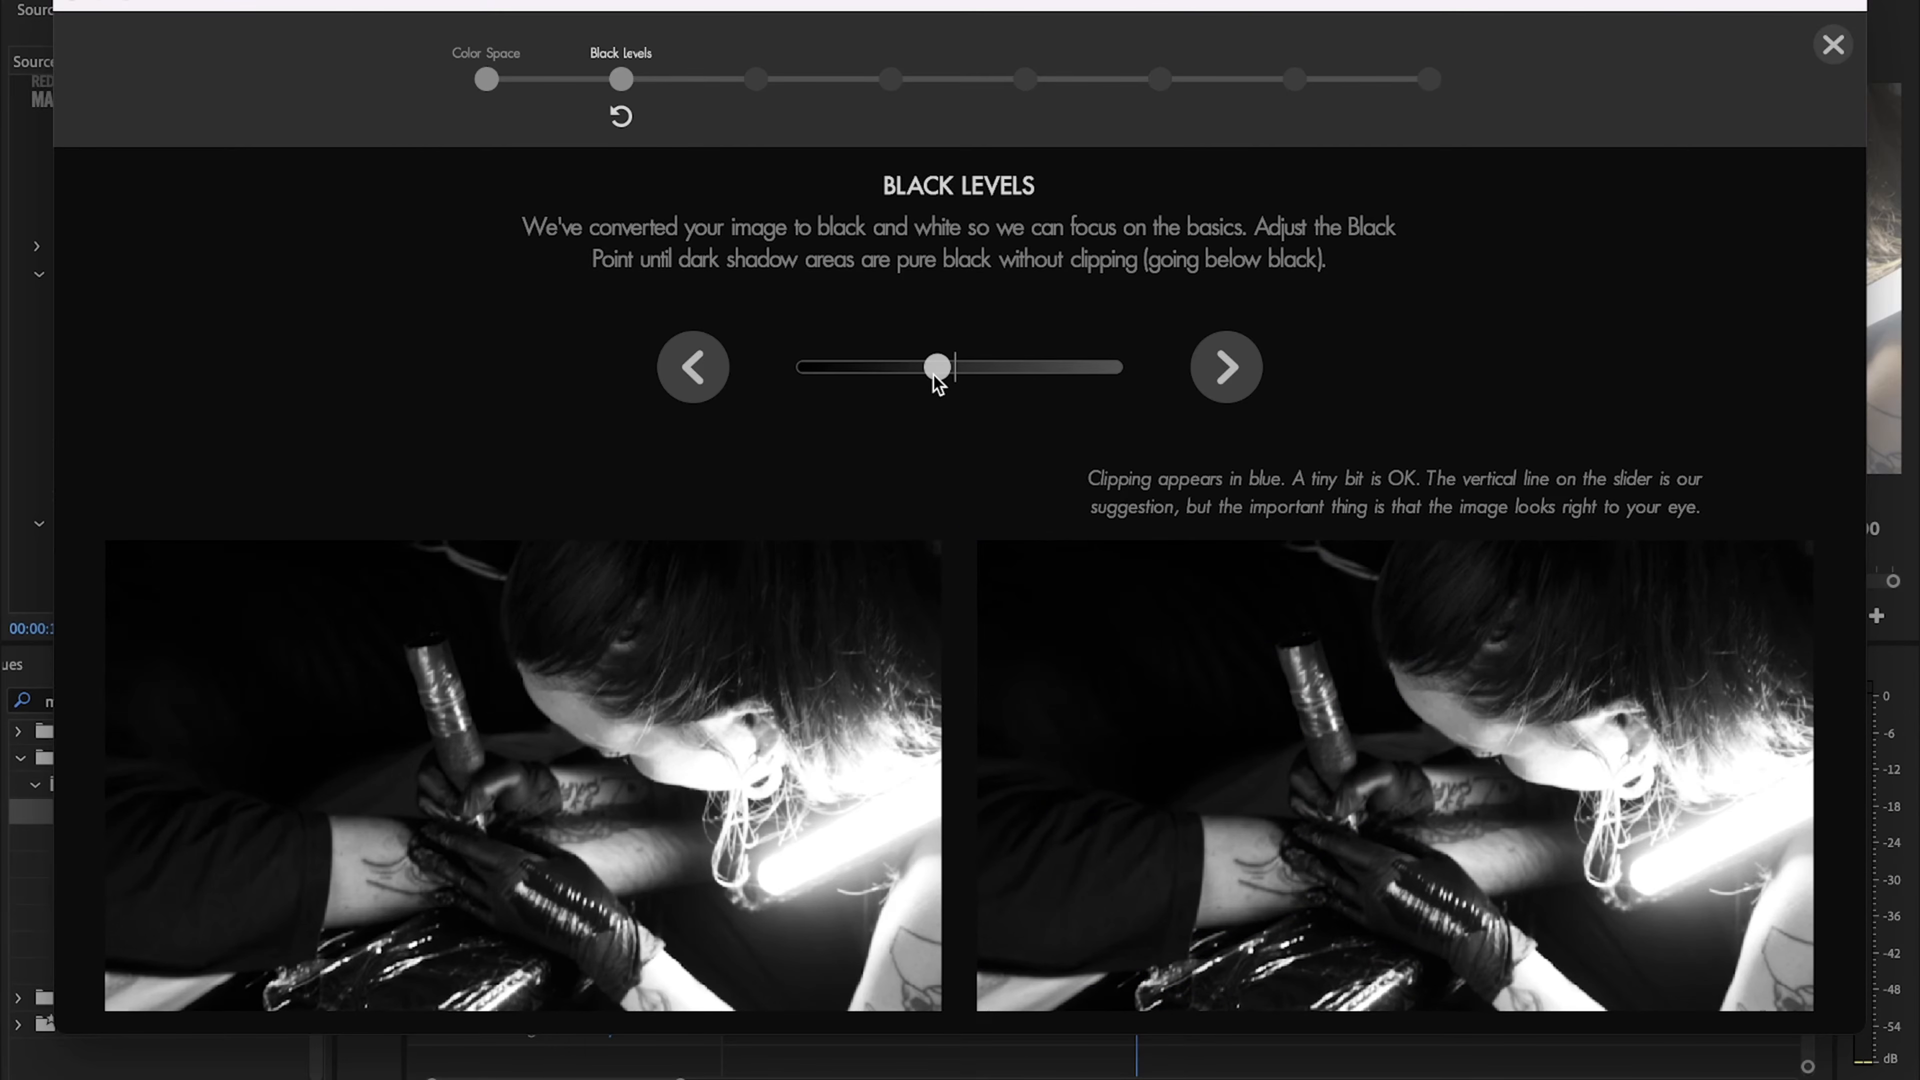
pyautogui.moveTo(935, 368)
pyautogui.mouseDown()
pyautogui.moveTo(969, 369)
pyautogui.moveTo(937, 374)
pyautogui.mouseUp()
pyautogui.moveTo(929, 371); pyautogui.dragTo(925, 369)
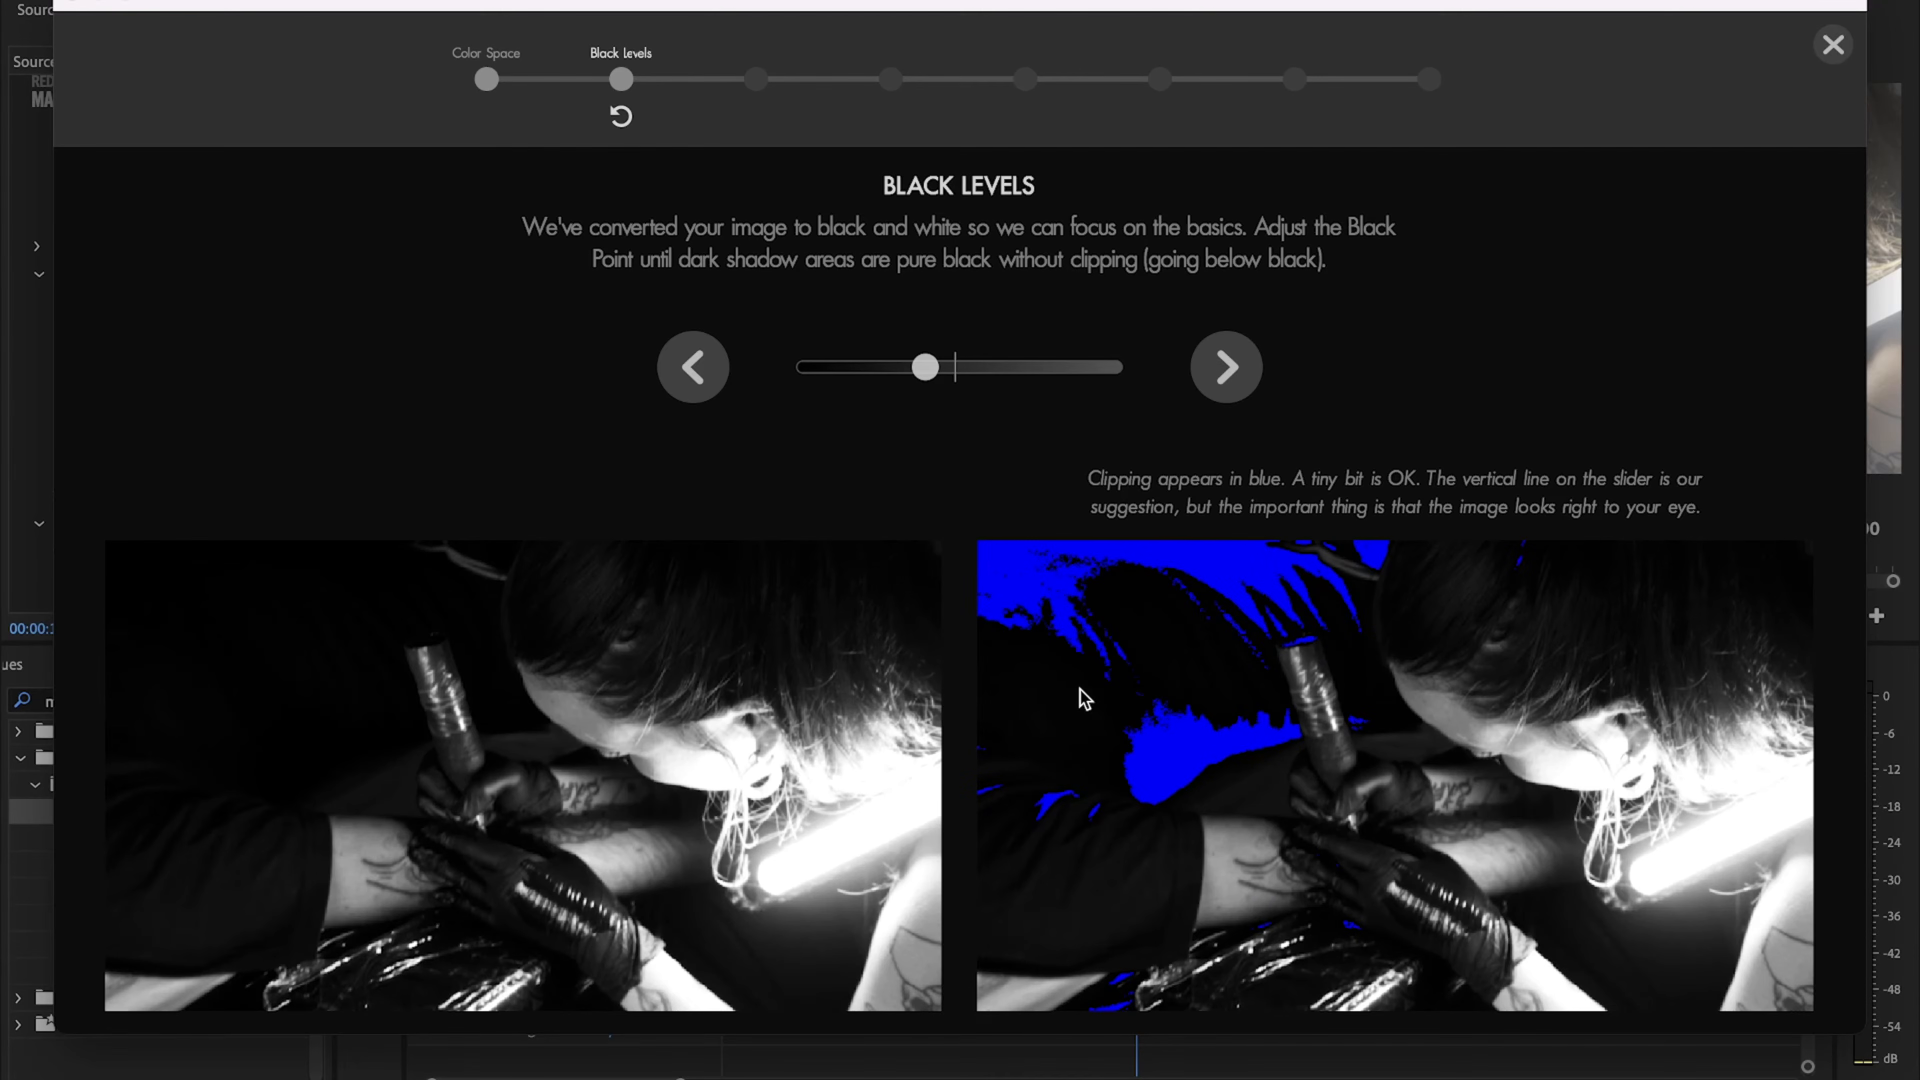
pyautogui.moveTo(929, 382); pyautogui.dragTo(928, 393)
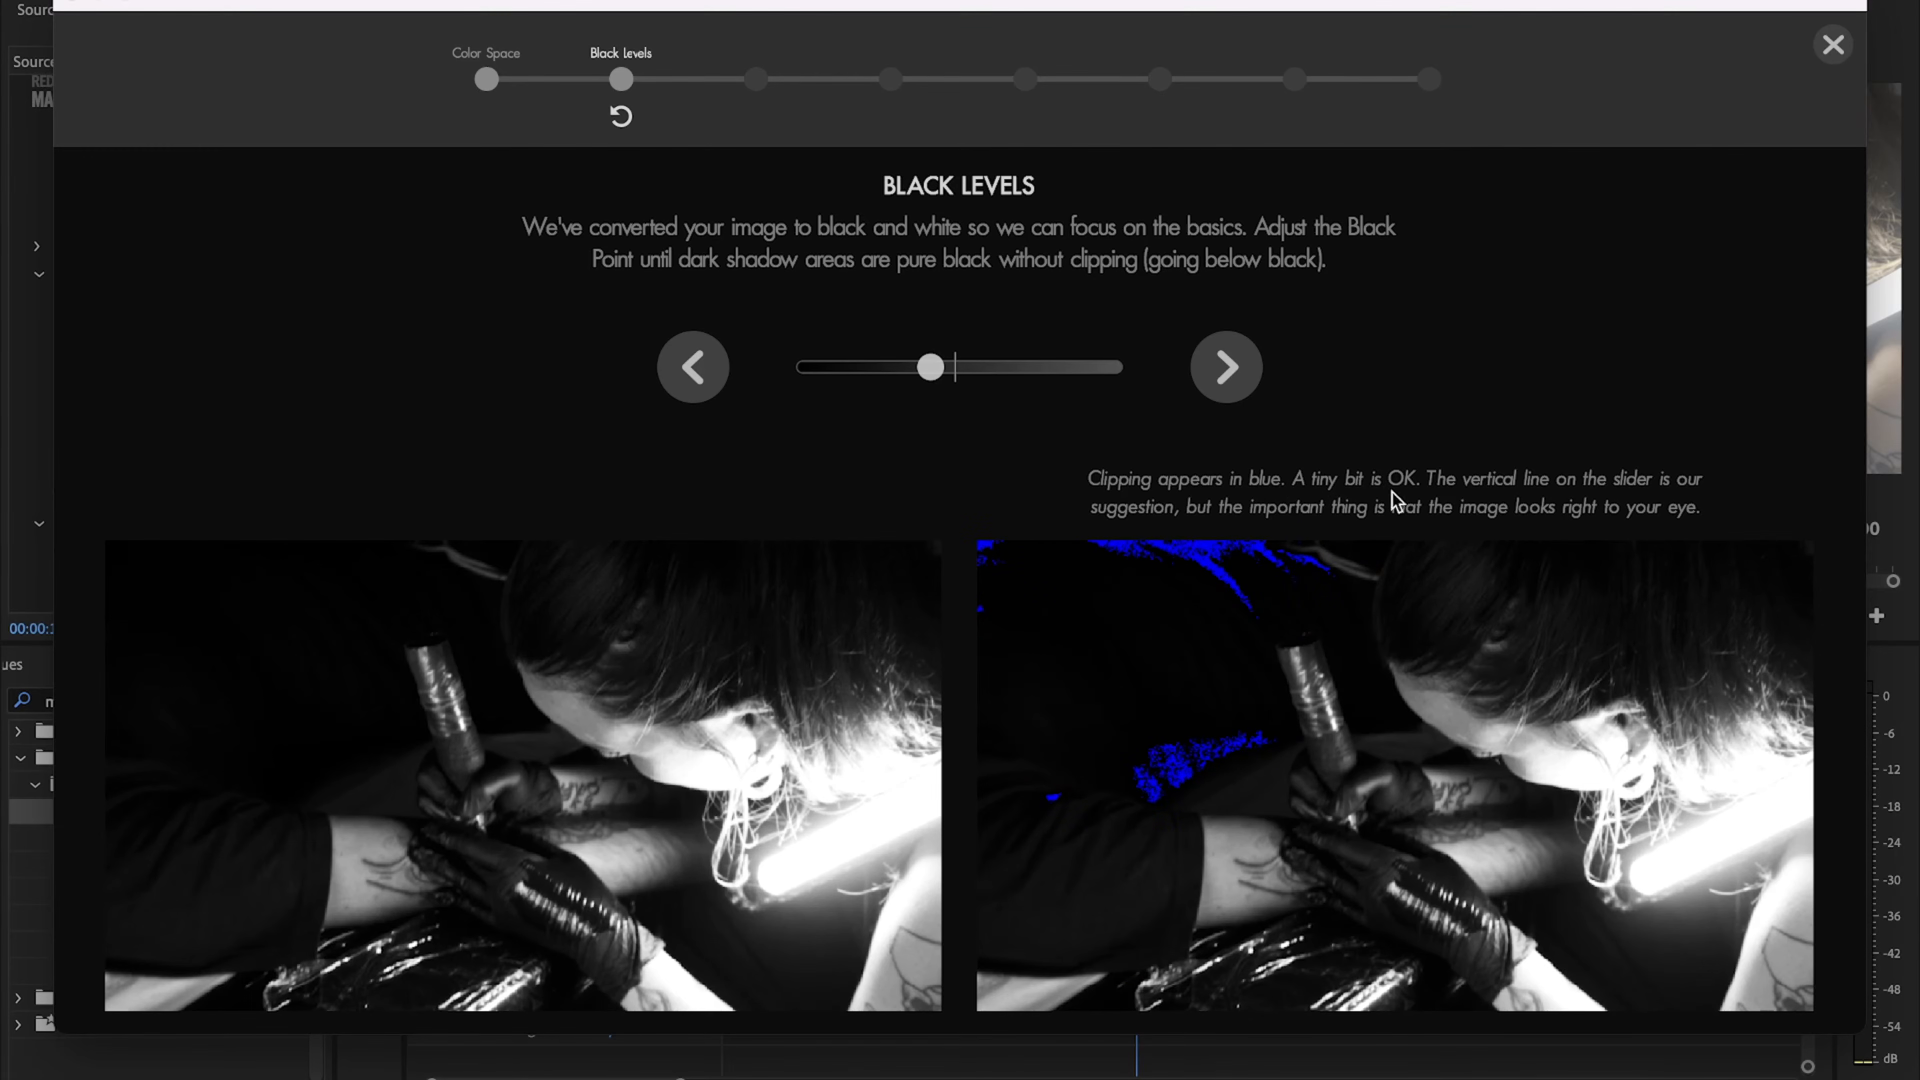
pyautogui.moveTo(933, 372); pyautogui.dragTo(930, 375)
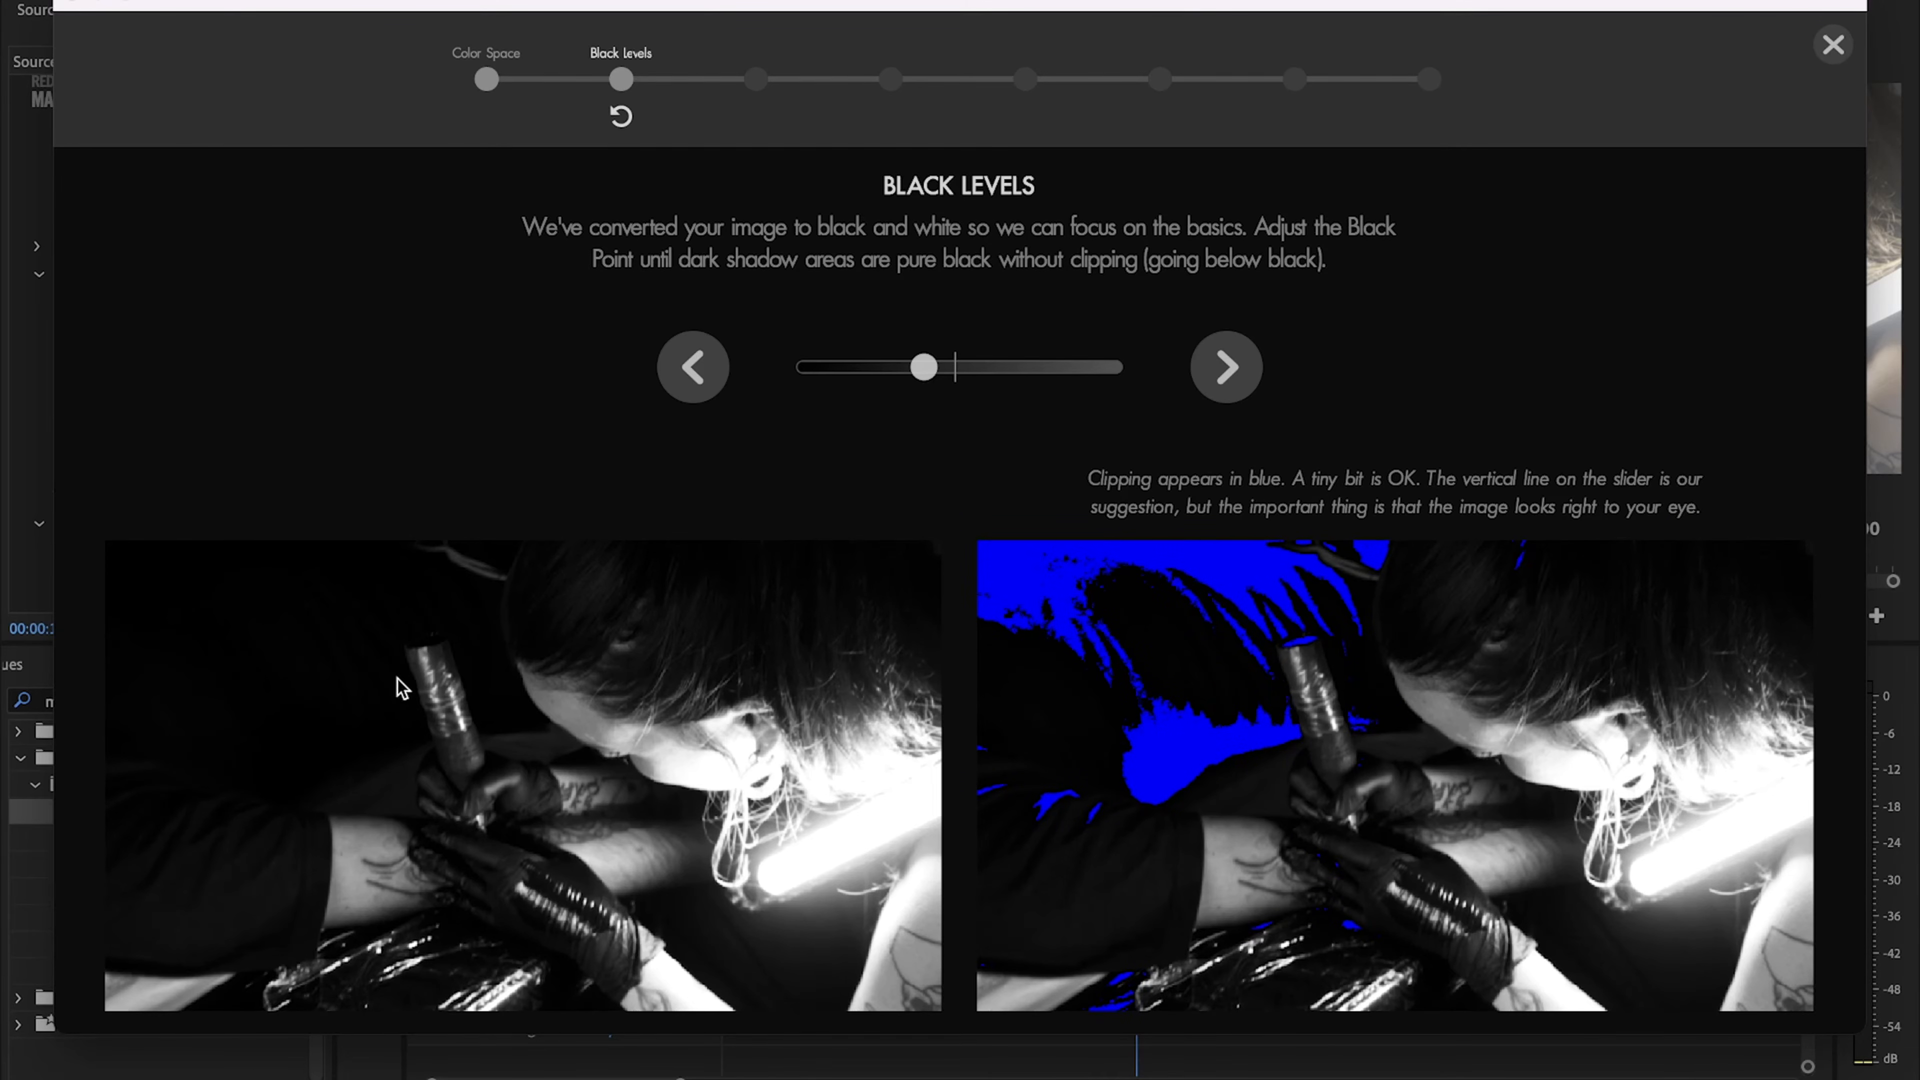
pyautogui.click(953, 369)
pyautogui.moveTo(957, 370)
pyautogui.mouseDown()
pyautogui.moveTo(989, 367)
pyautogui.moveTo(943, 366)
pyautogui.mouseUp()
pyautogui.moveTo(976, 368); pyautogui.dragTo(954, 370)
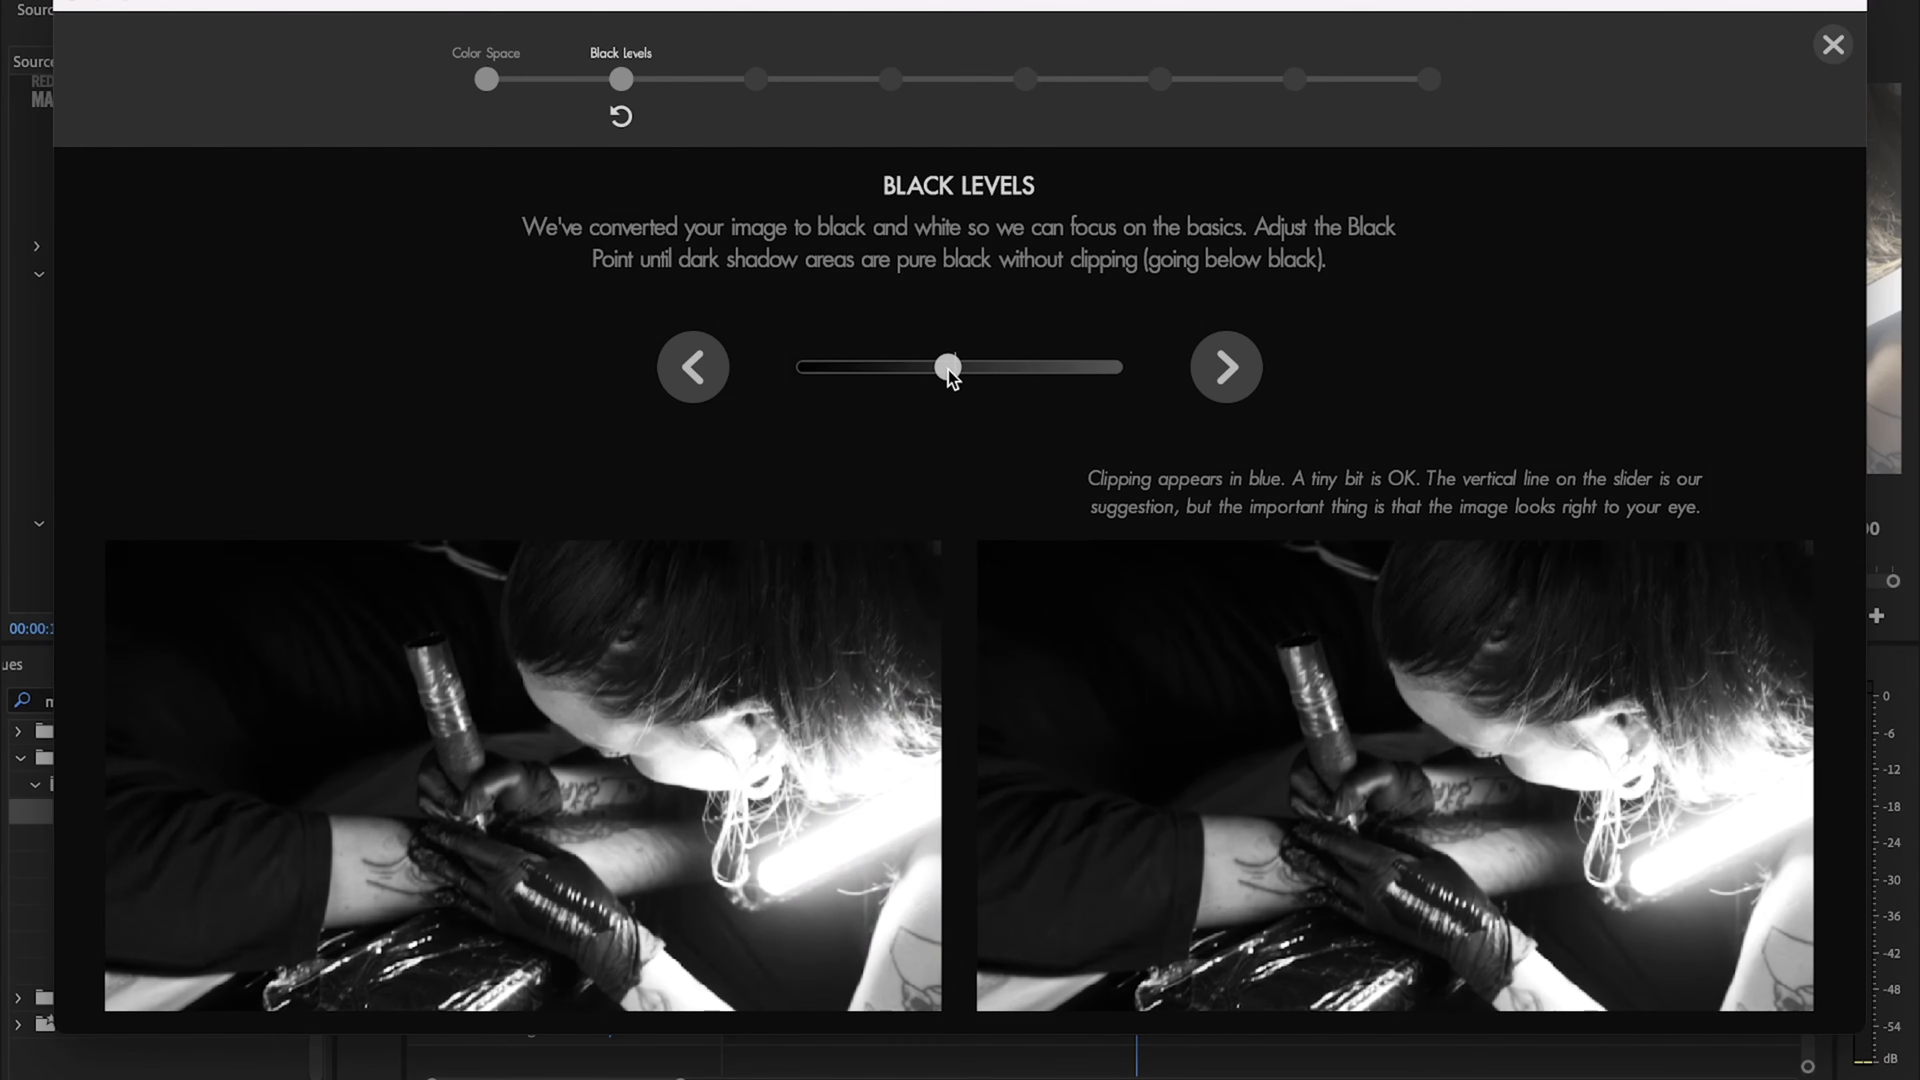
pyautogui.moveTo(936, 368); pyautogui.dragTo(939, 369)
pyautogui.moveTo(945, 367)
pyautogui.mouseDown()
pyautogui.moveTo(871, 368)
pyautogui.moveTo(943, 374)
pyautogui.mouseUp()
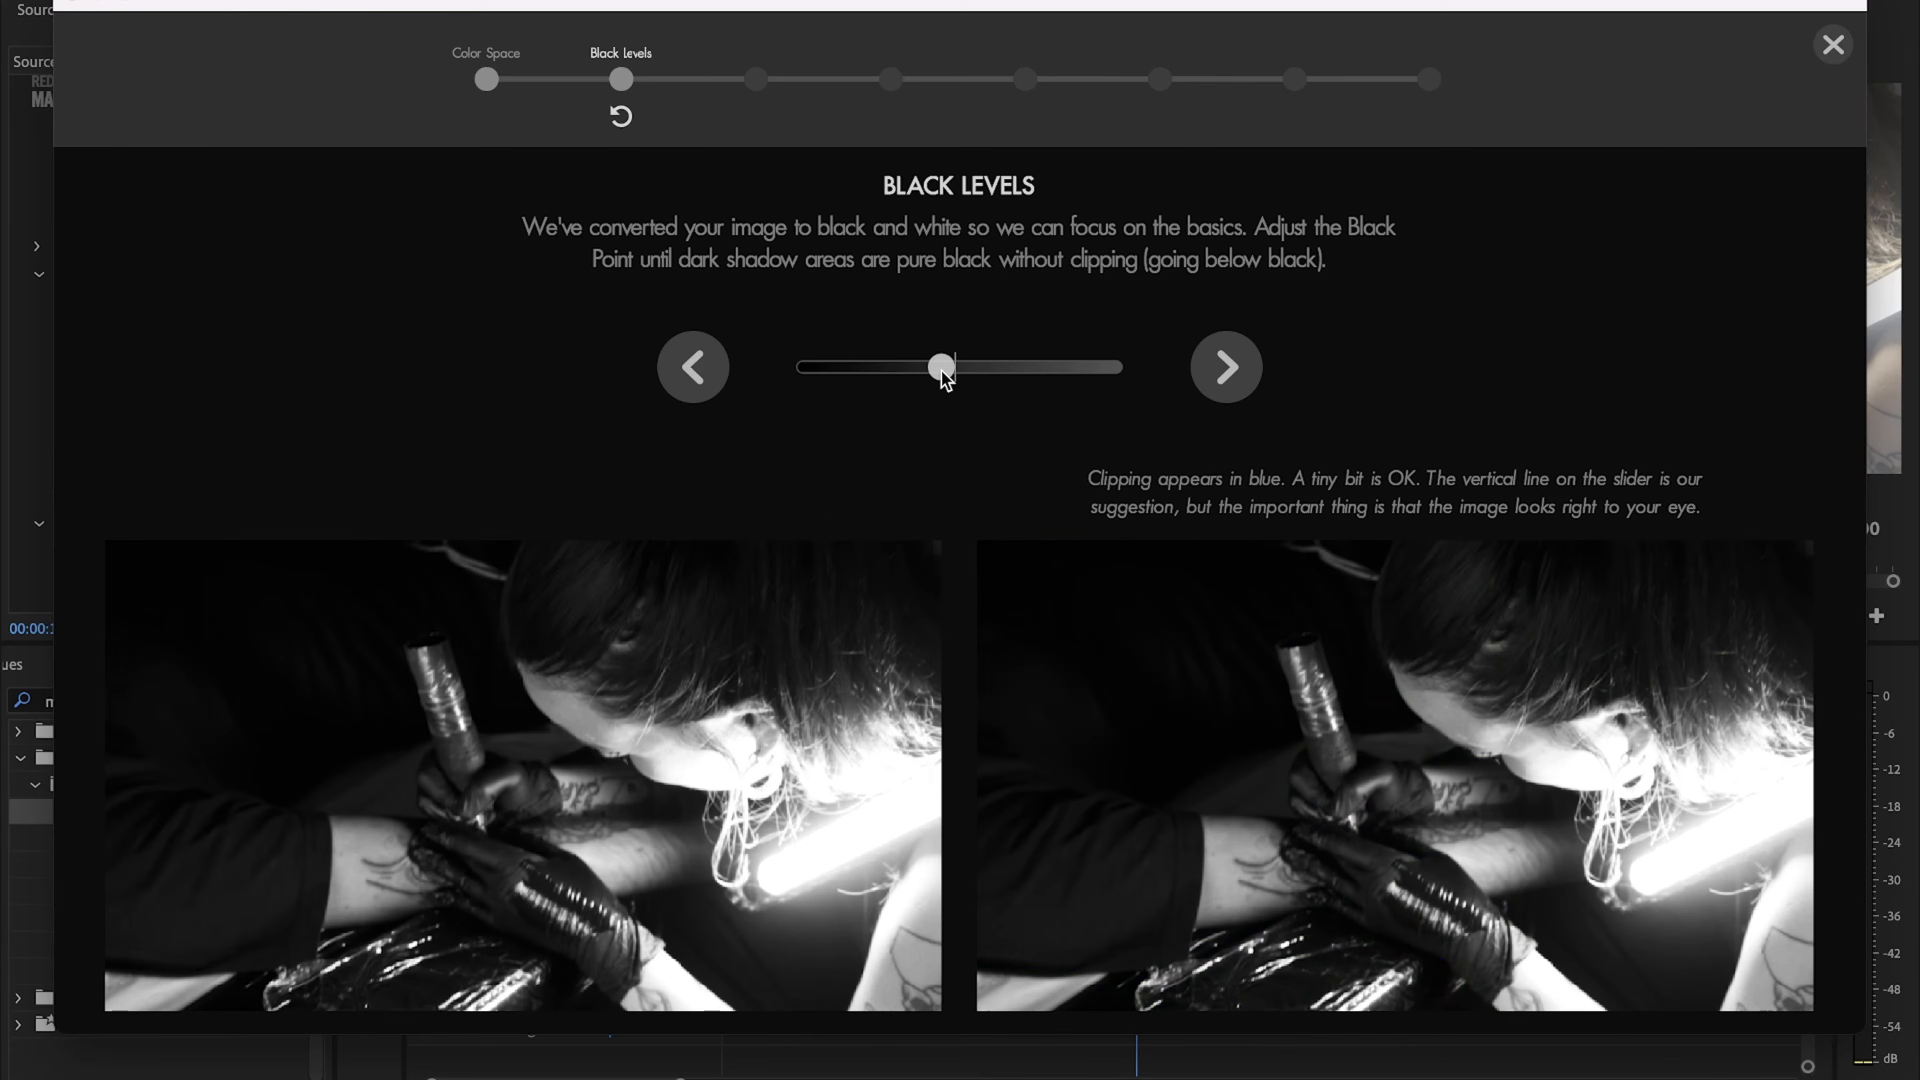
pyautogui.click(1233, 368)
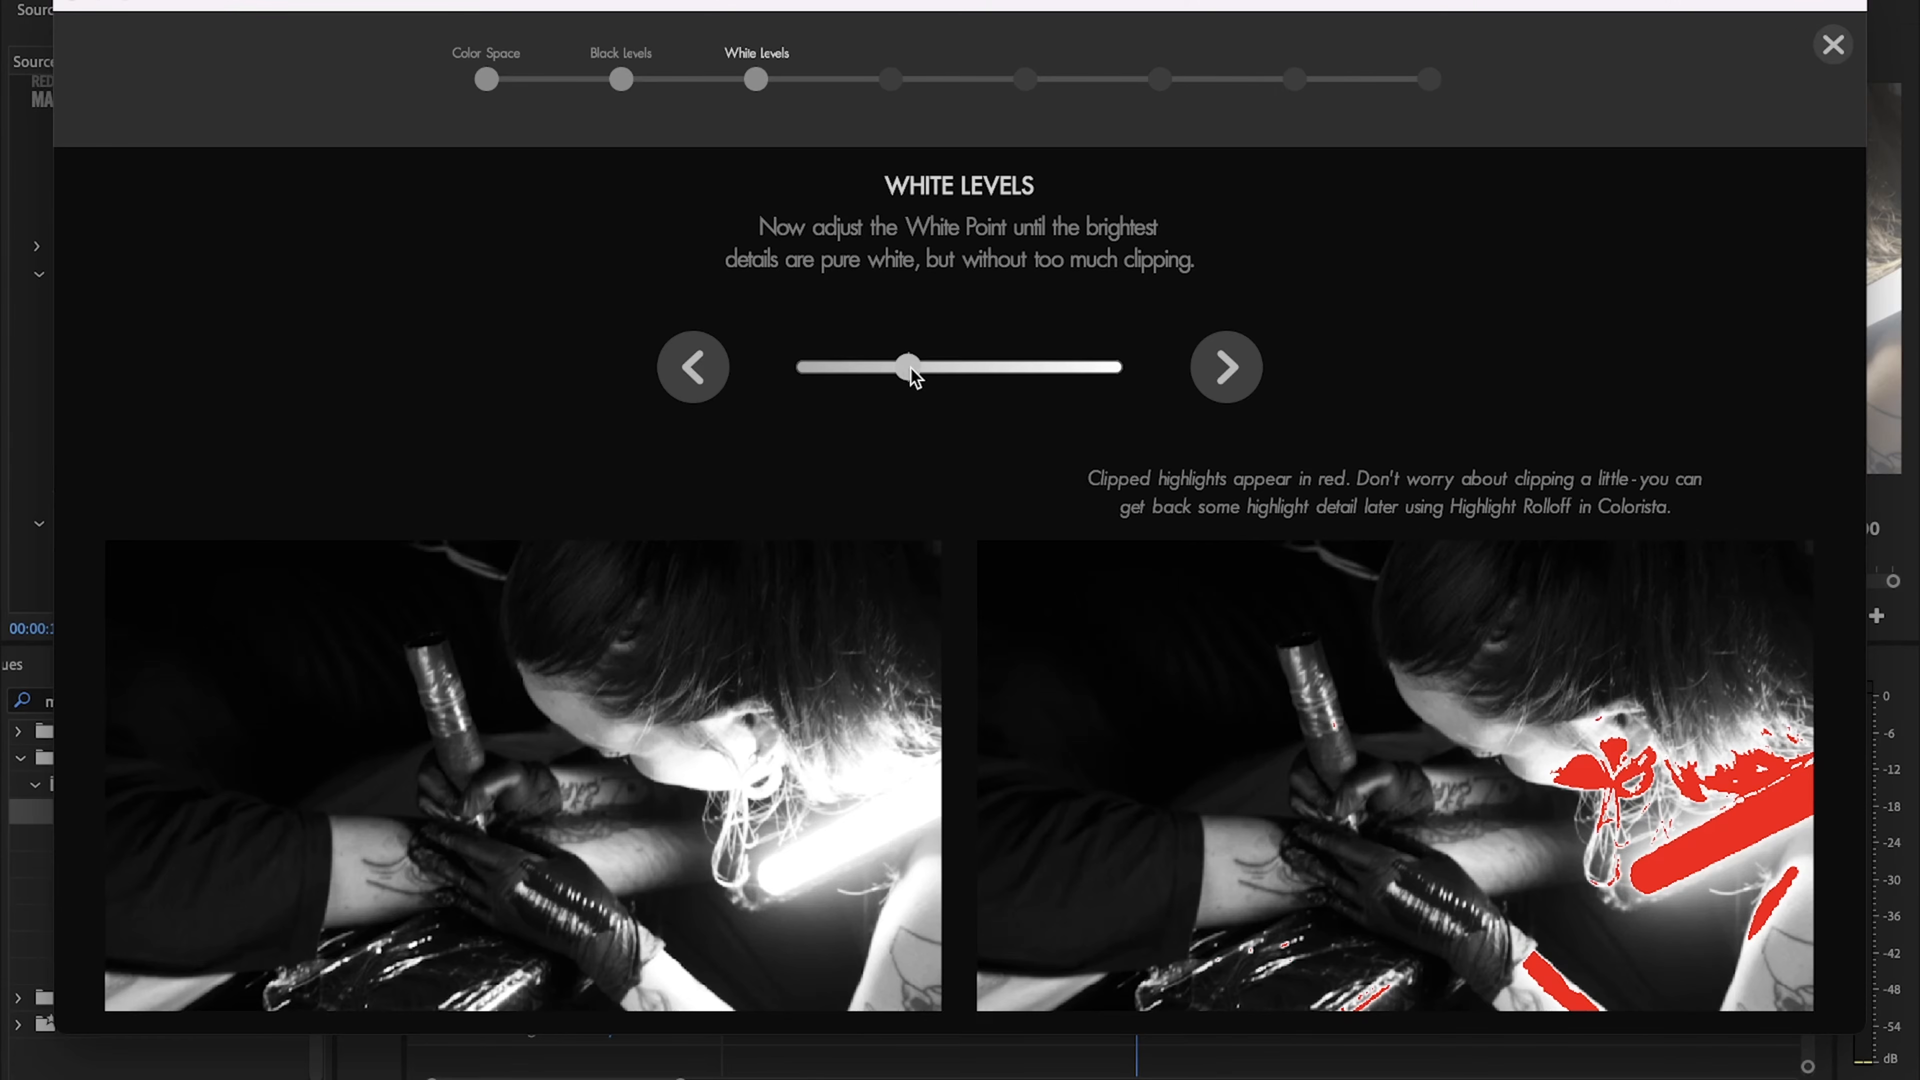
# Step: Set the White Point slightly below the suggested mark, allowing only limited highlight clipping, and continue to the midtones
pyautogui.moveTo(913, 373); pyautogui.dragTo(1044, 369)
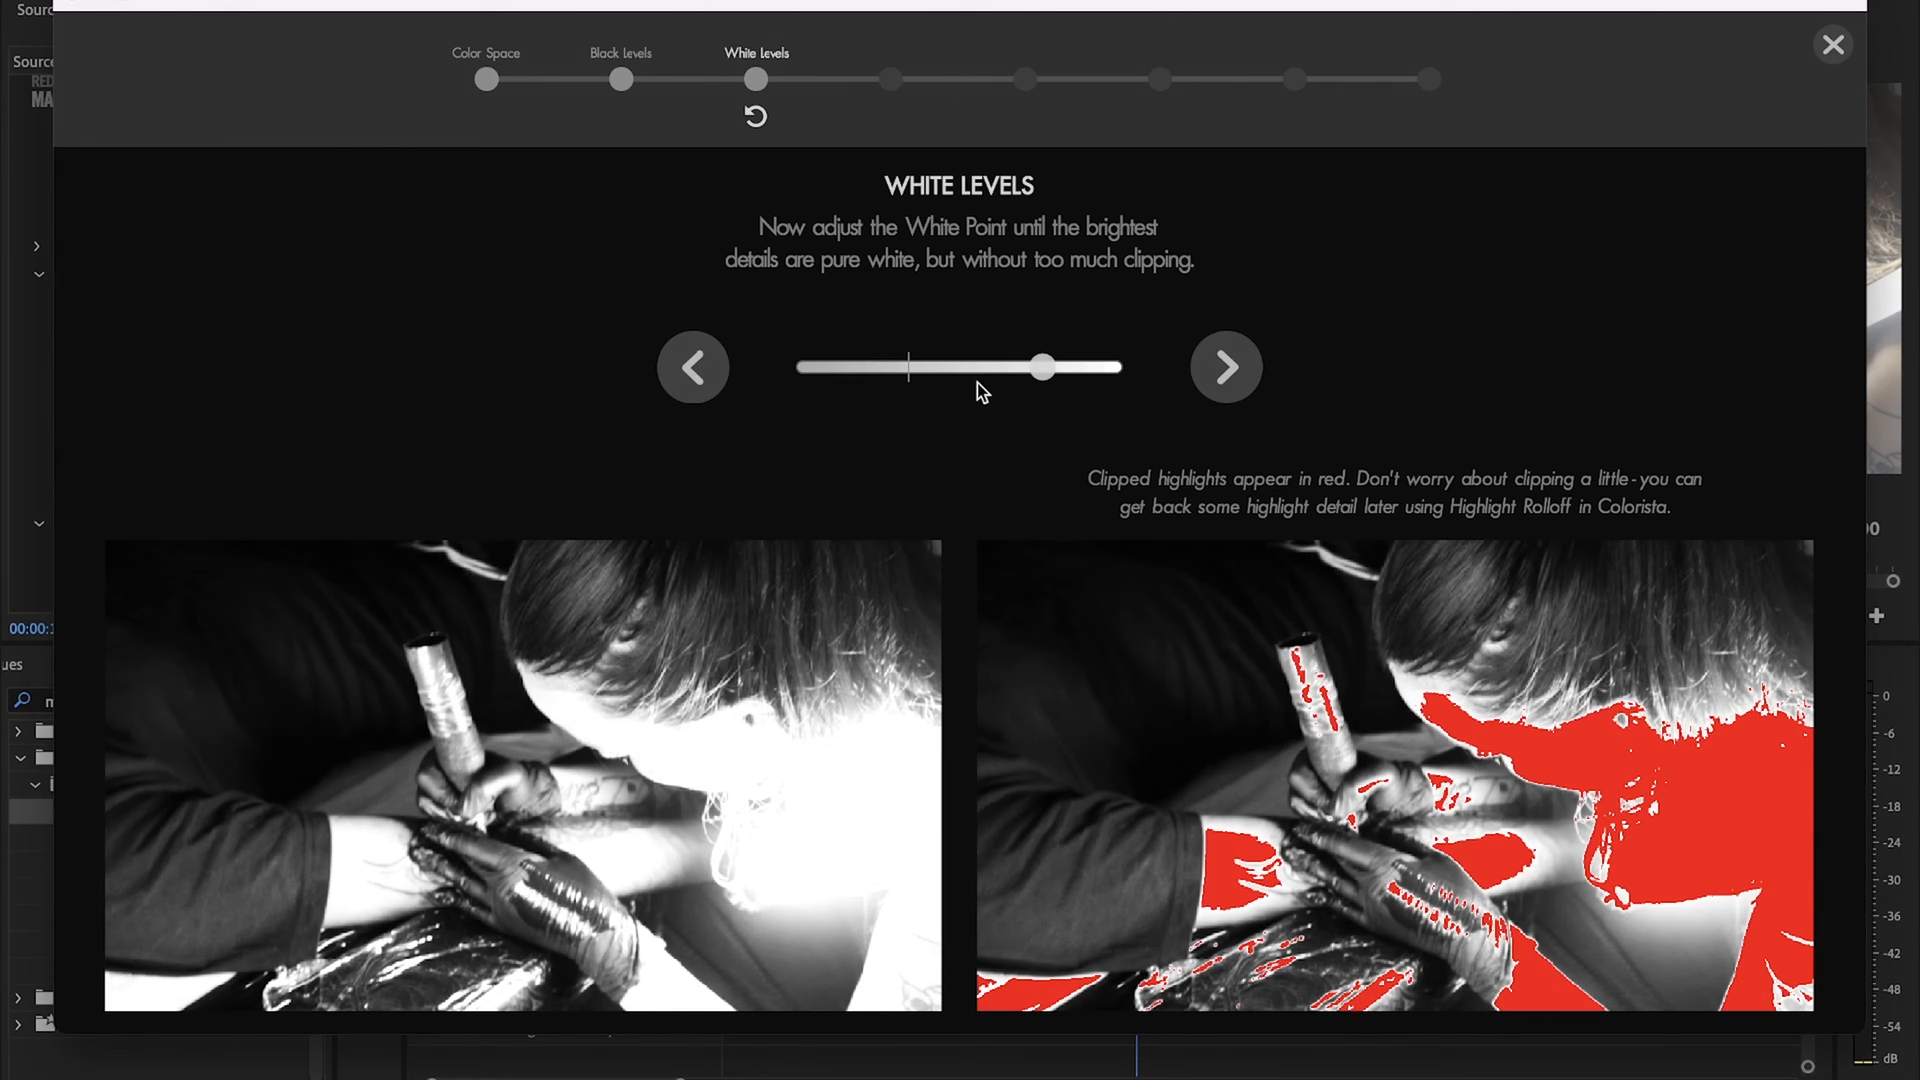
pyautogui.moveTo(1044, 366); pyautogui.dragTo(909, 378)
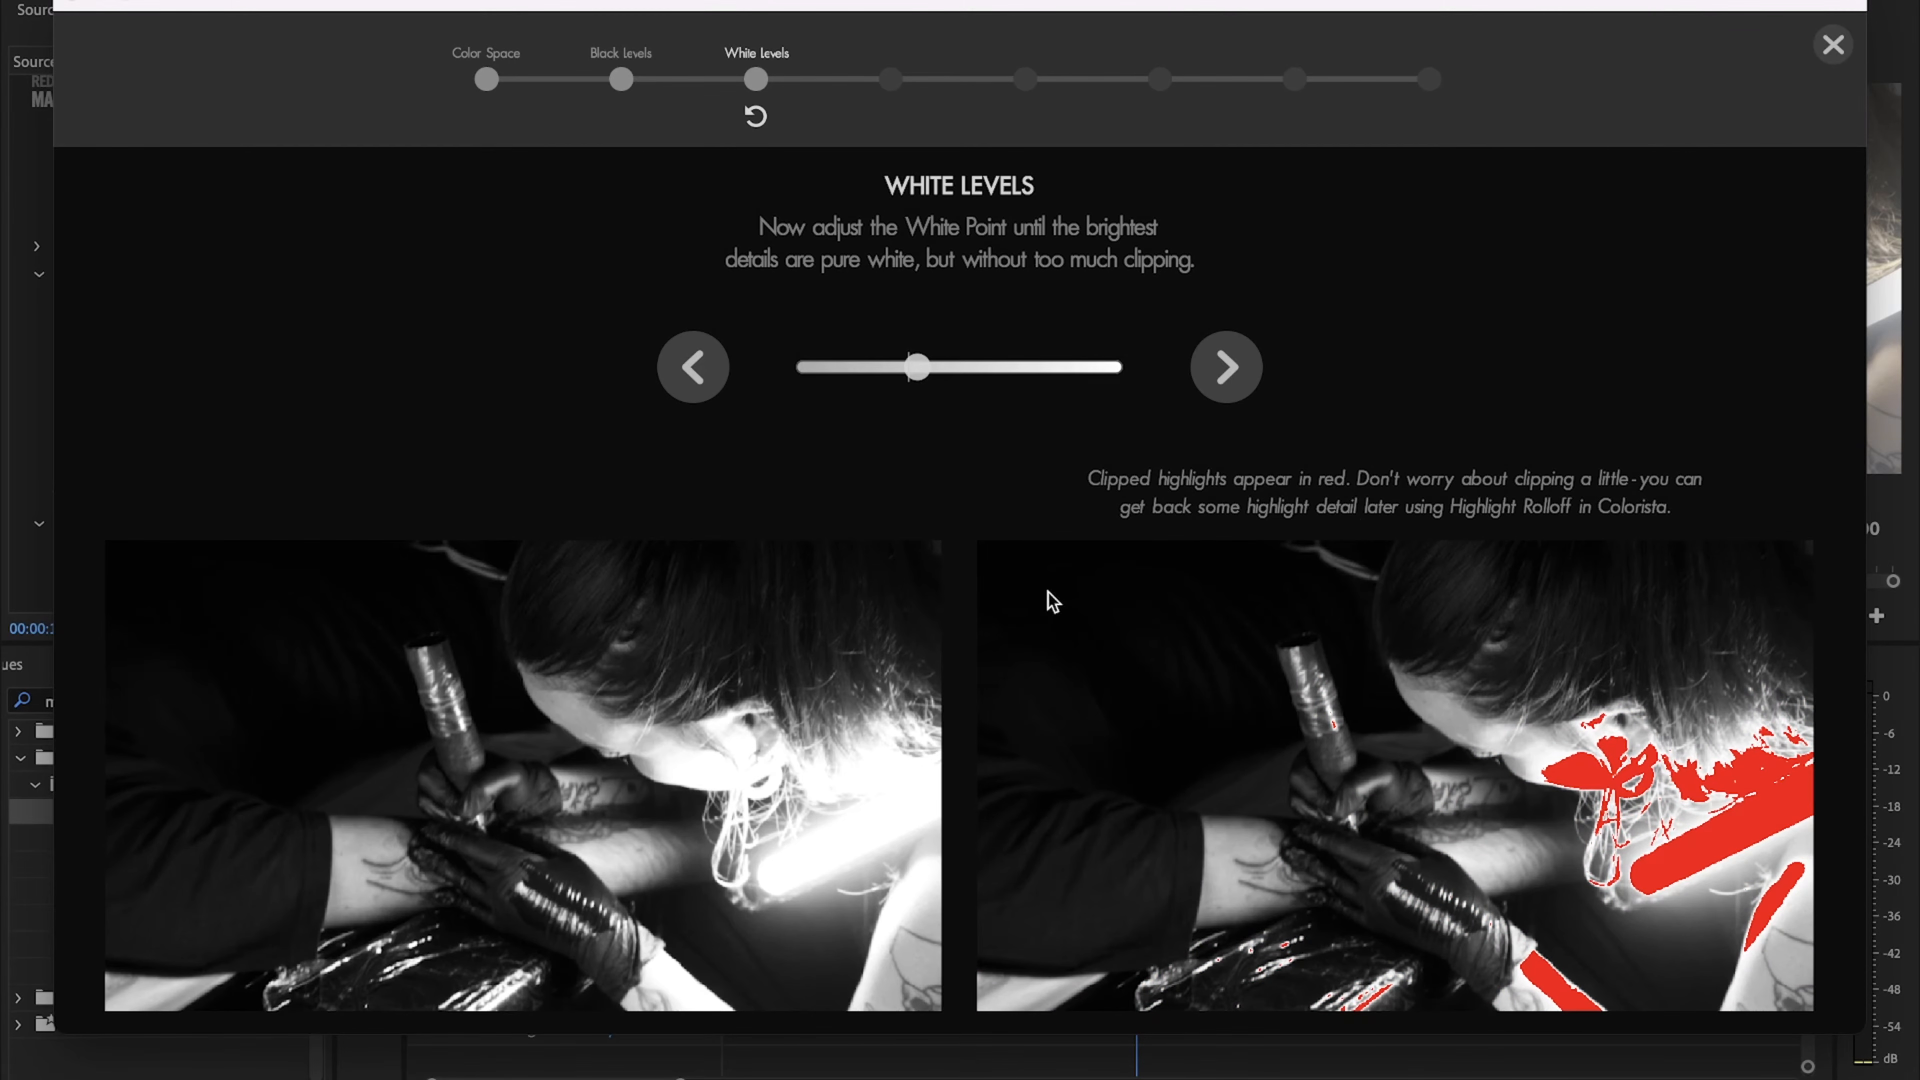
pyautogui.moveTo(908, 366)
pyautogui.mouseDown()
pyautogui.moveTo(876, 372)
pyautogui.moveTo(933, 378)
pyautogui.moveTo(892, 386)
pyautogui.moveTo(918, 386)
pyautogui.mouseUp()
pyautogui.moveTo(921, 369); pyautogui.dragTo(909, 369)
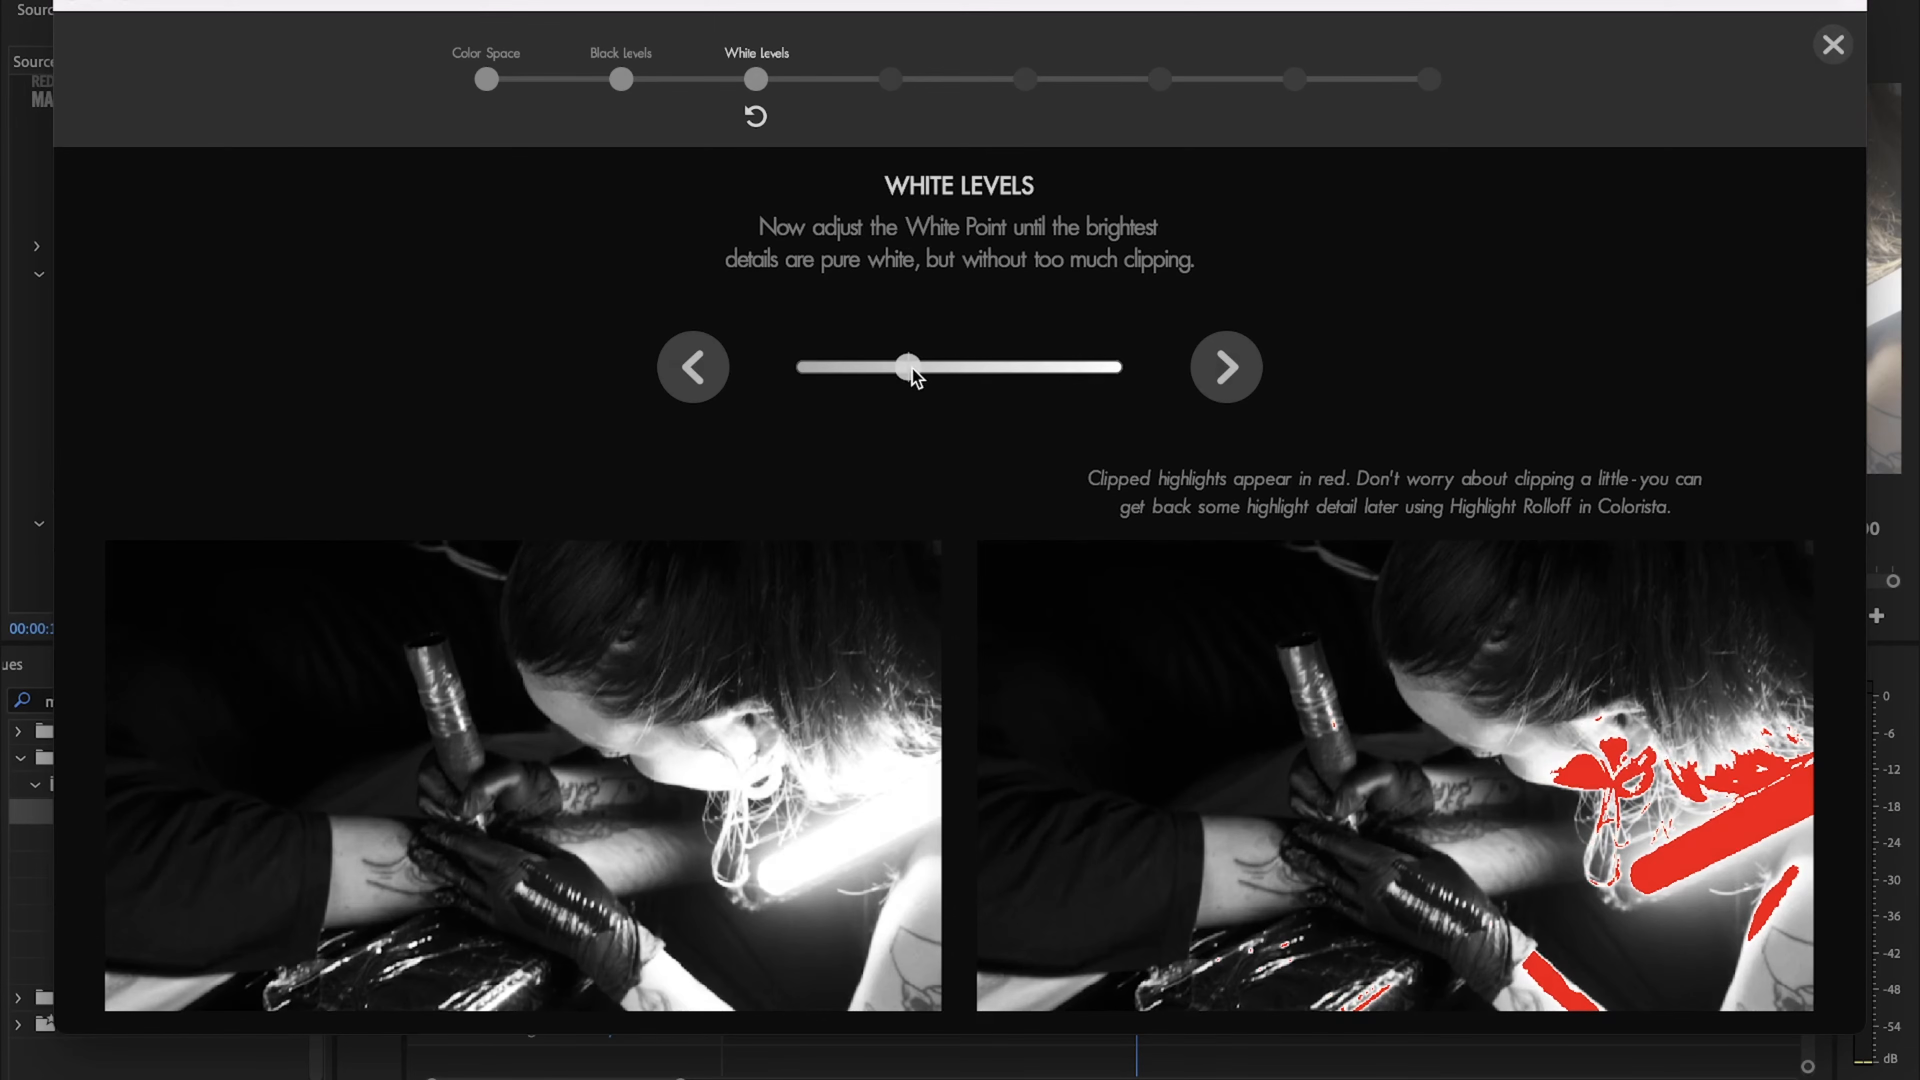
pyautogui.moveTo(909, 367)
pyautogui.mouseDown()
pyautogui.moveTo(879, 378)
pyautogui.moveTo(899, 374)
pyautogui.mouseUp()
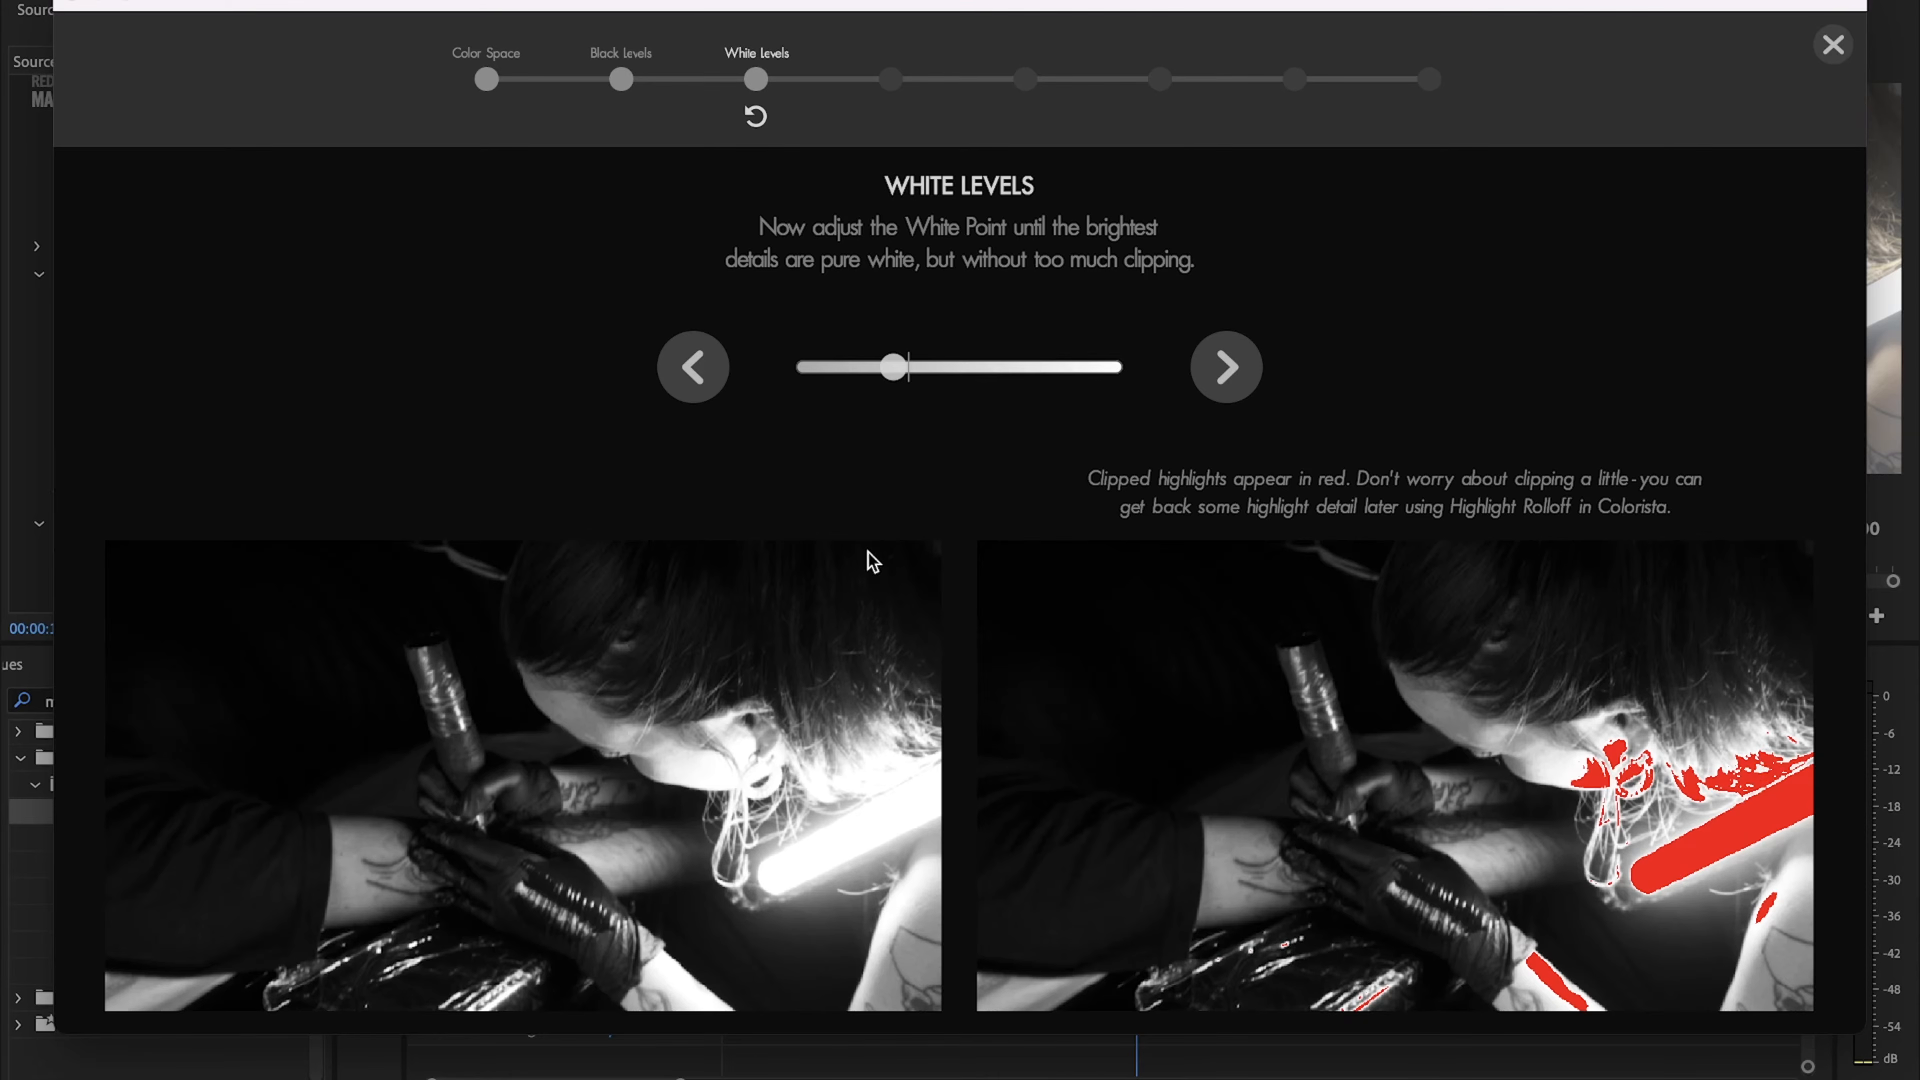
pyautogui.moveTo(893, 373); pyautogui.dragTo(843, 374)
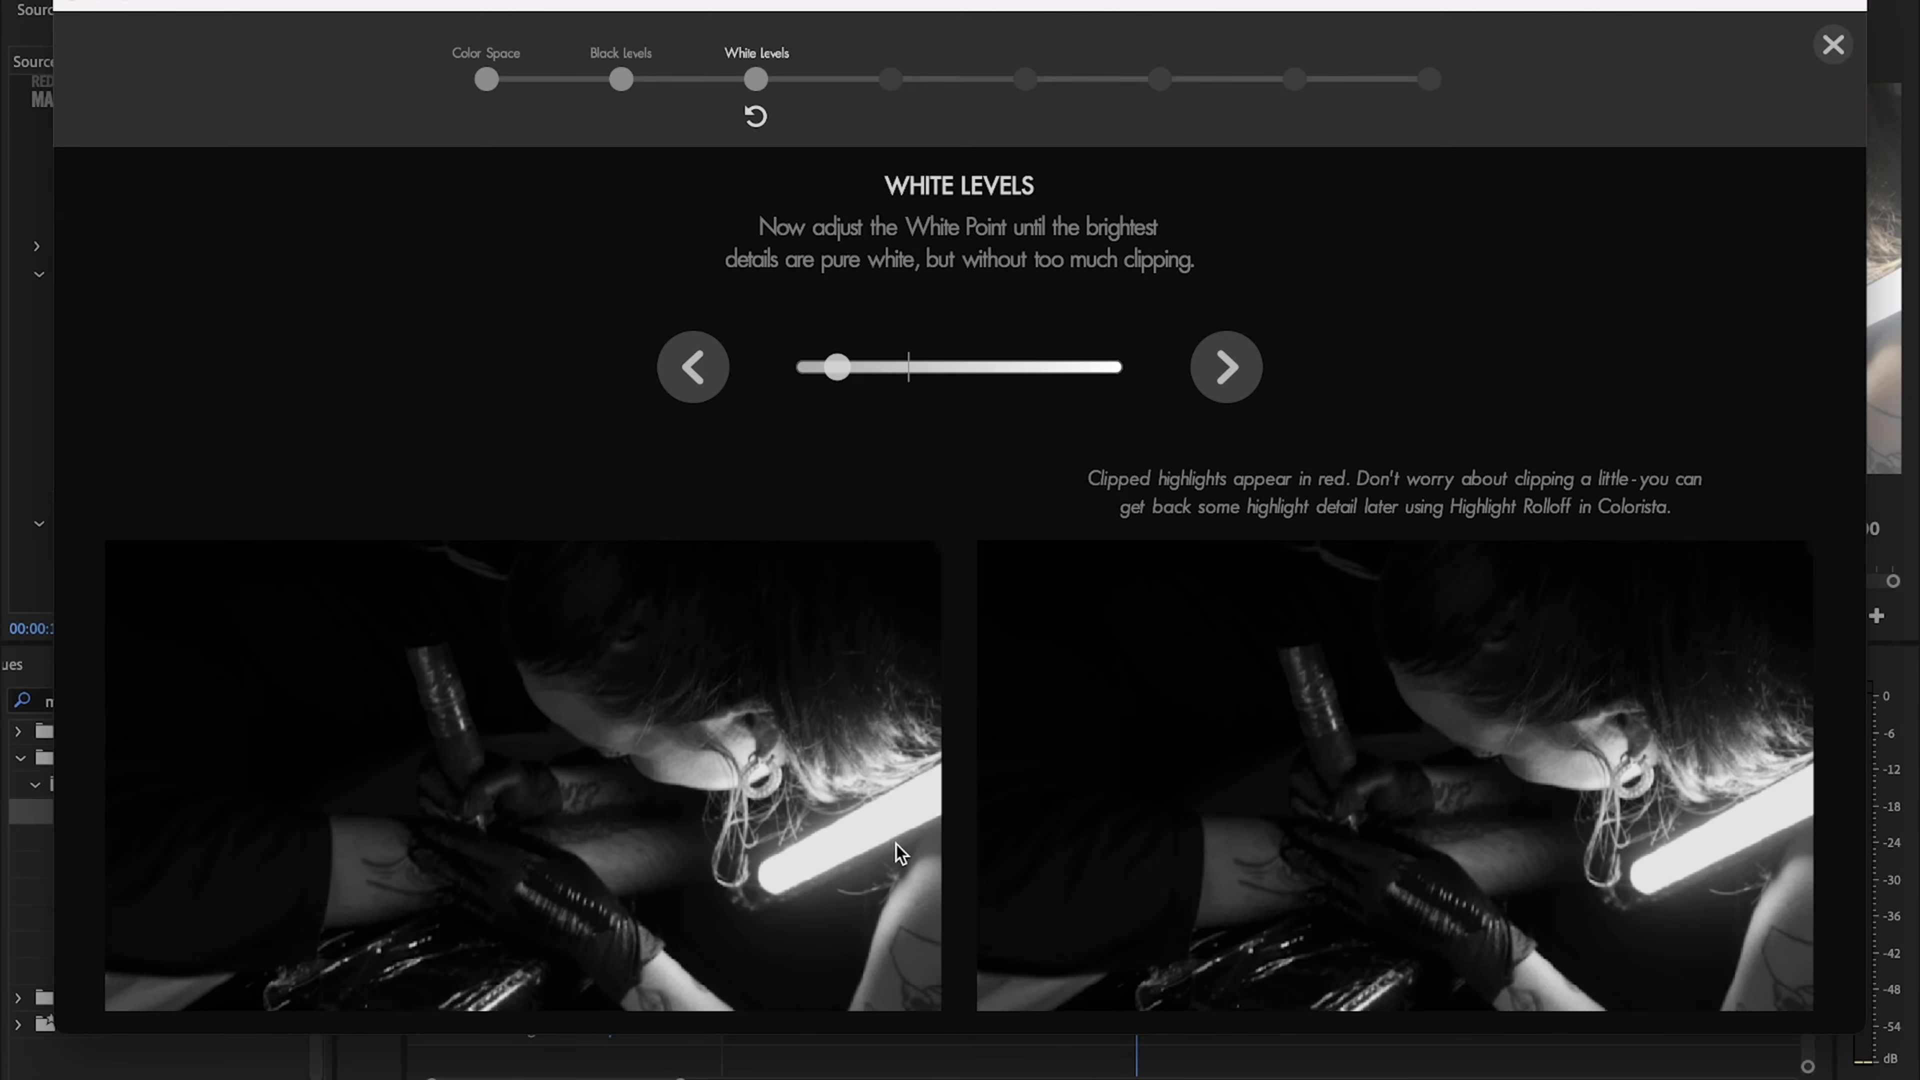
pyautogui.moveTo(836, 369); pyautogui.dragTo(902, 380)
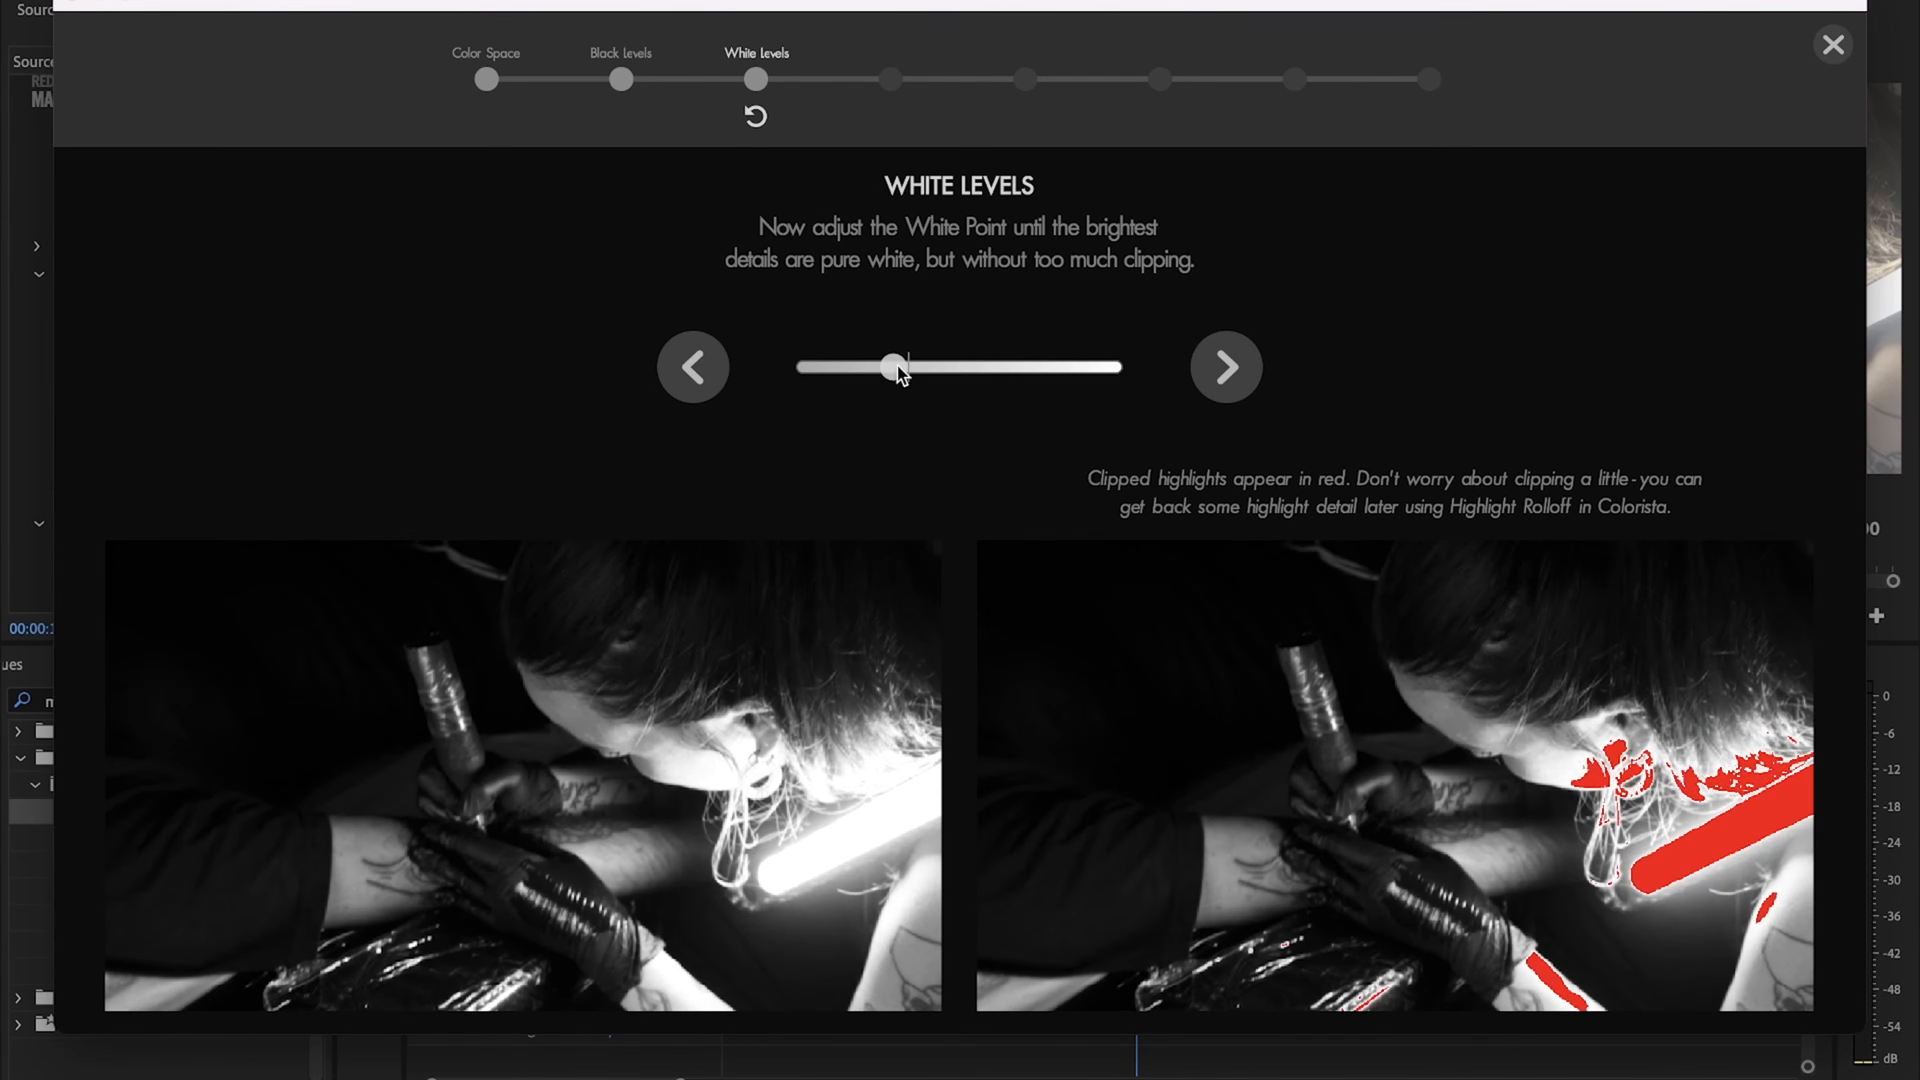
pyautogui.click(1226, 387)
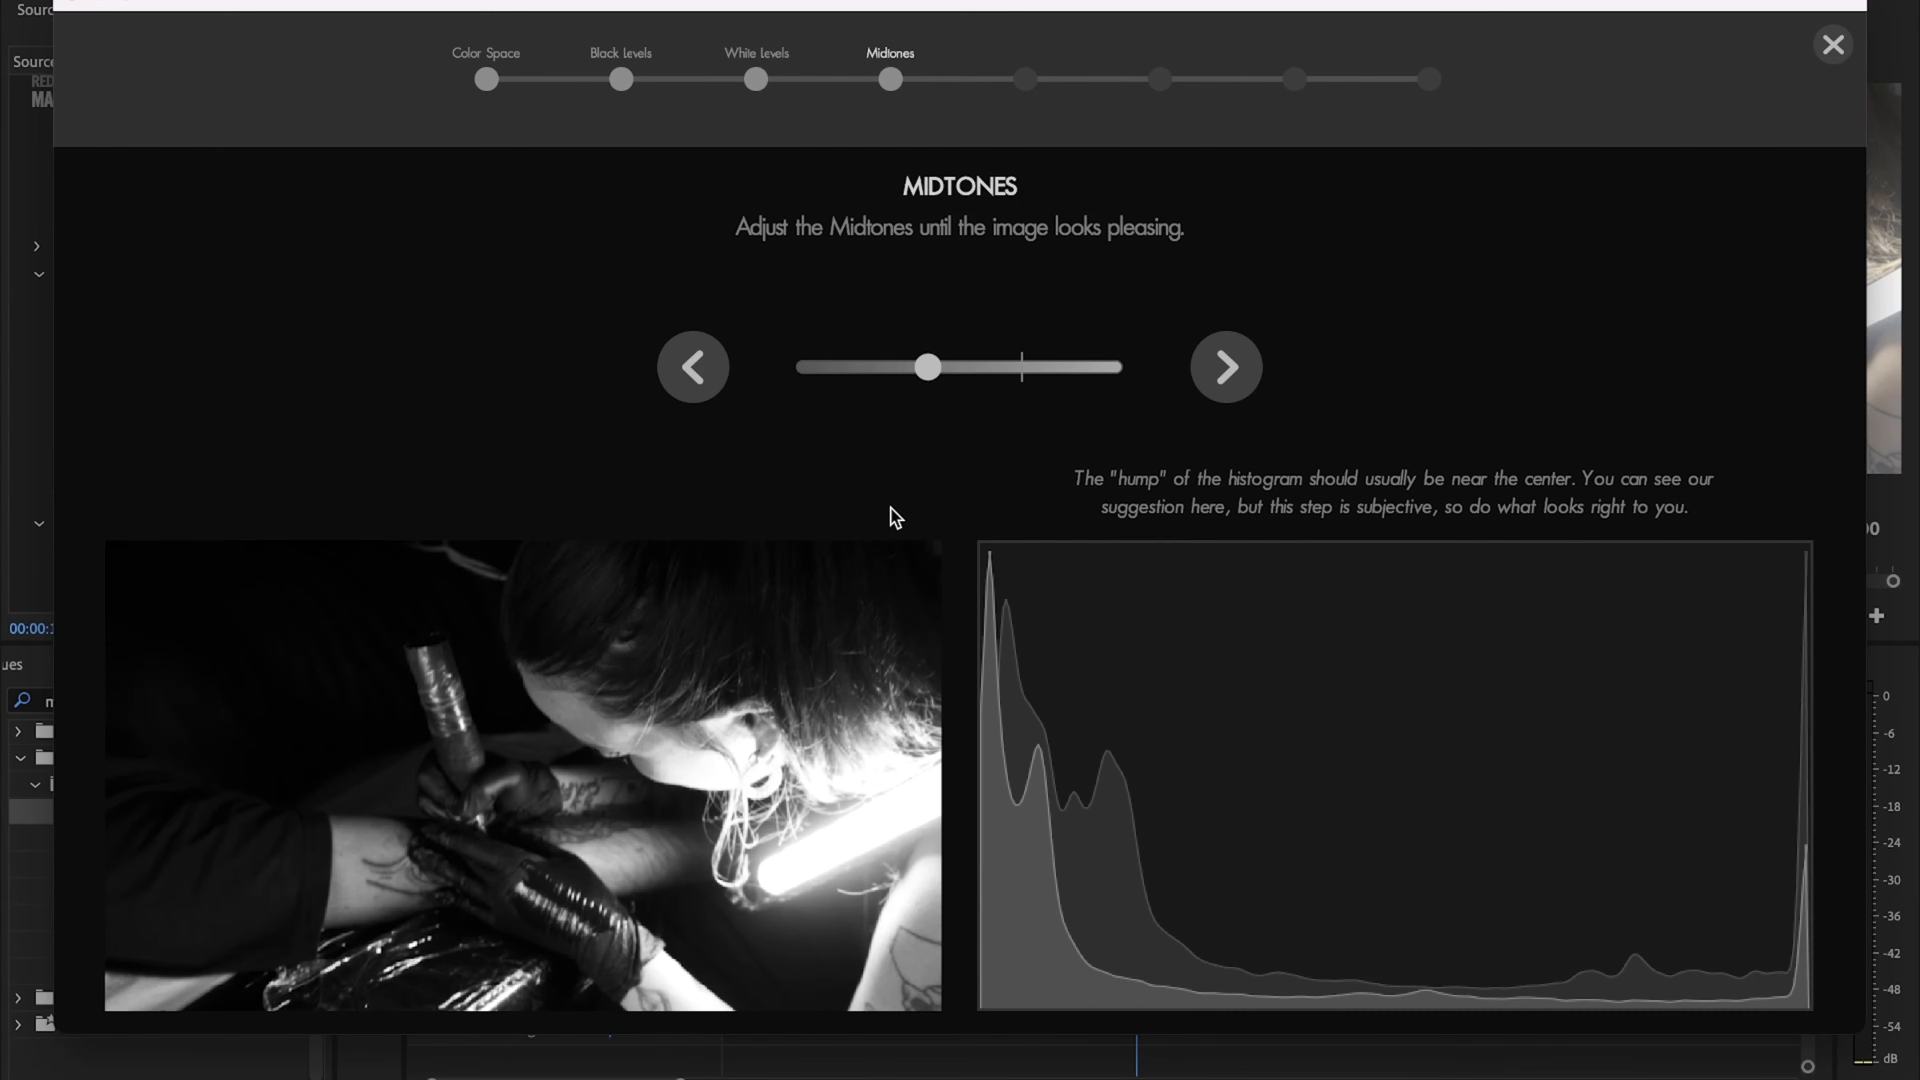
# Step: Set the Midtones slightly below the suggested mark, lower the Contrast slightly below its neutral midpoint, and continue to saturation
pyautogui.moveTo(932, 368)
pyautogui.mouseDown()
pyautogui.moveTo(1023, 366)
pyautogui.moveTo(922, 379)
pyautogui.mouseUp()
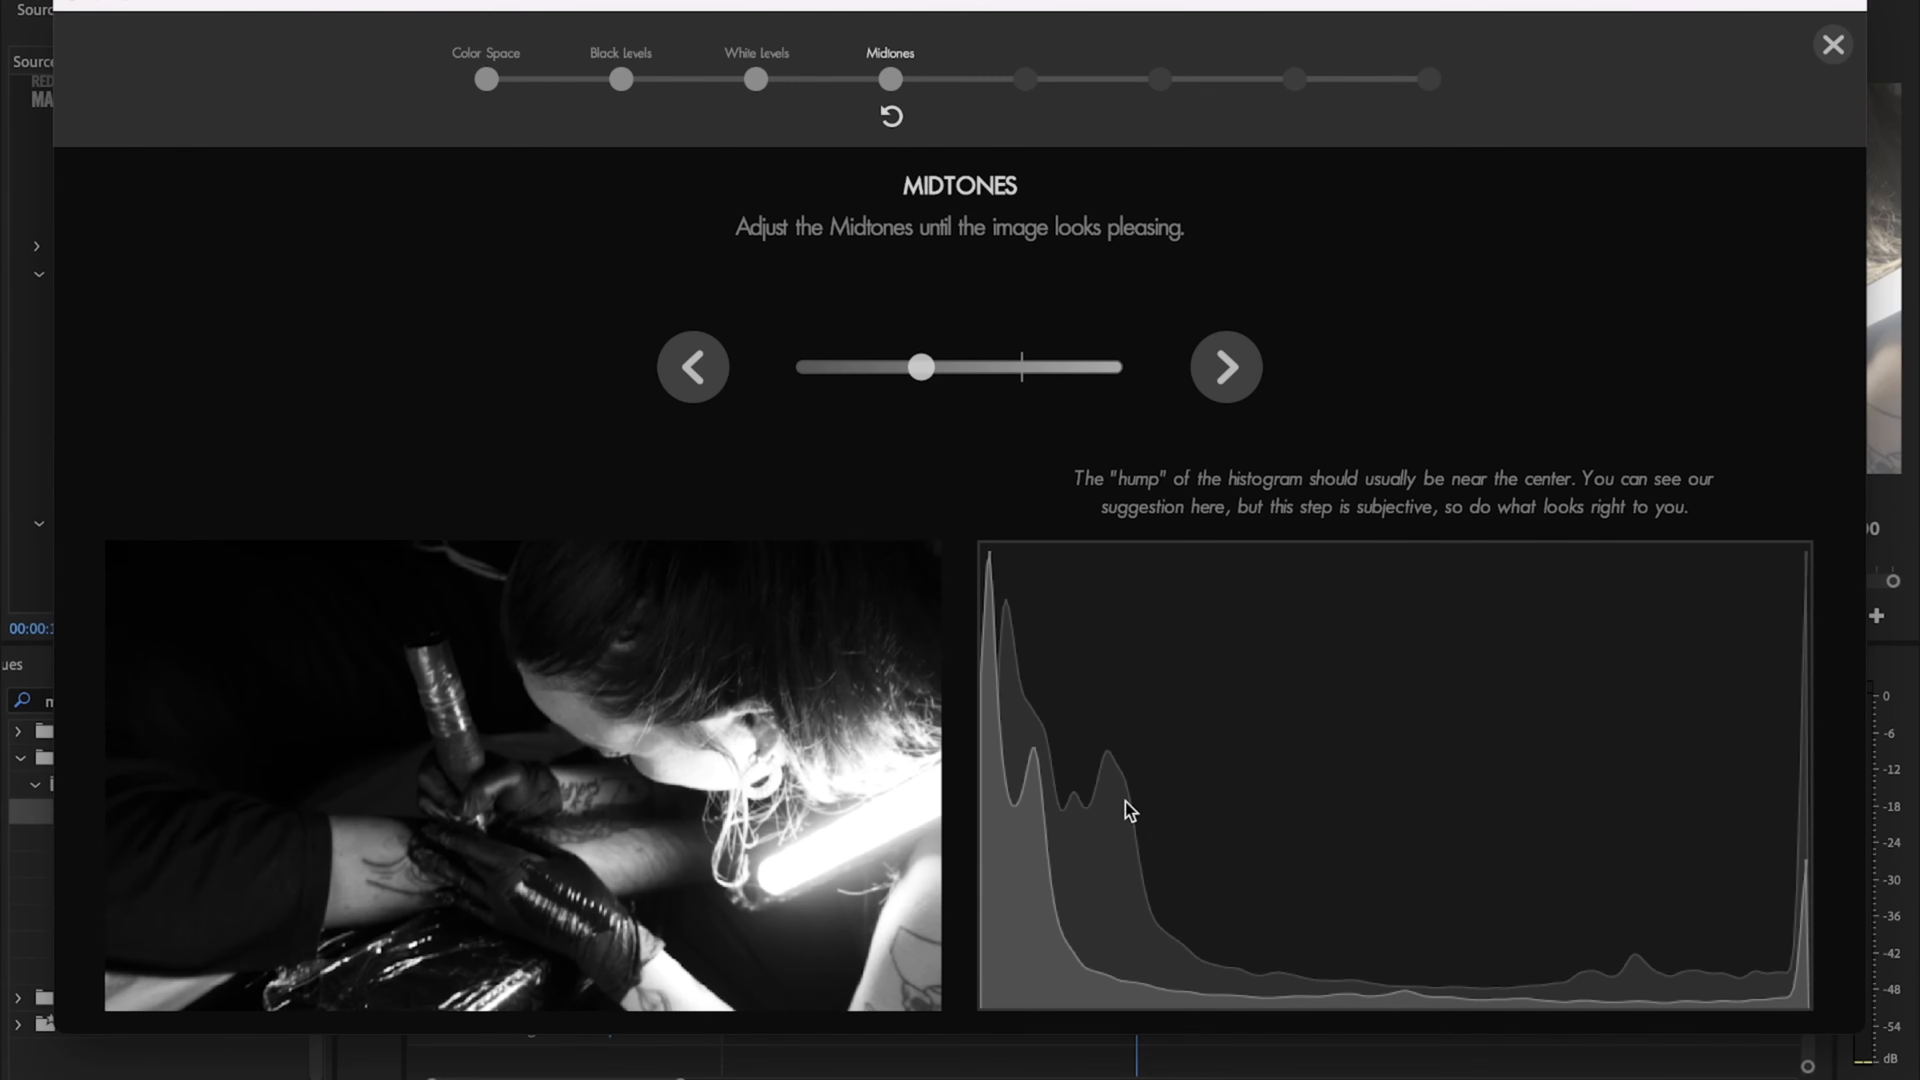
pyautogui.moveTo(918, 372)
pyautogui.mouseDown()
pyautogui.moveTo(1091, 374)
pyautogui.moveTo(858, 444)
pyautogui.moveTo(893, 372)
pyautogui.mouseUp()
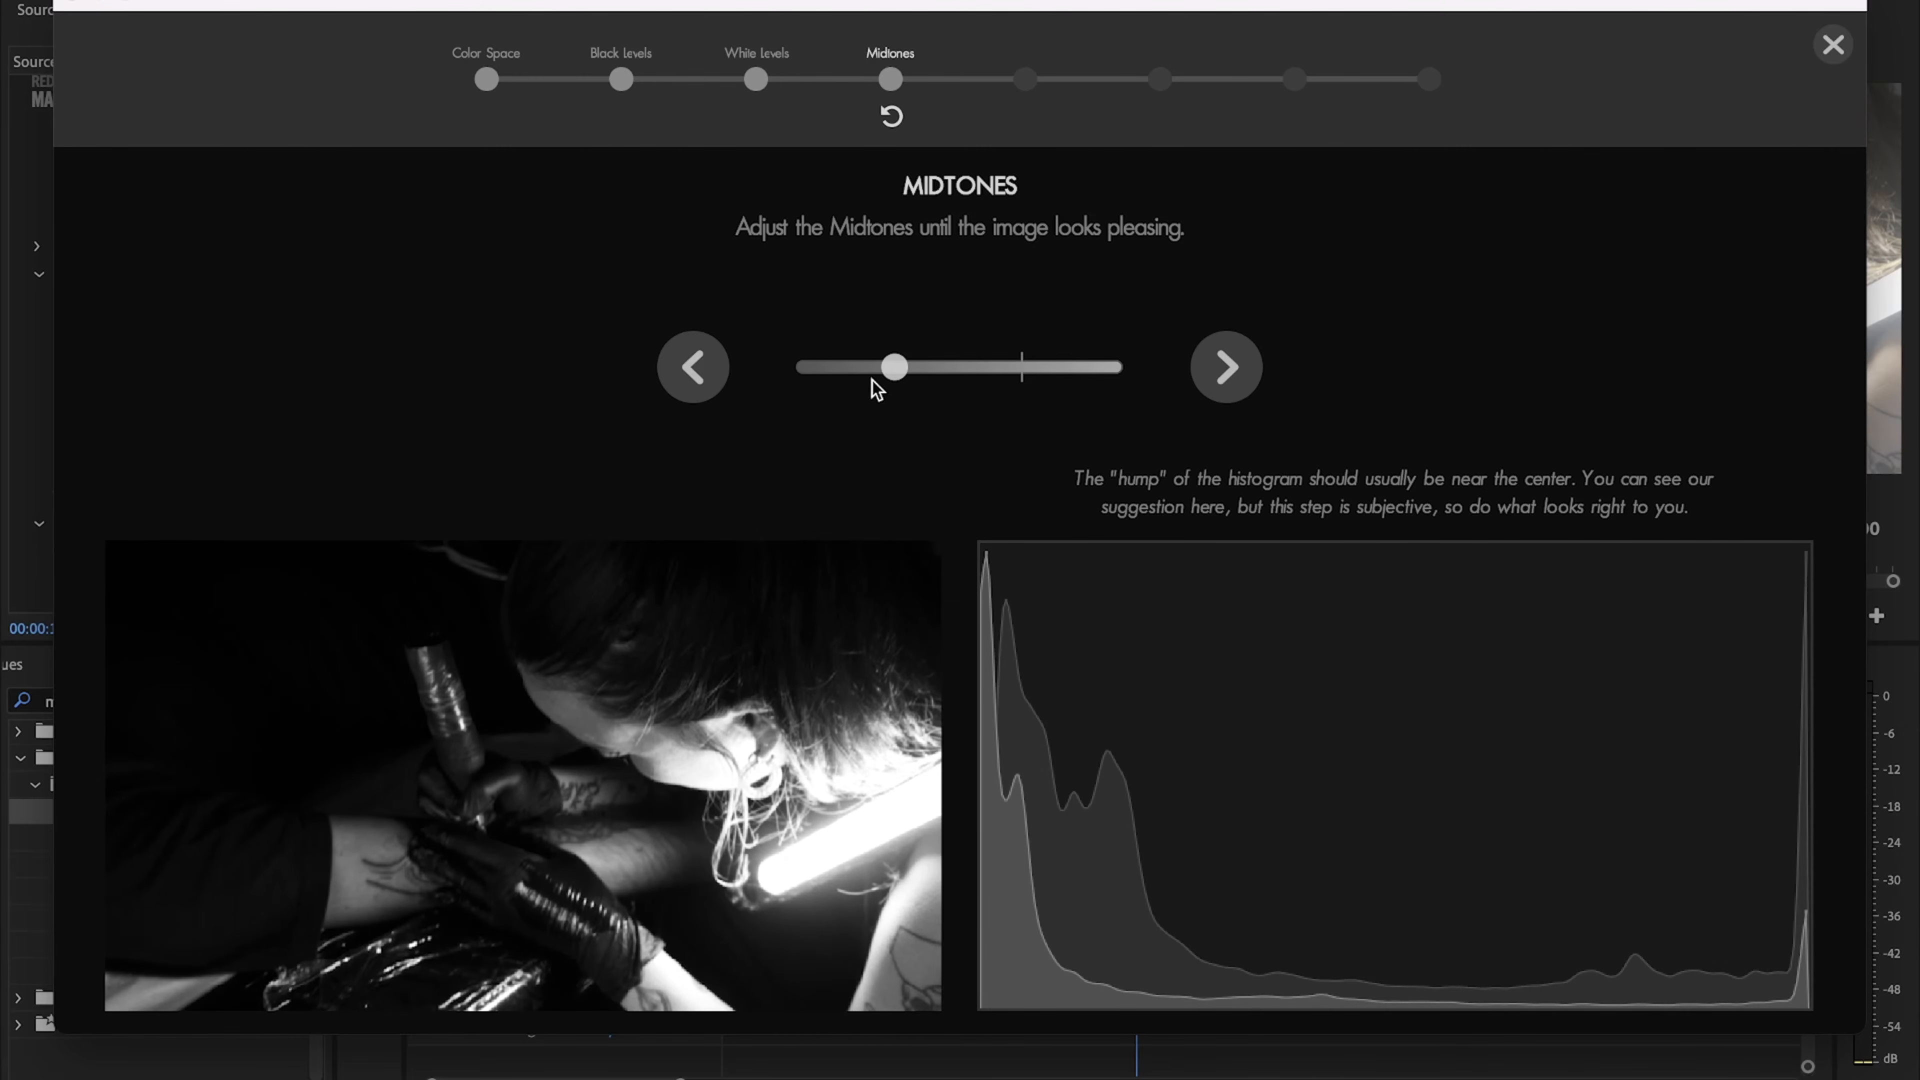
pyautogui.moveTo(898, 368); pyautogui.dragTo(1213, 367)
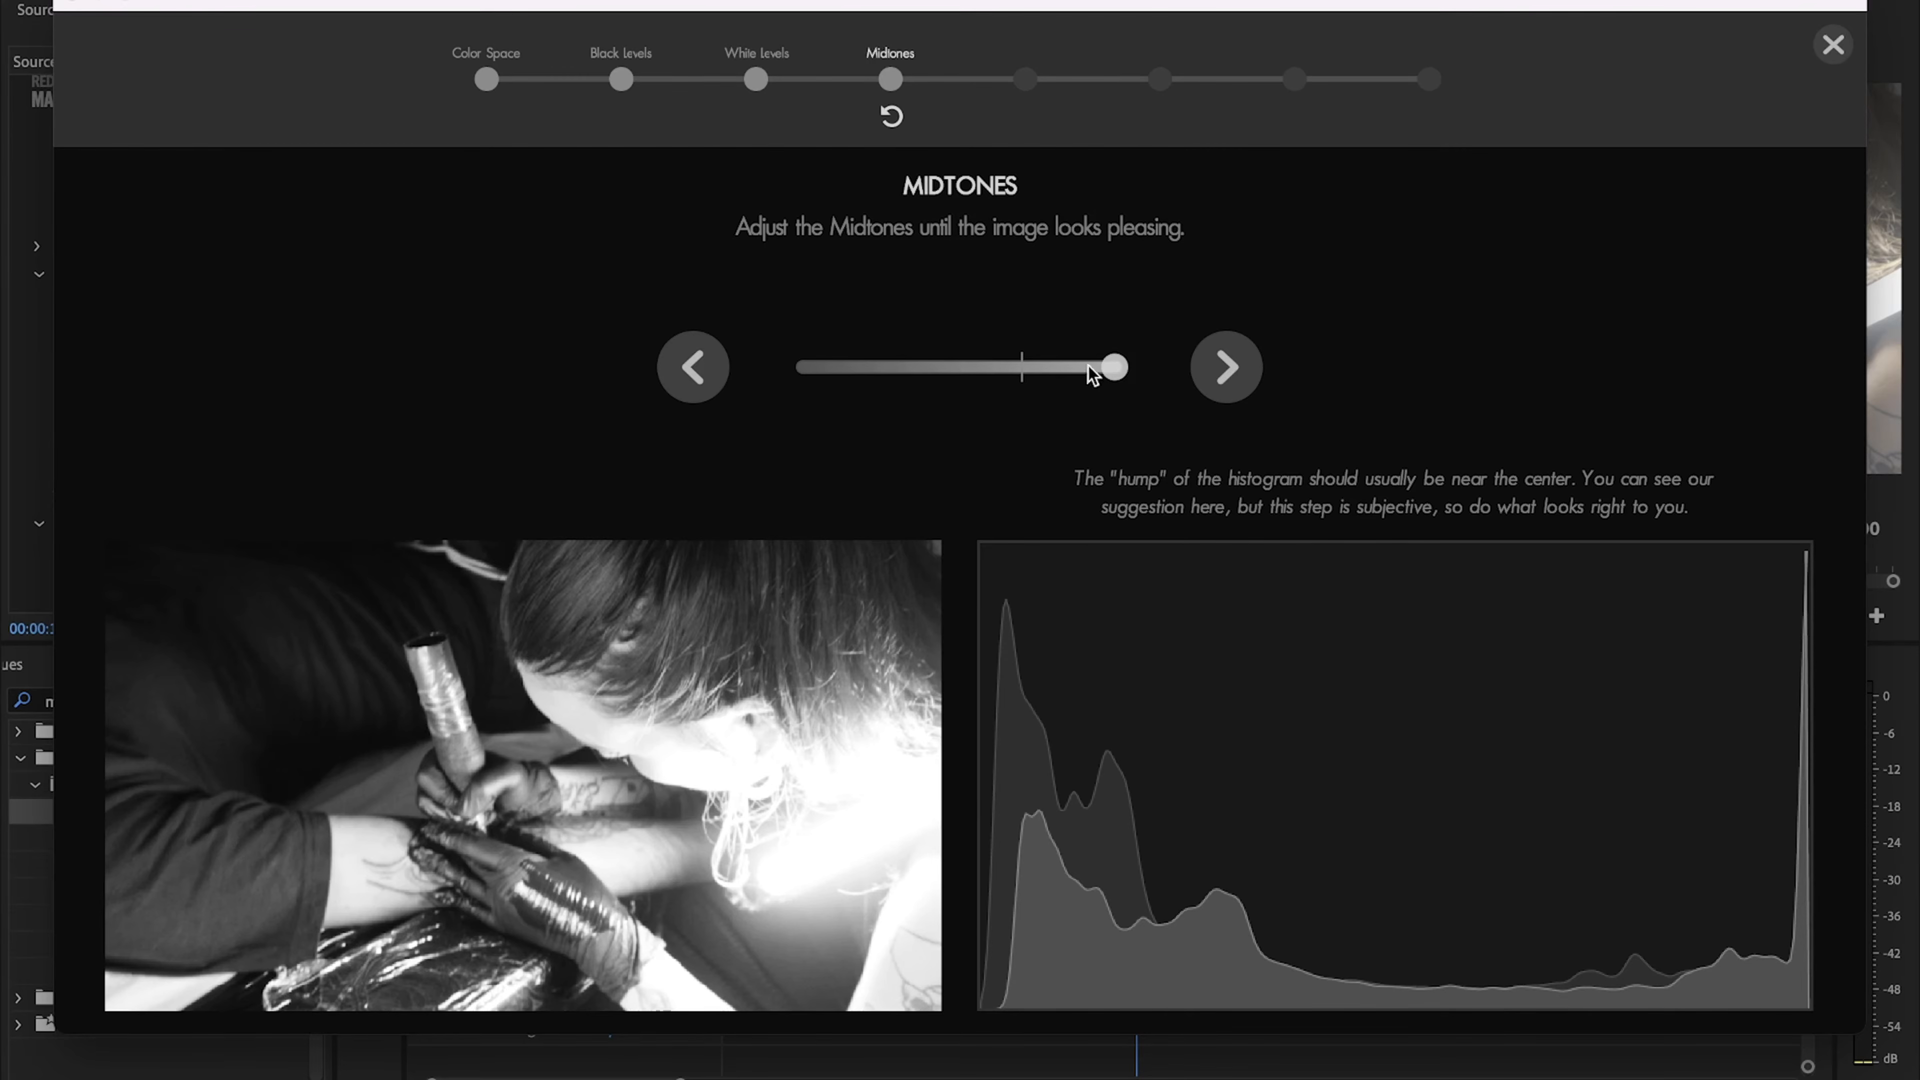
pyautogui.moveTo(1104, 372); pyautogui.dragTo(995, 395)
pyautogui.click(1225, 367)
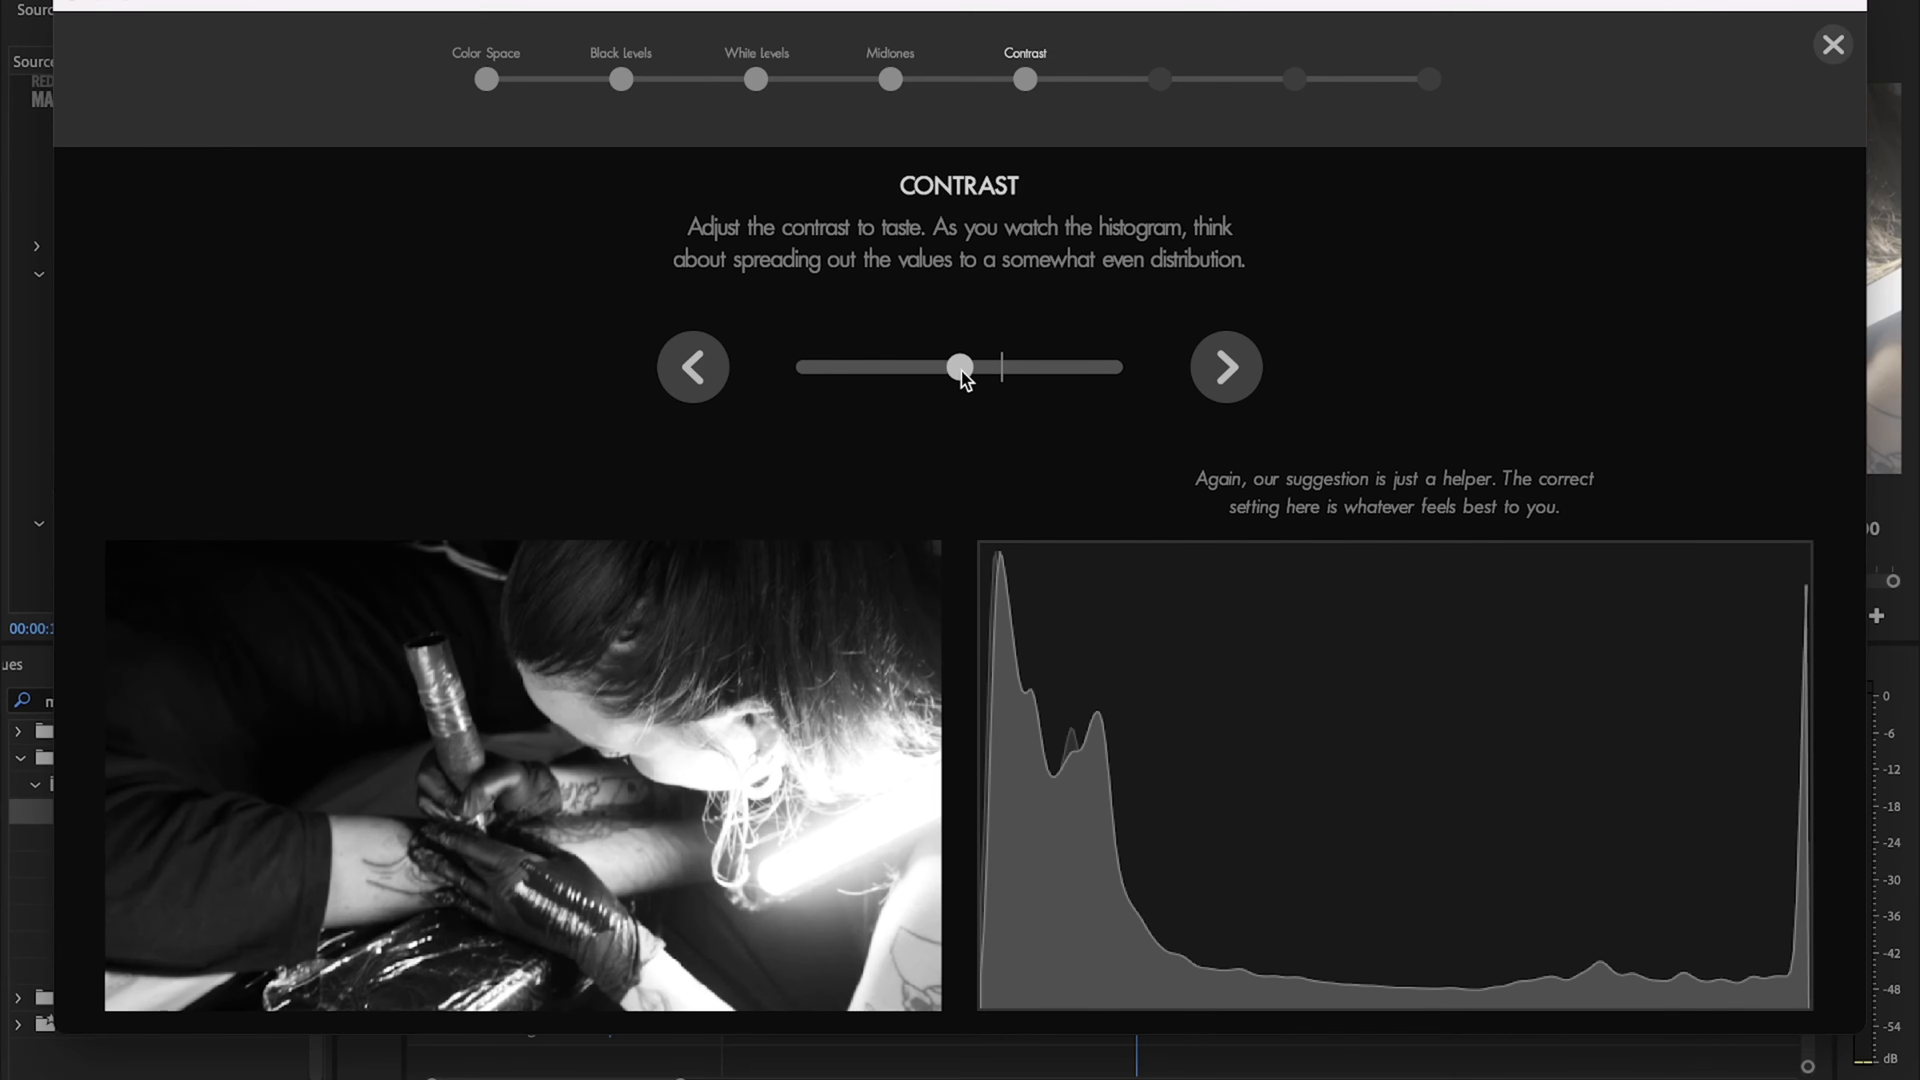
pyautogui.moveTo(956, 368)
pyautogui.mouseDown()
pyautogui.moveTo(805, 375)
pyautogui.moveTo(1042, 392)
pyautogui.moveTo(849, 425)
pyautogui.moveTo(968, 420)
pyautogui.moveTo(934, 424)
pyautogui.moveTo(950, 350)
pyautogui.moveTo(1005, 366)
pyautogui.moveTo(939, 365)
pyautogui.moveTo(955, 366)
pyautogui.mouseUp()
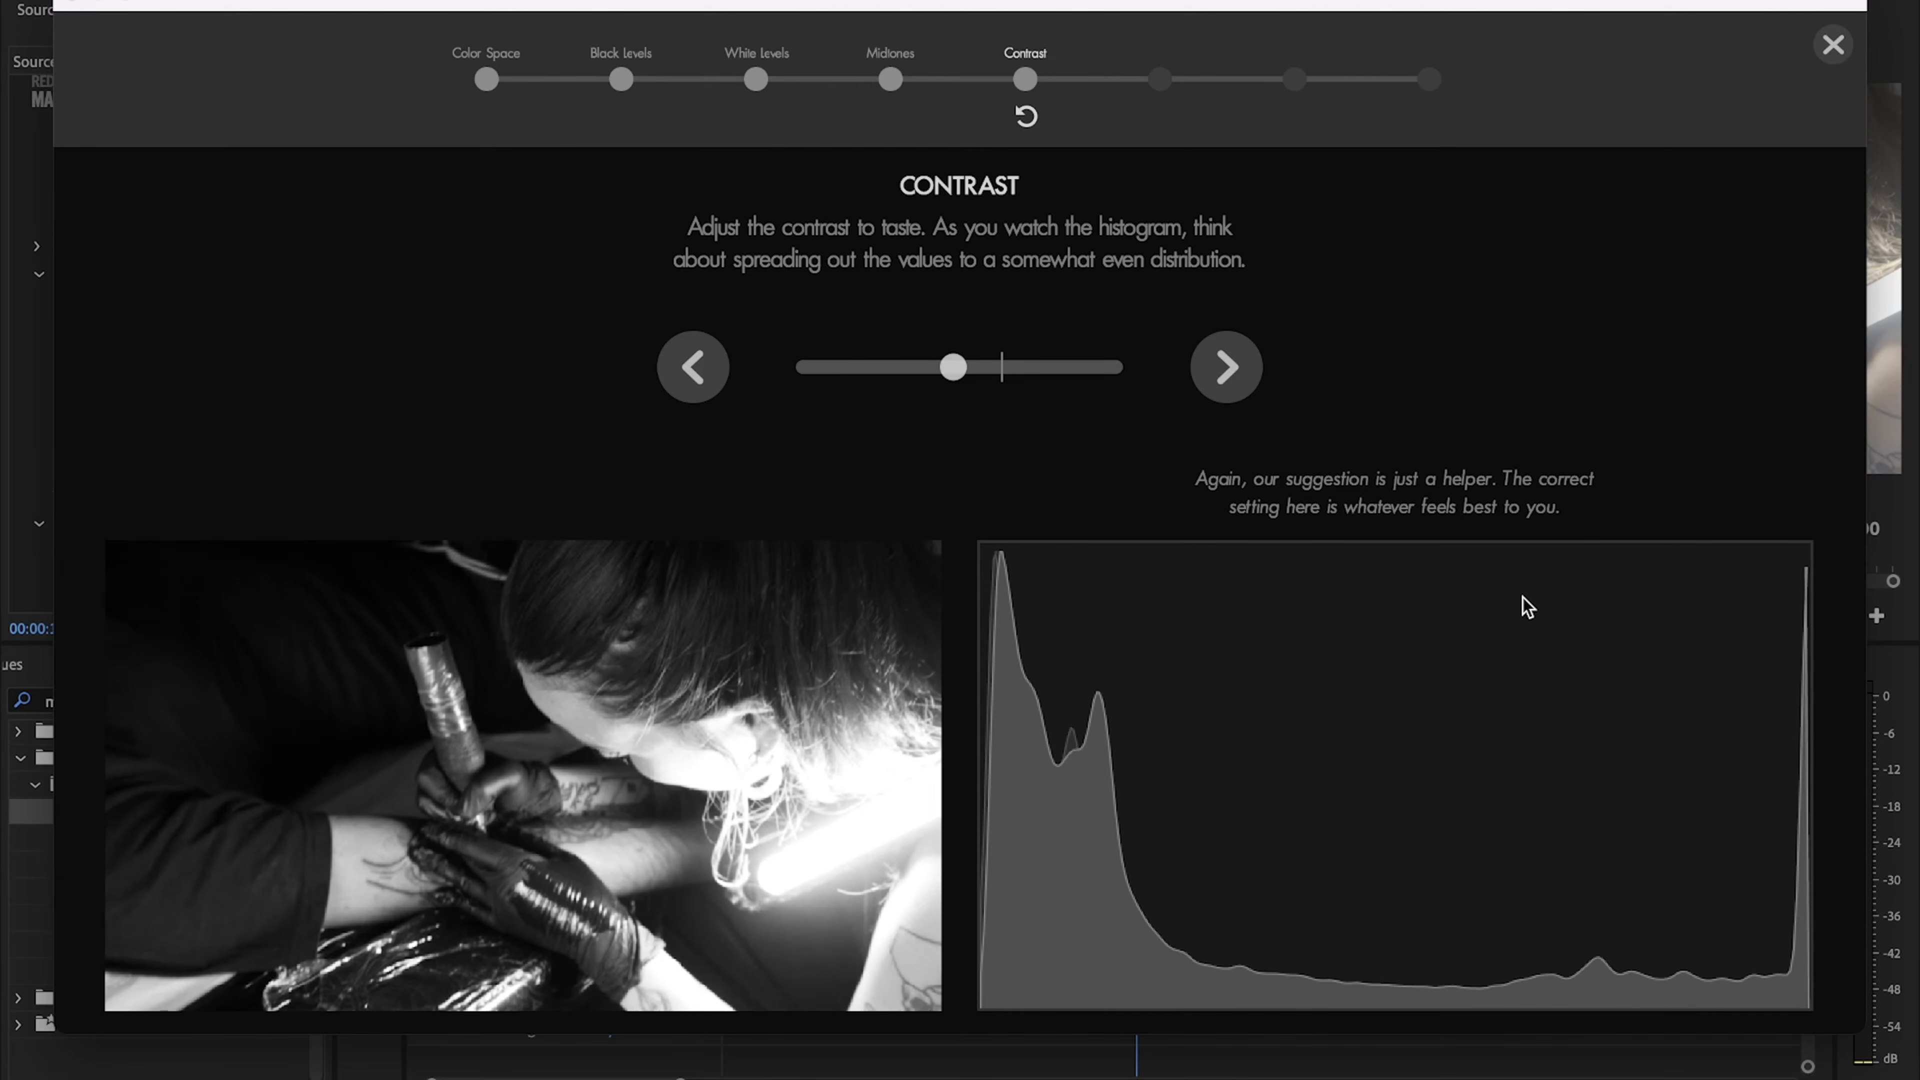
pyautogui.click(1226, 367)
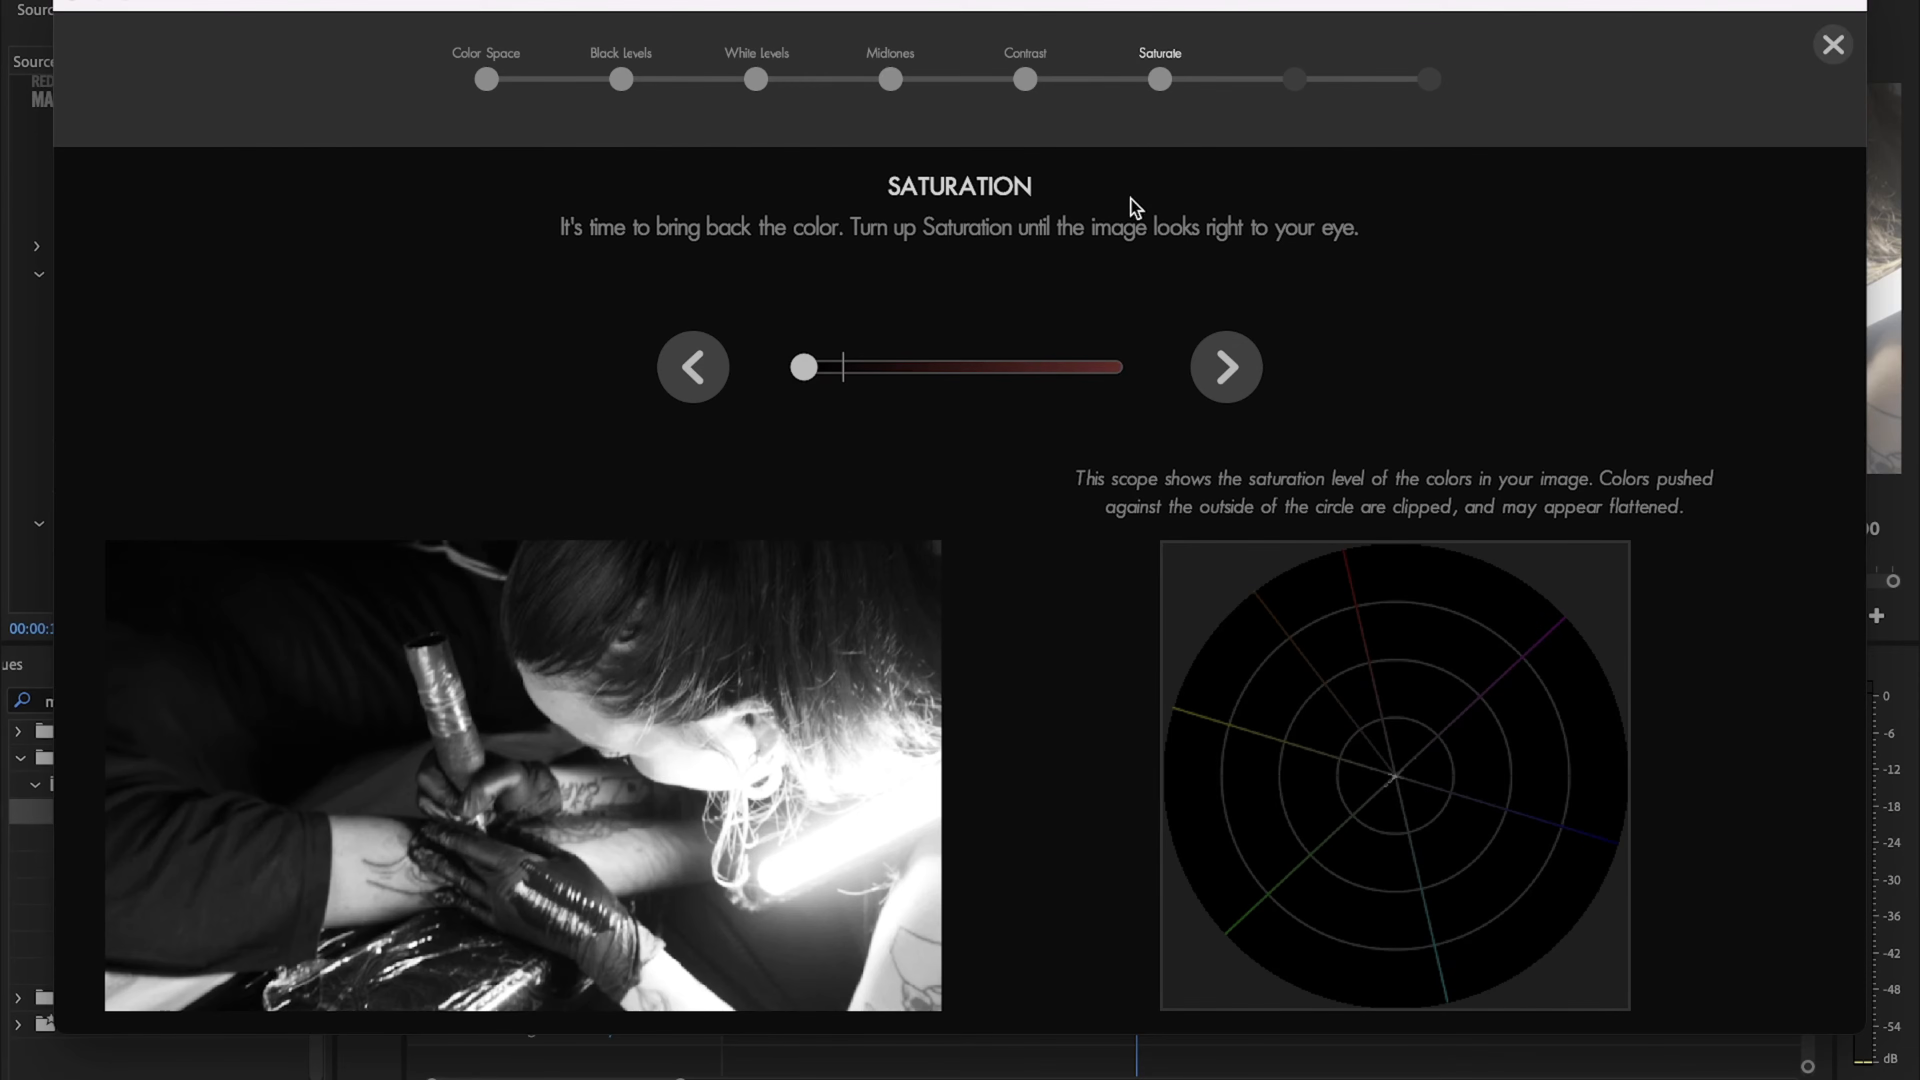
# Step: Try low and very high Saturation on the color scope, settle on the suggested mark, and continue to color balance
pyautogui.moveTo(808, 366)
pyautogui.mouseDown()
pyautogui.moveTo(952, 370)
pyautogui.moveTo(834, 367)
pyautogui.mouseUp()
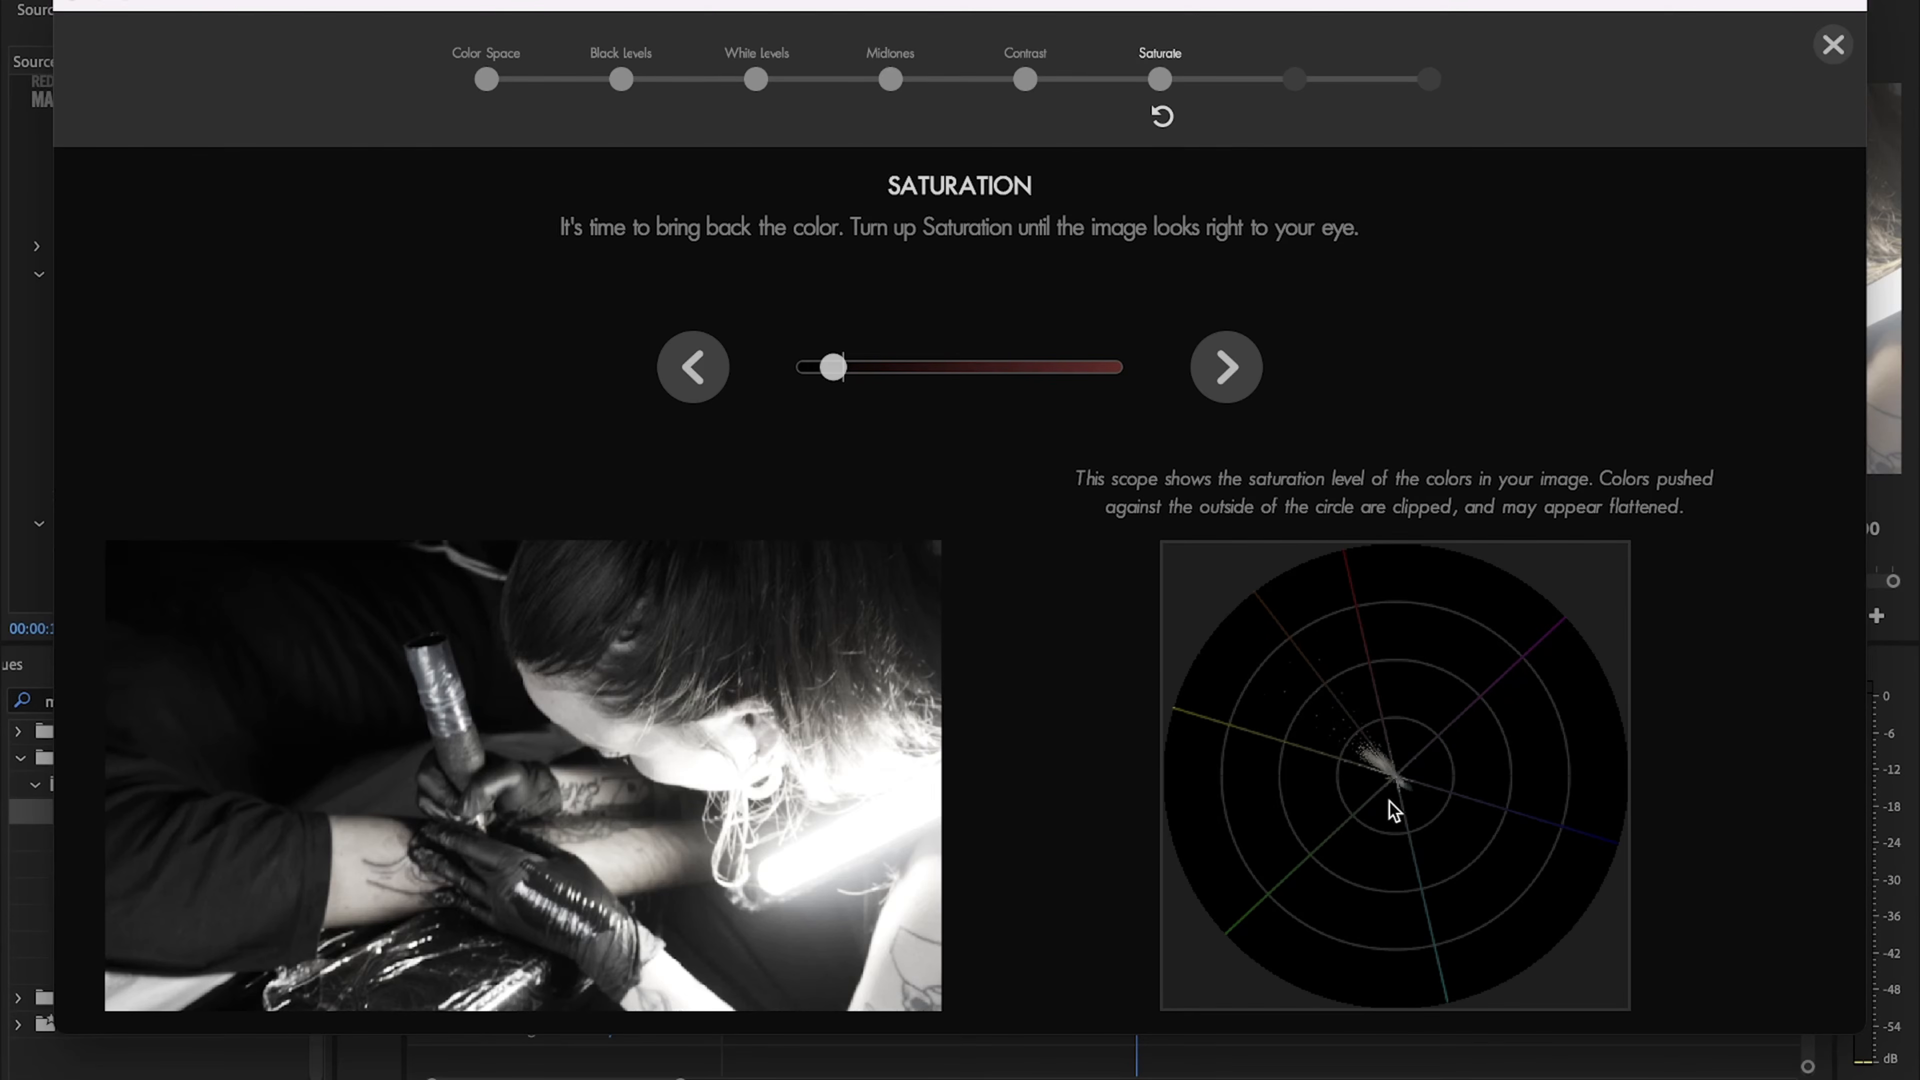
pyautogui.moveTo(832, 367); pyautogui.dragTo(1001, 435)
pyautogui.moveTo(999, 364); pyautogui.dragTo(1103, 364)
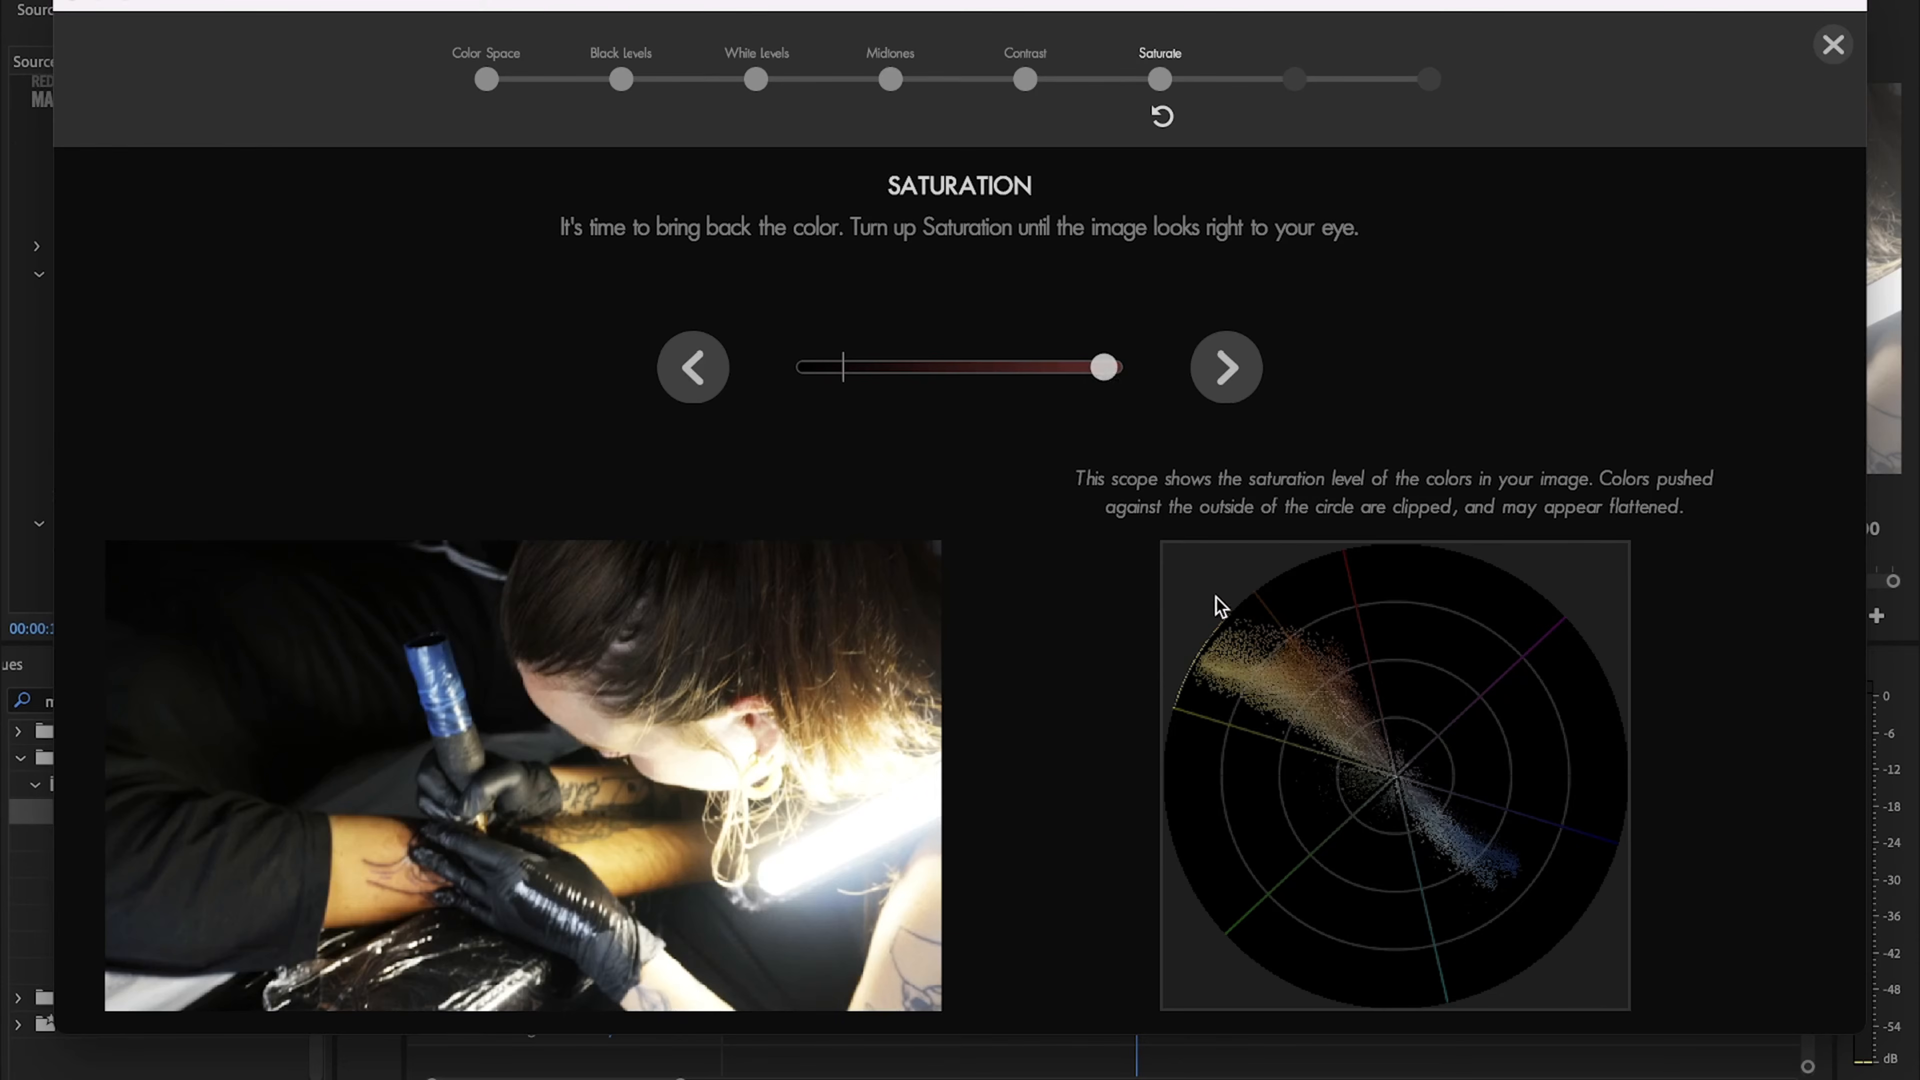
pyautogui.moveTo(1105, 373); pyautogui.dragTo(843, 407)
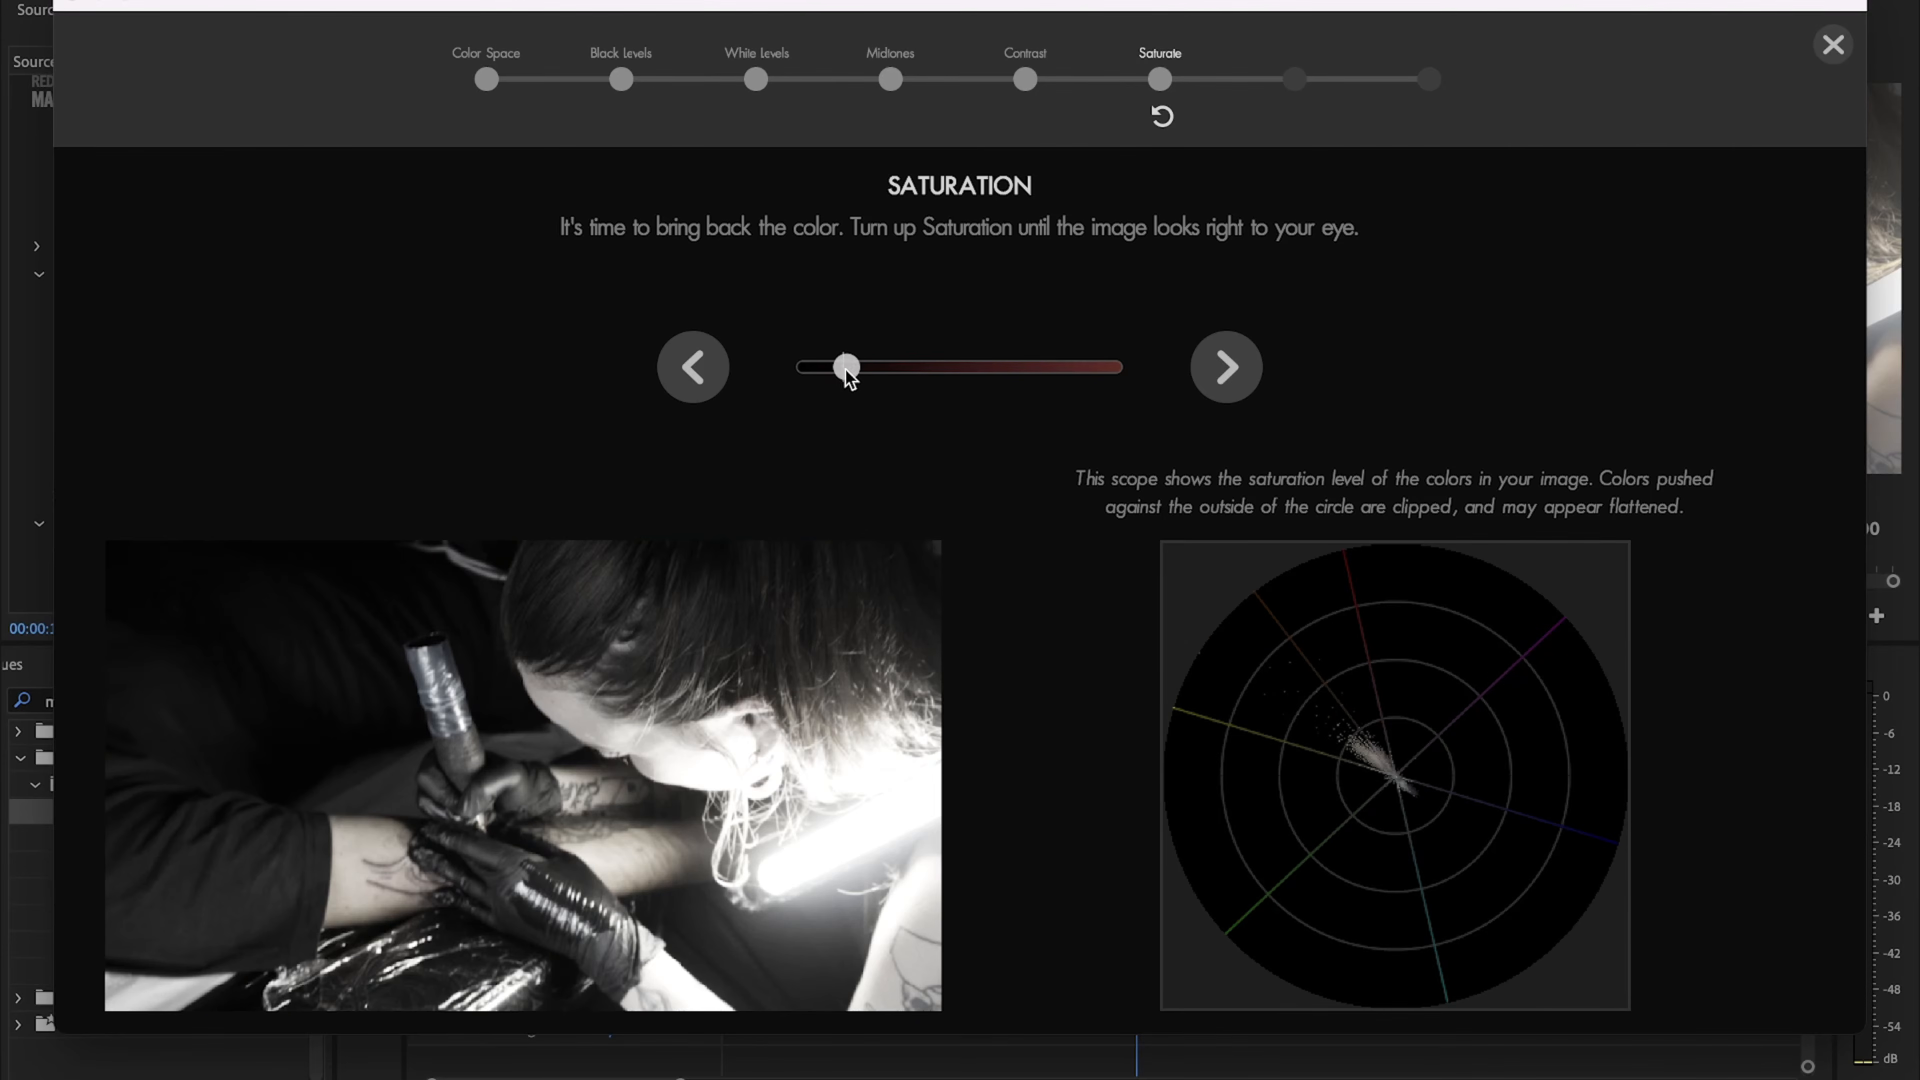
pyautogui.click(1225, 374)
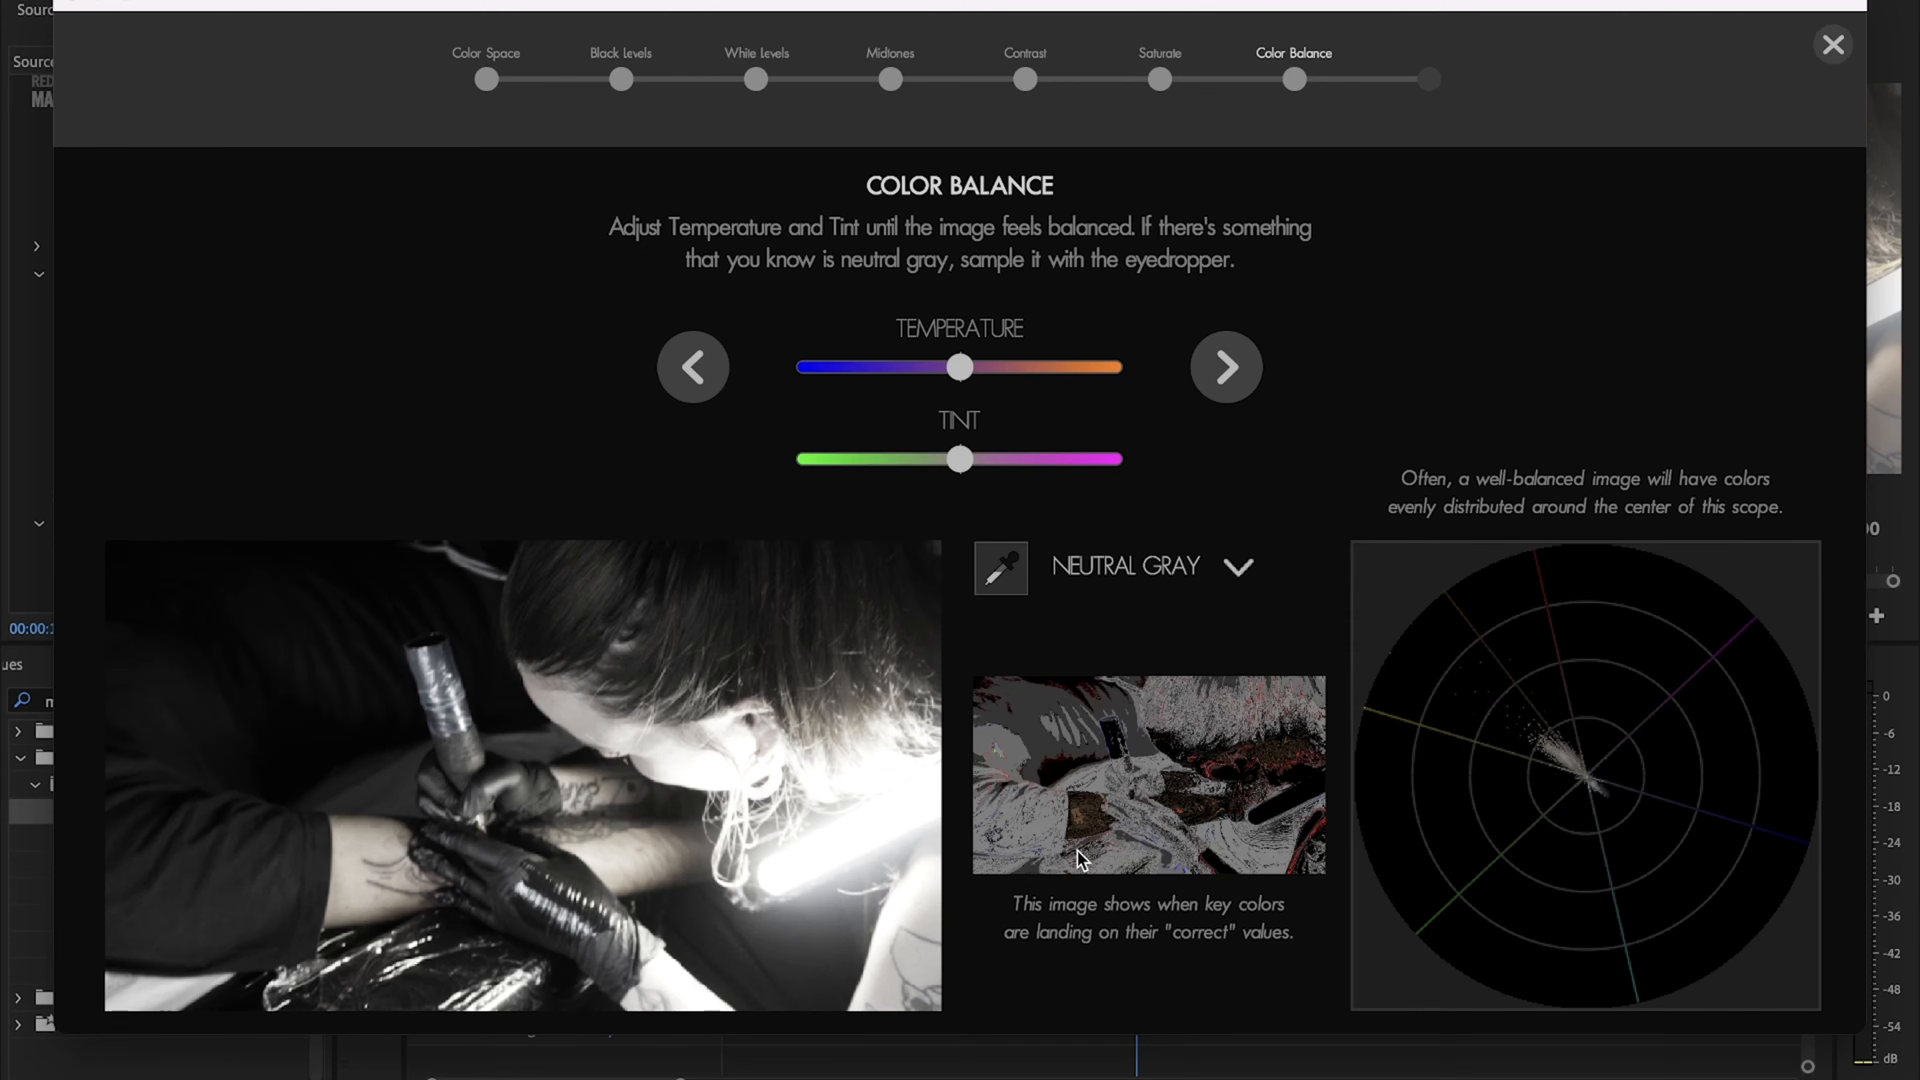
# Step: Test the Temperature and Tint extremes, leave Temperature near neutral and Tint slightly toward magenta, and continue to the before/after comparison
pyautogui.moveTo(954, 366)
pyautogui.mouseDown()
pyautogui.moveTo(874, 370)
pyautogui.moveTo(1007, 378)
pyautogui.moveTo(962, 371)
pyautogui.mouseUp()
pyautogui.moveTo(959, 369); pyautogui.dragTo(804, 368)
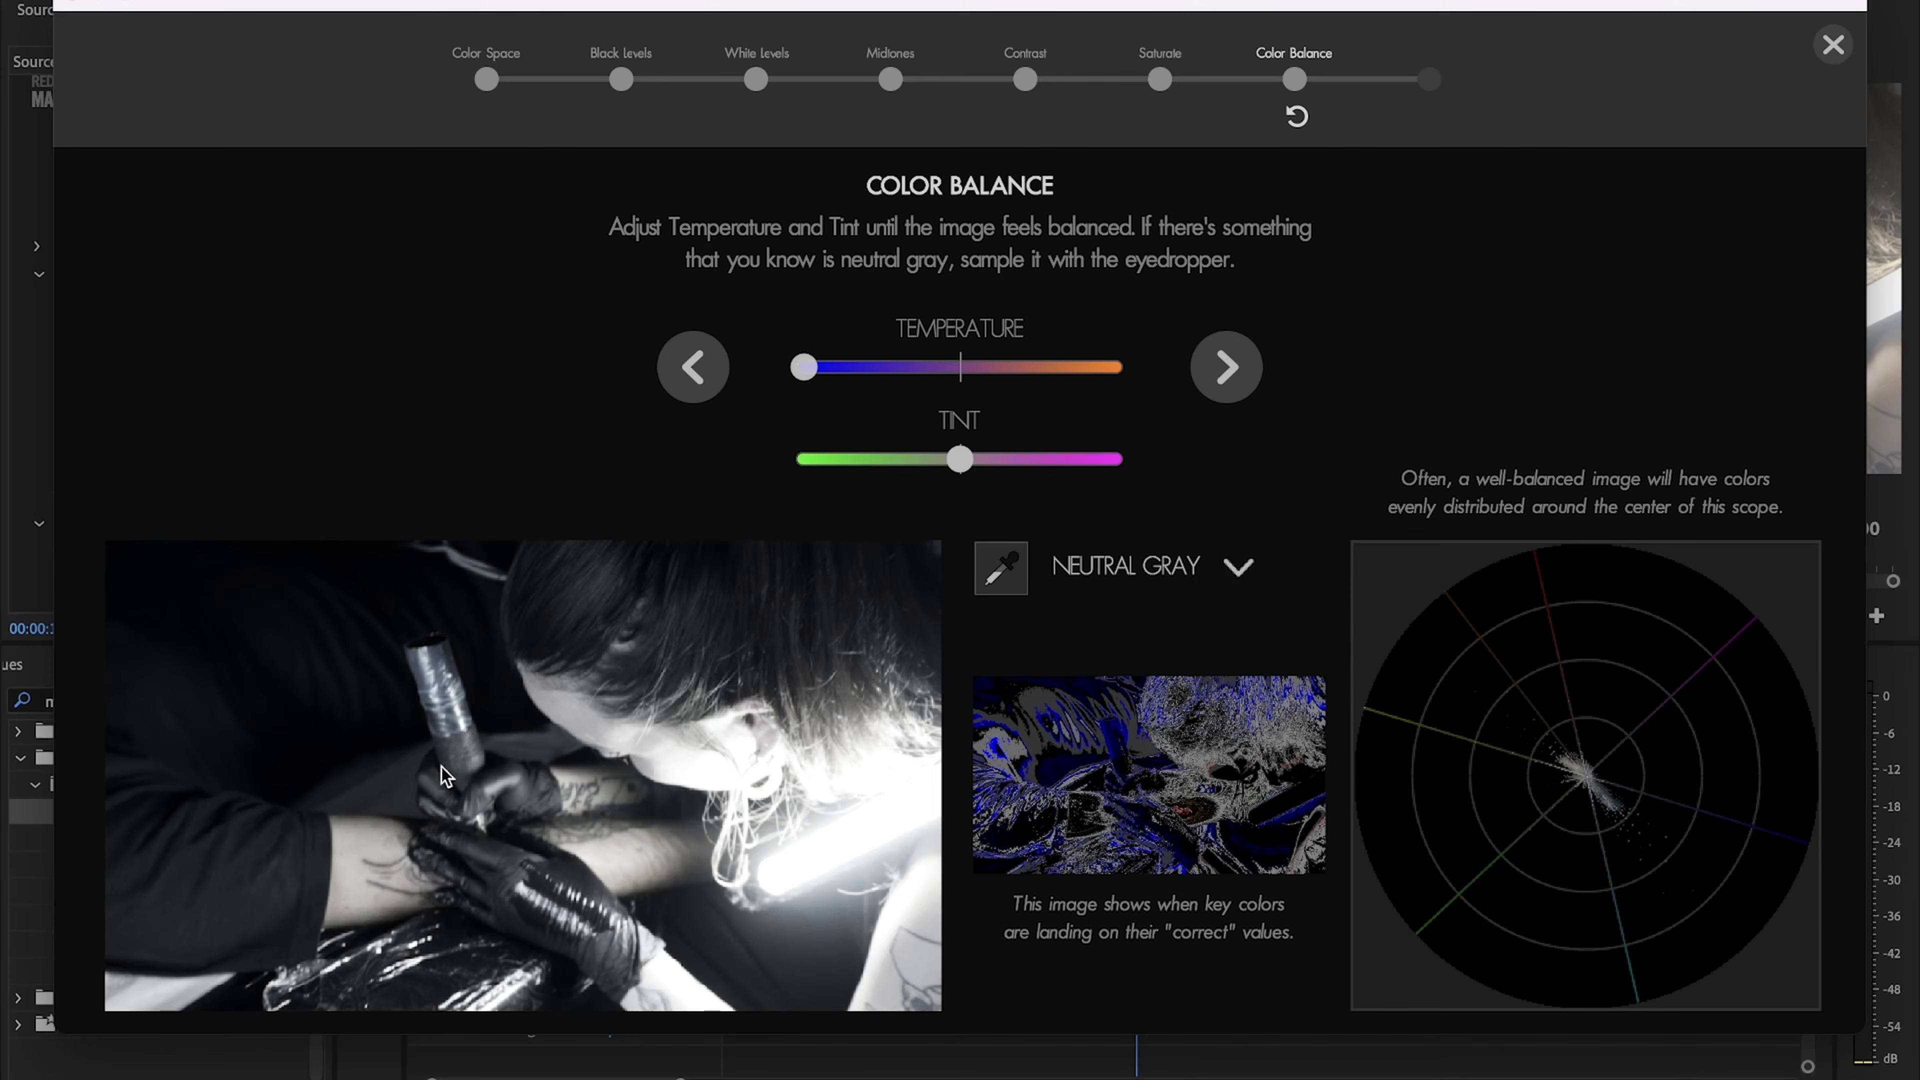
pyautogui.moveTo(813, 366); pyautogui.dragTo(967, 367)
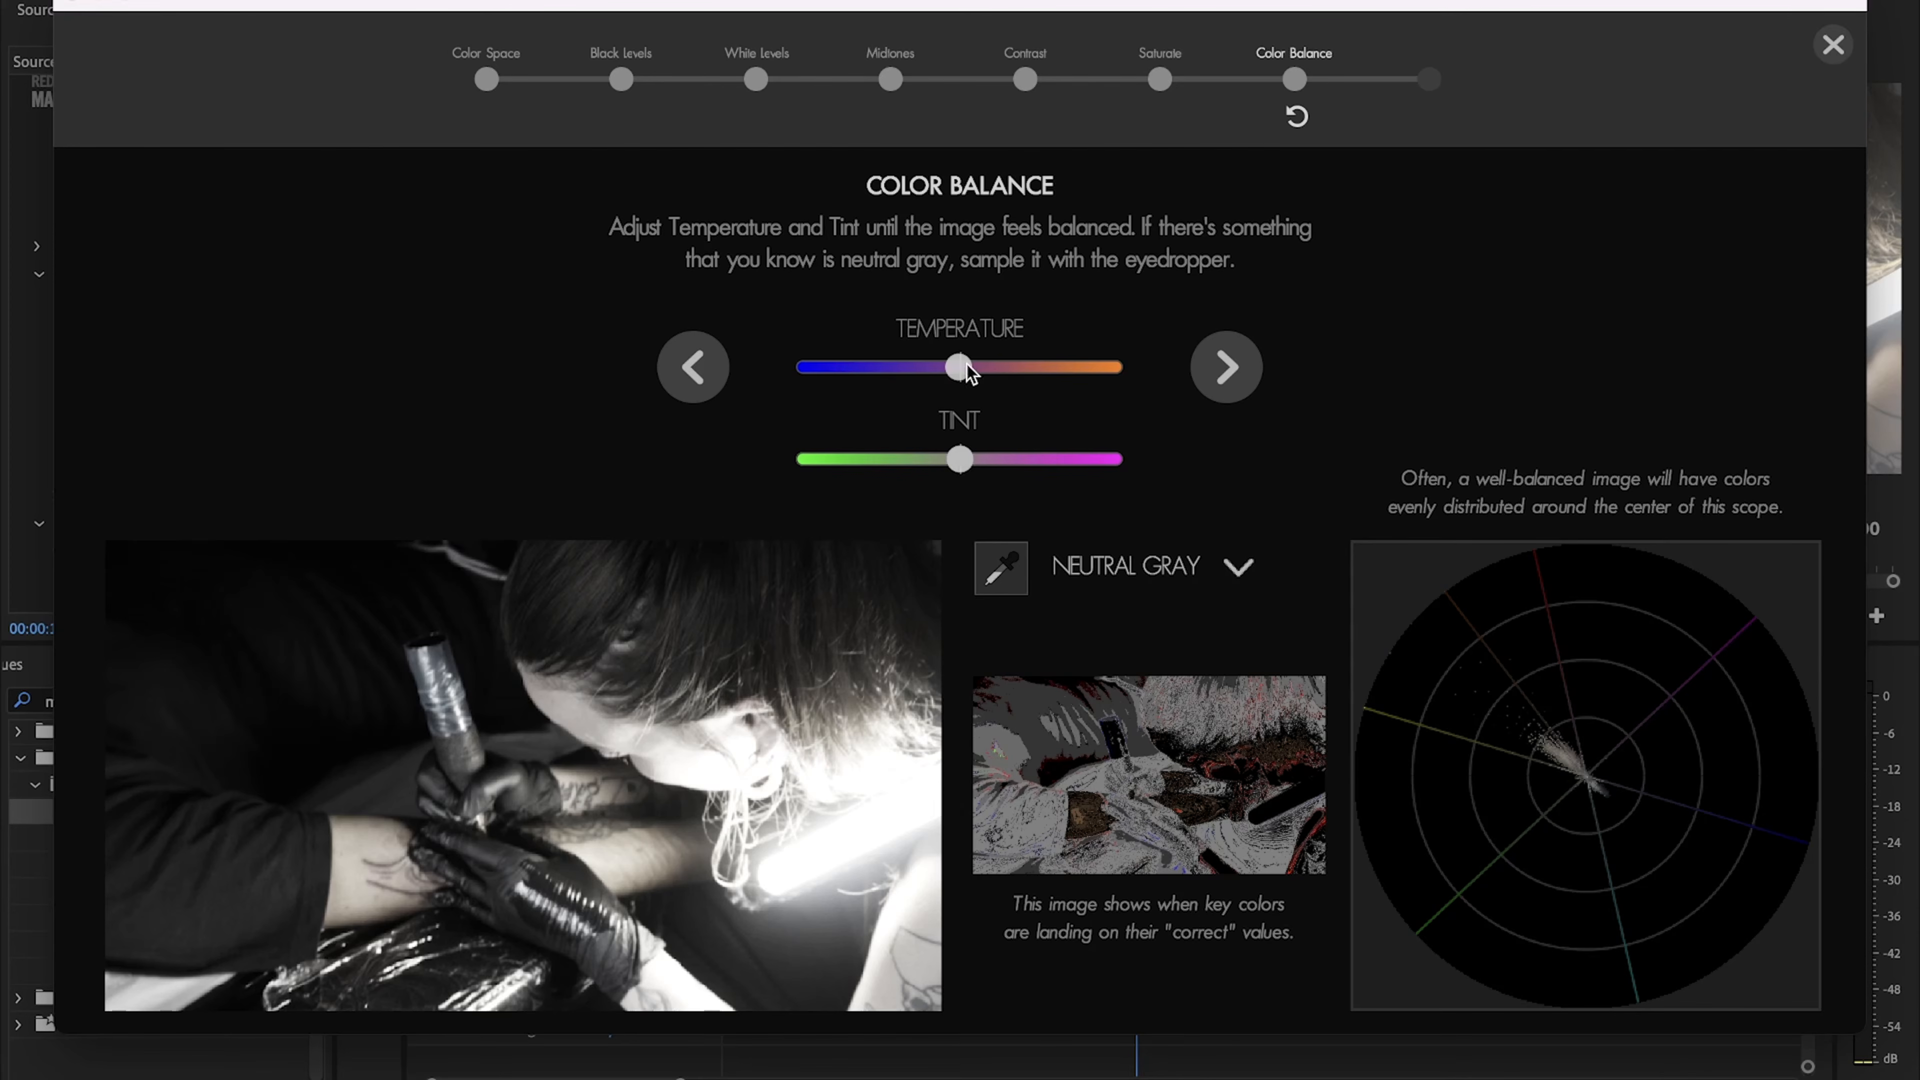
pyautogui.moveTo(957, 462); pyautogui.dragTo(1024, 499)
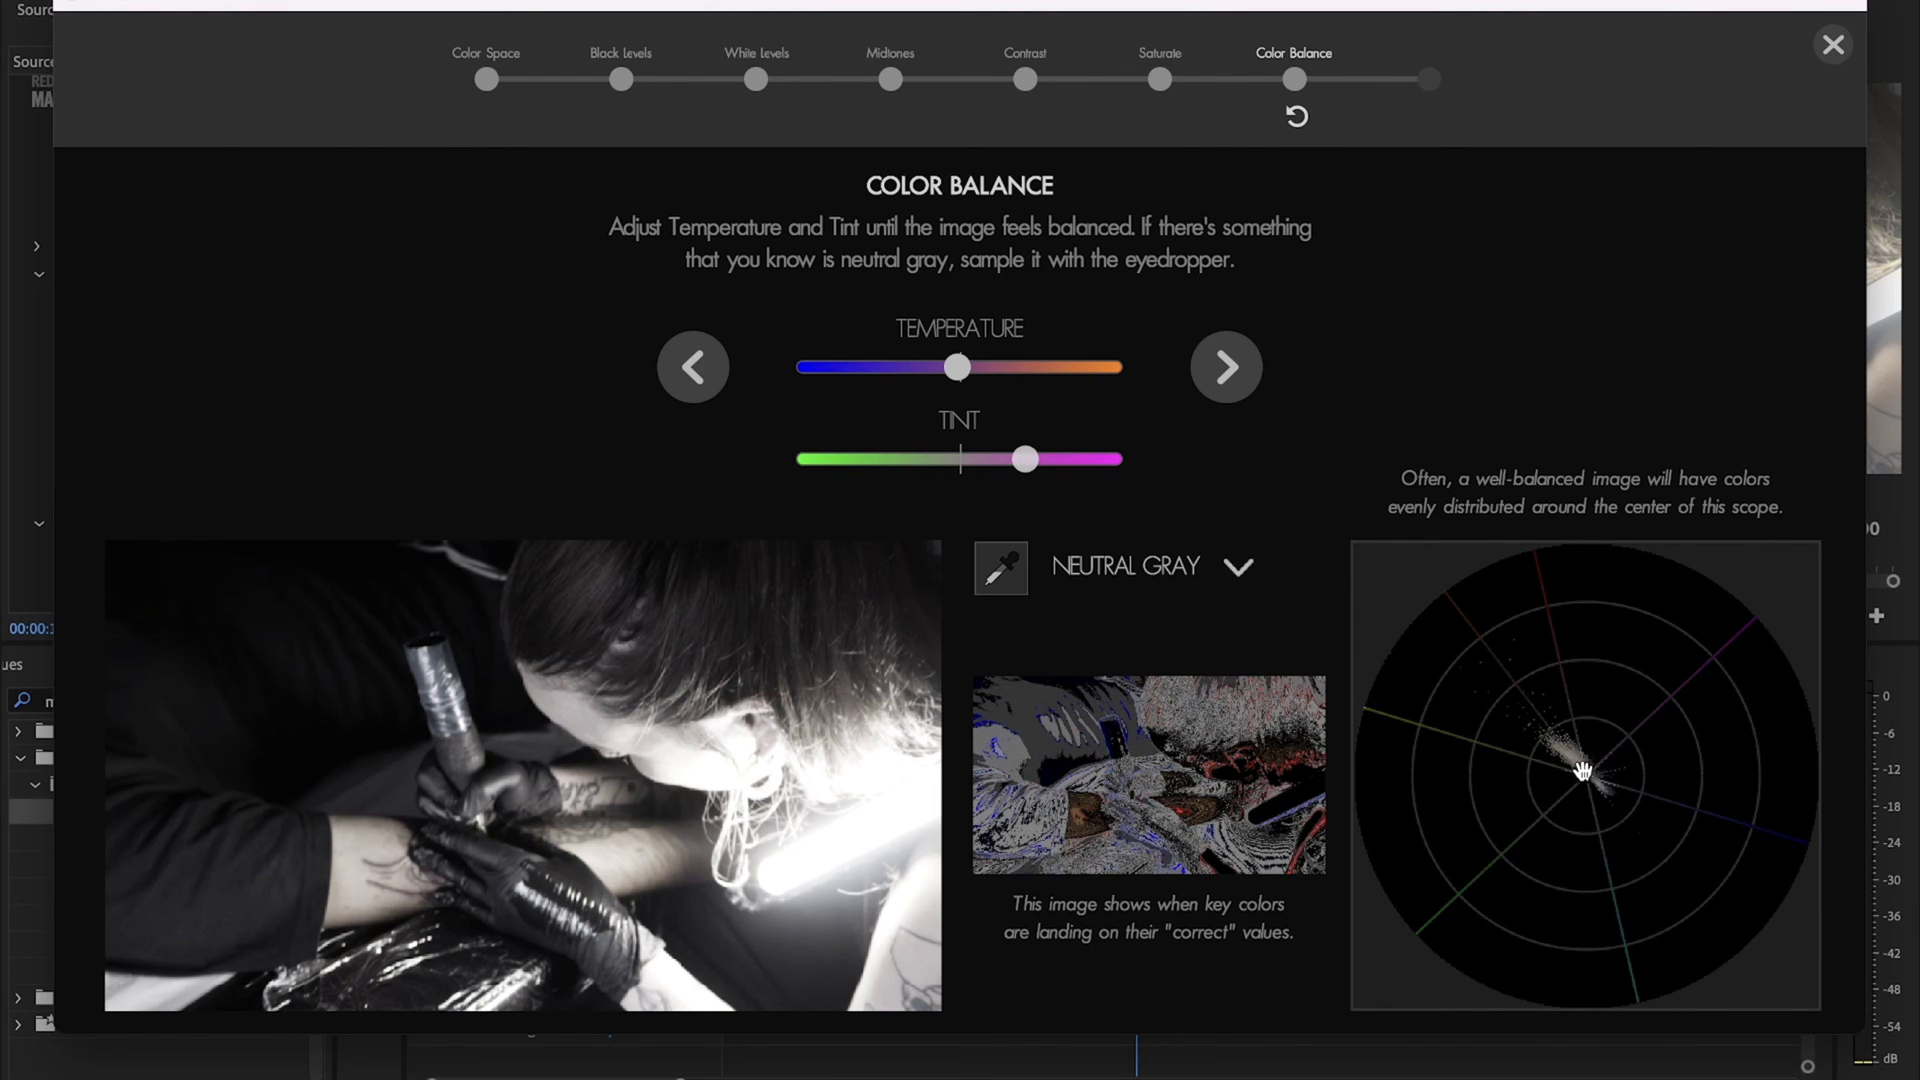
pyautogui.moveTo(1024, 464); pyautogui.dragTo(771, 537)
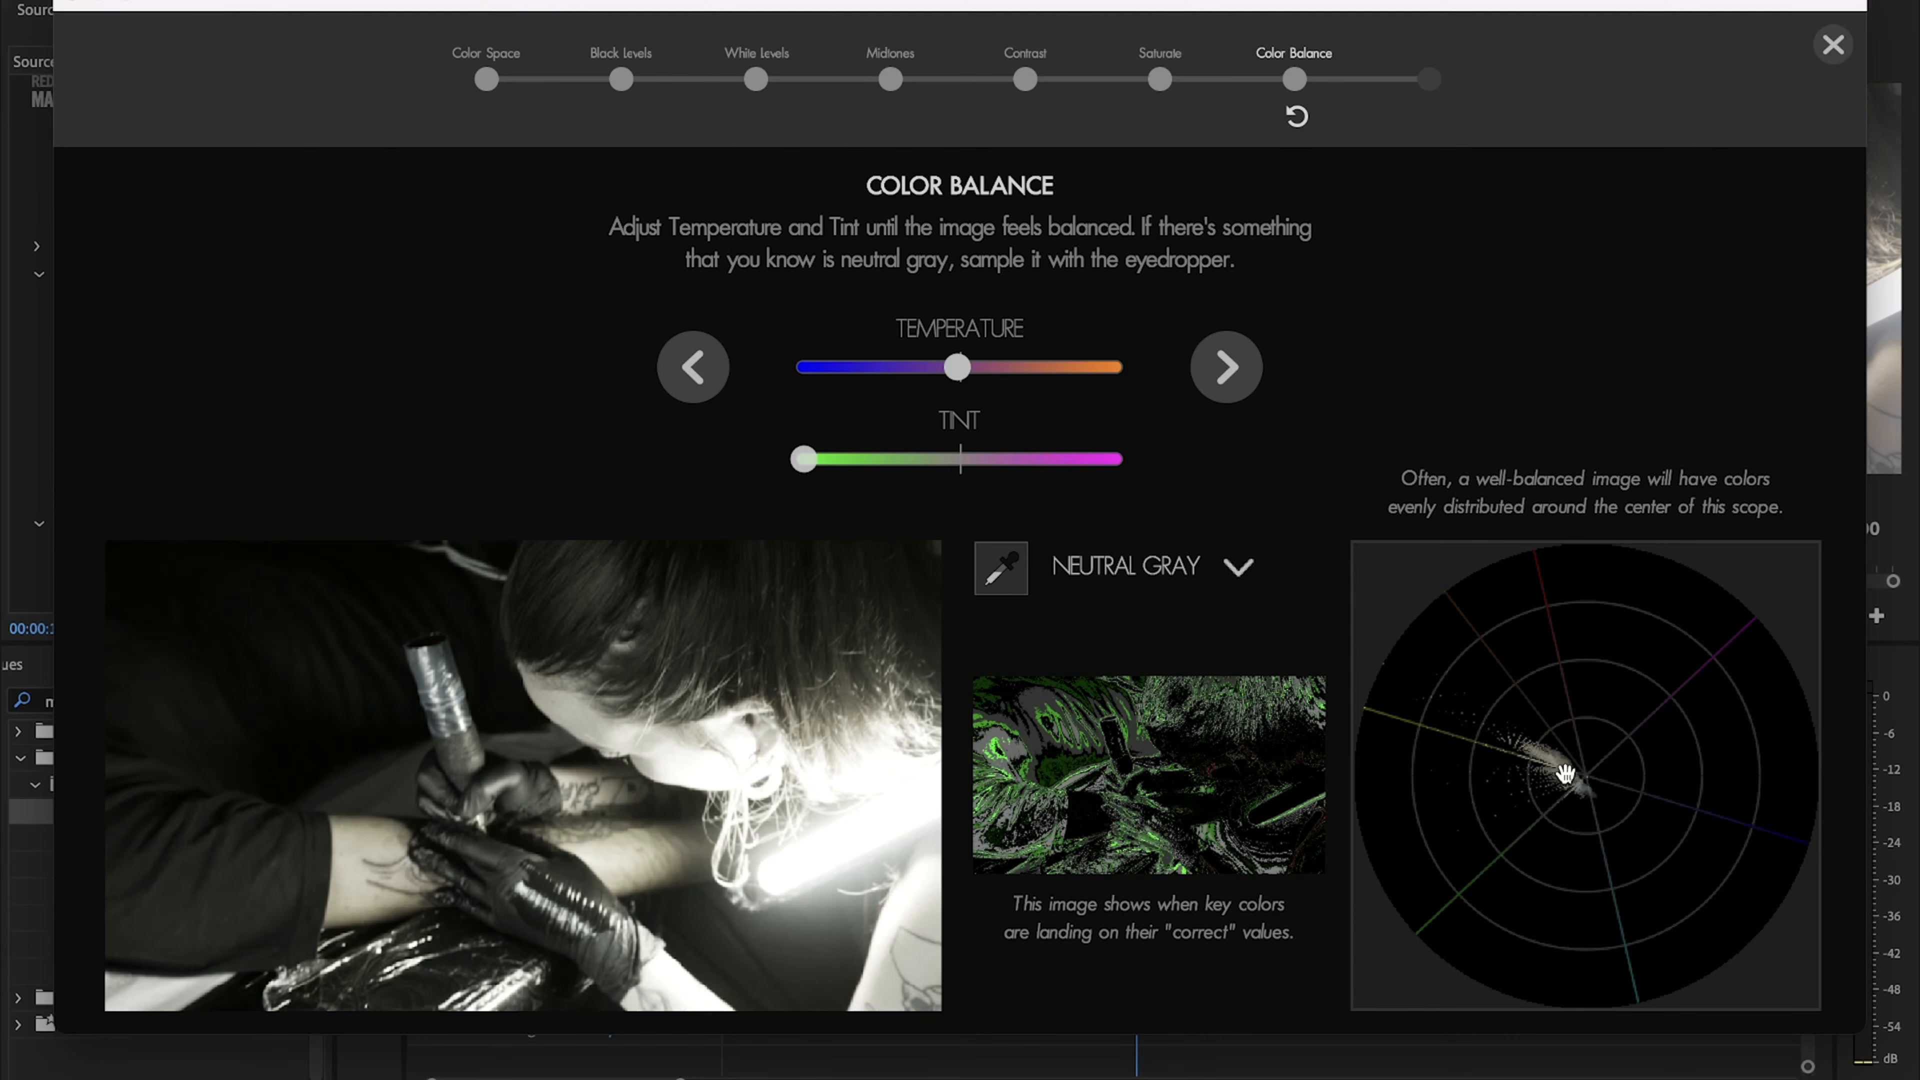
pyautogui.moveTo(797, 459); pyautogui.dragTo(968, 466)
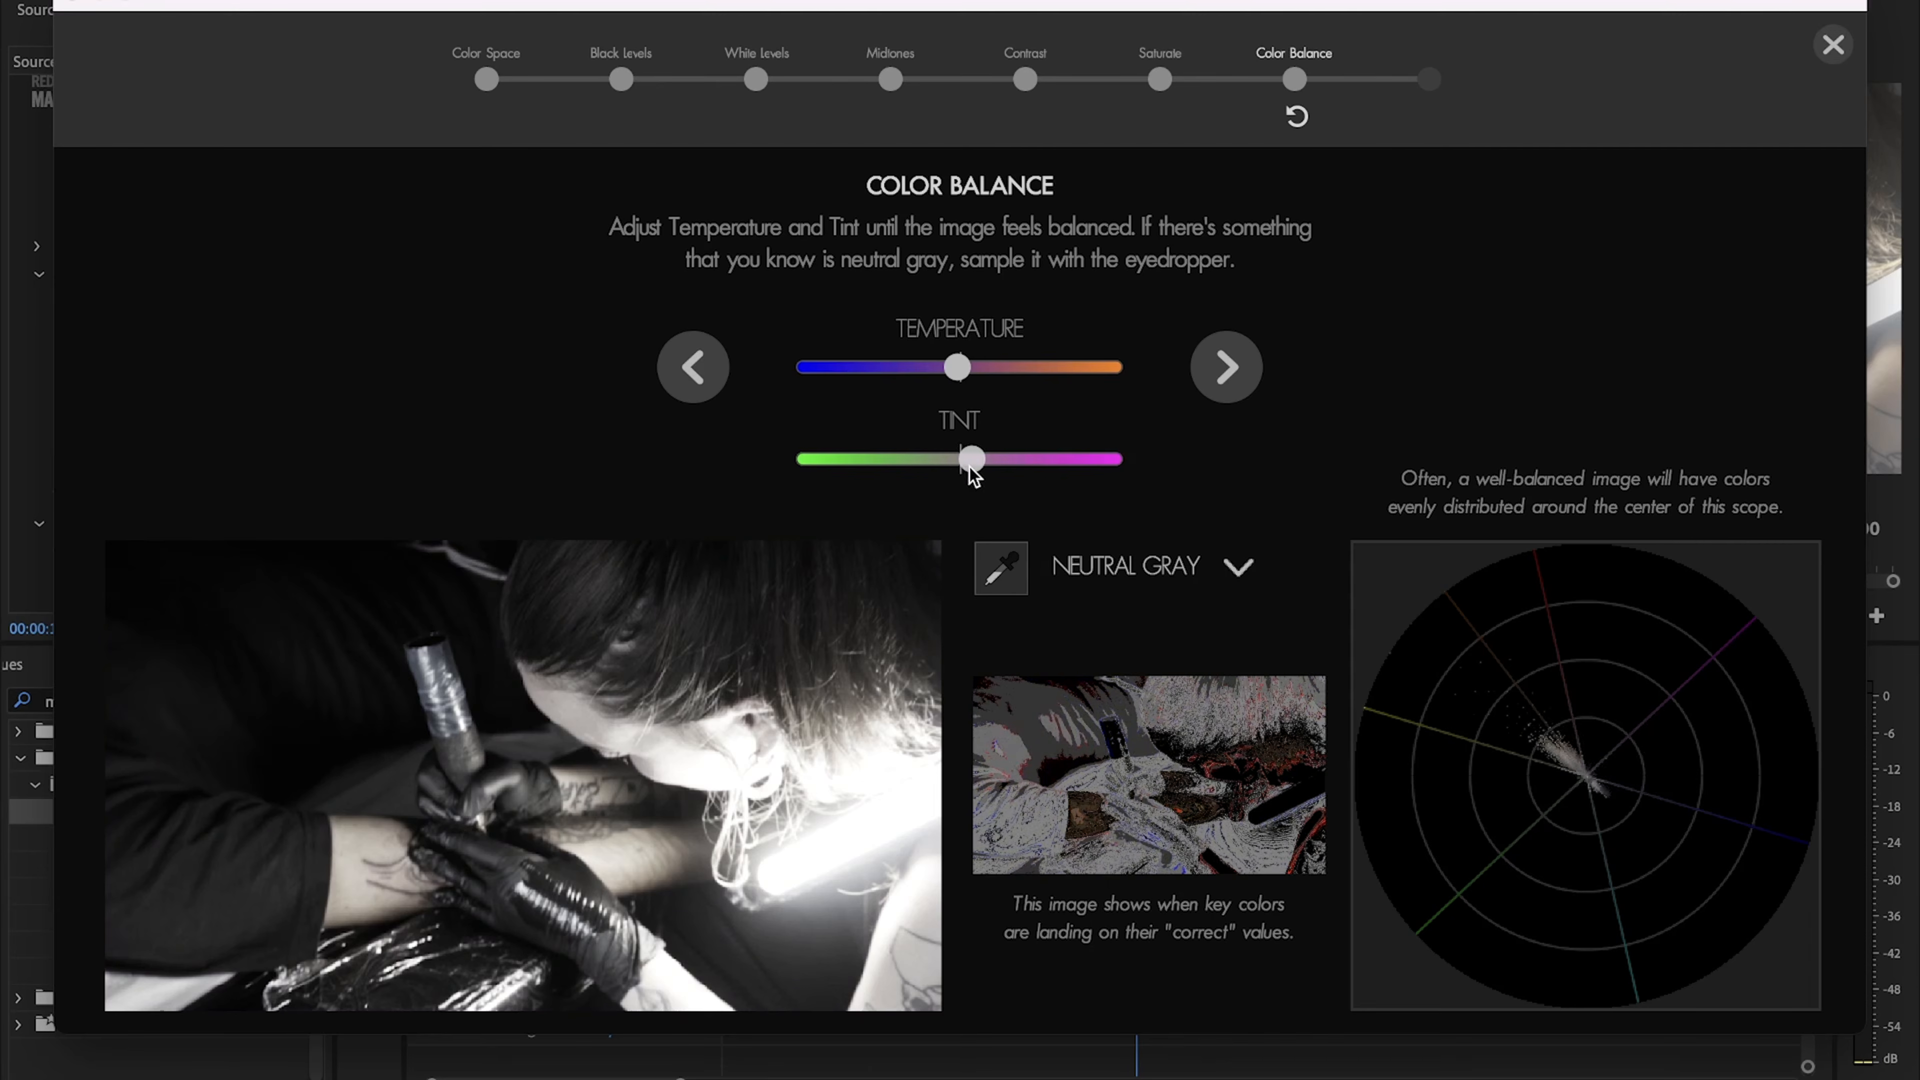
pyautogui.click(1232, 366)
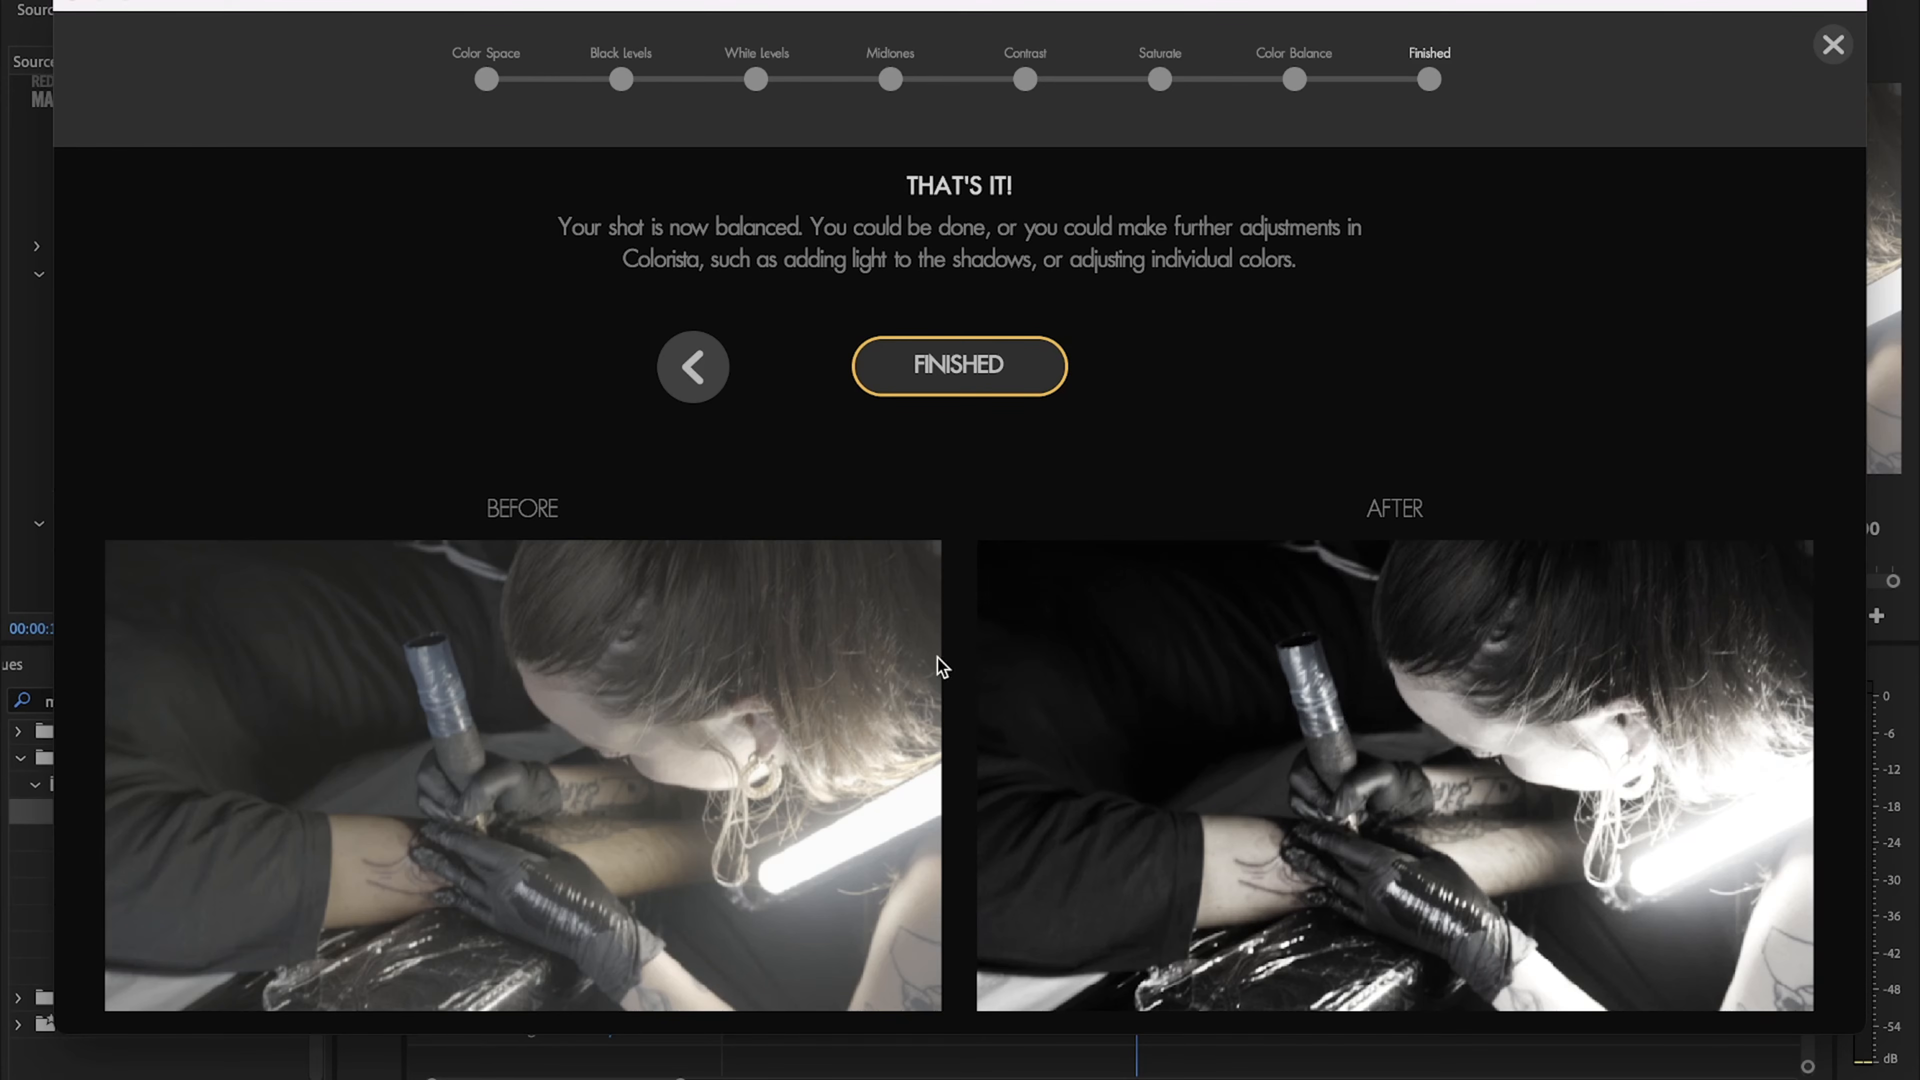
# Step: Return to the Saturation stage, raise it to about a third of its range, and finish the guided correction
pyautogui.click(1159, 80)
pyautogui.moveTo(845, 369); pyautogui.dragTo(905, 369)
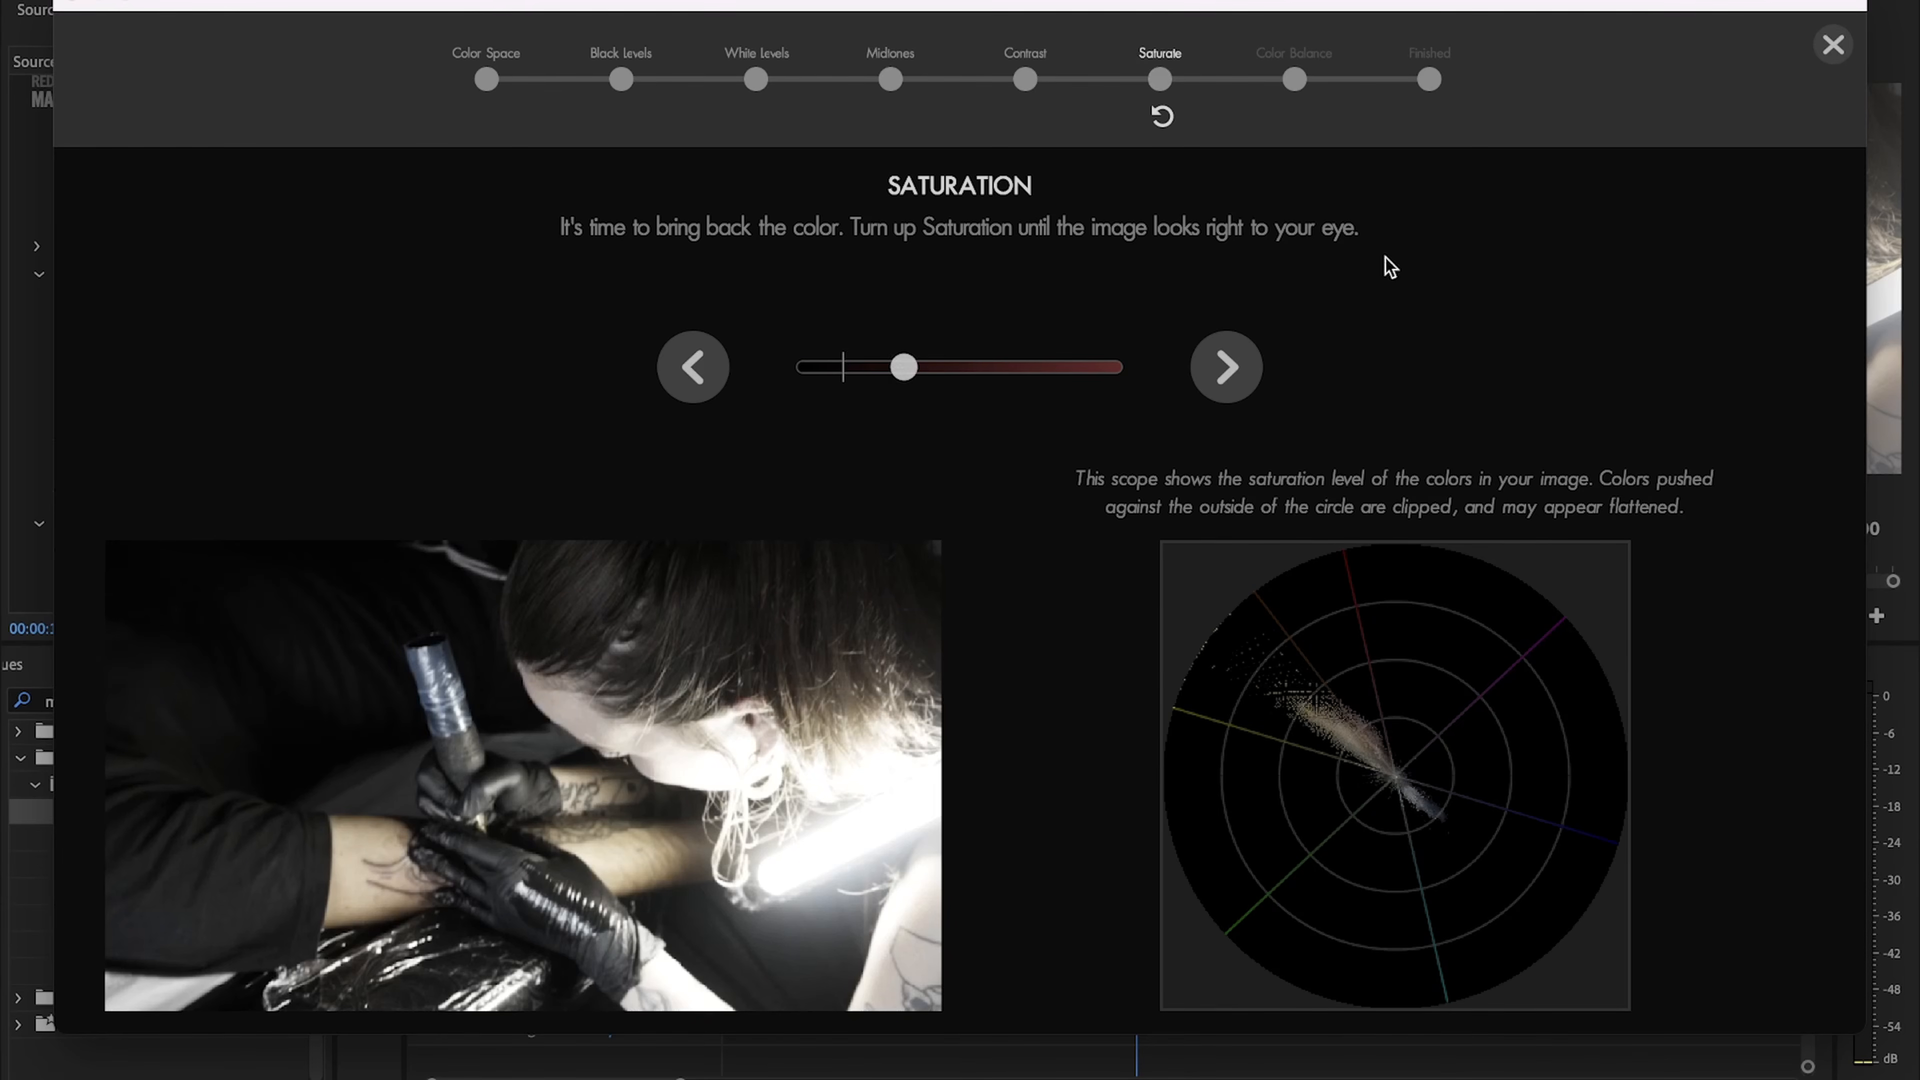
pyautogui.click(1429, 80)
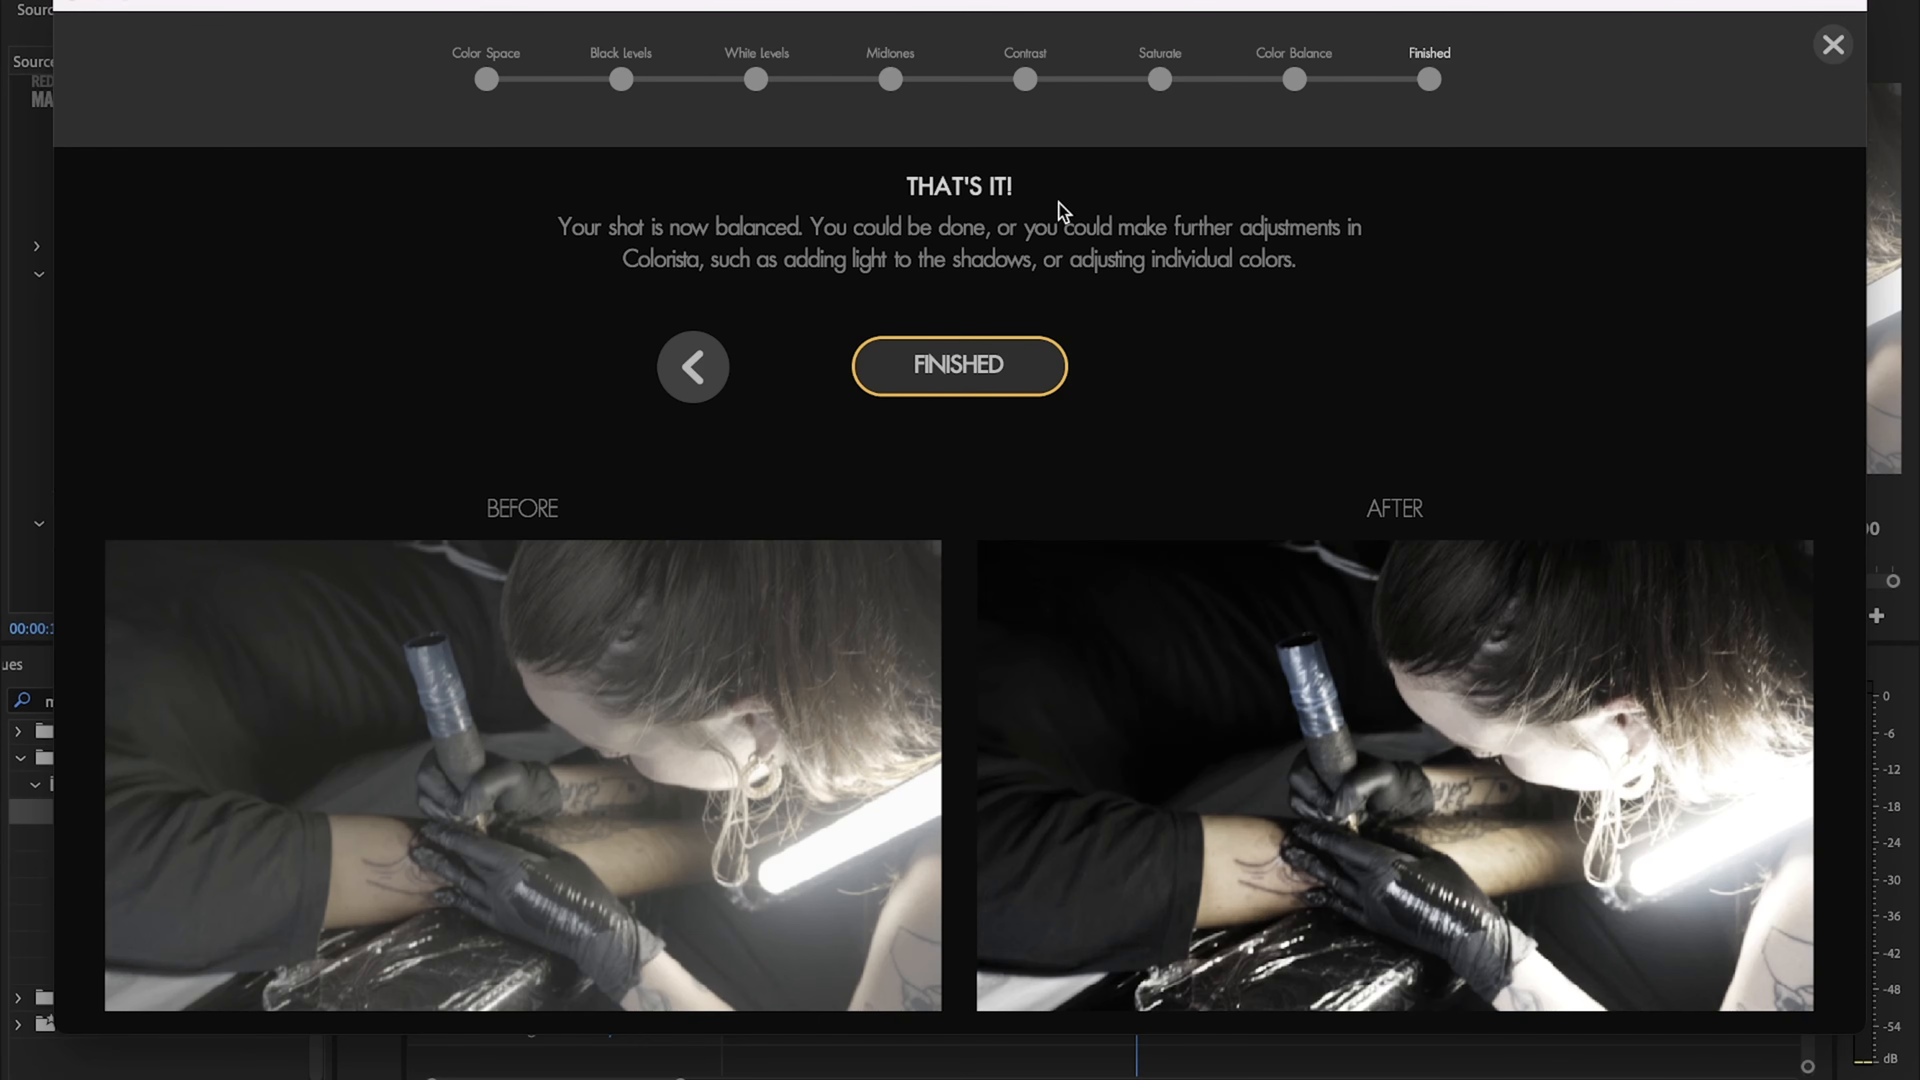
pyautogui.click(975, 367)
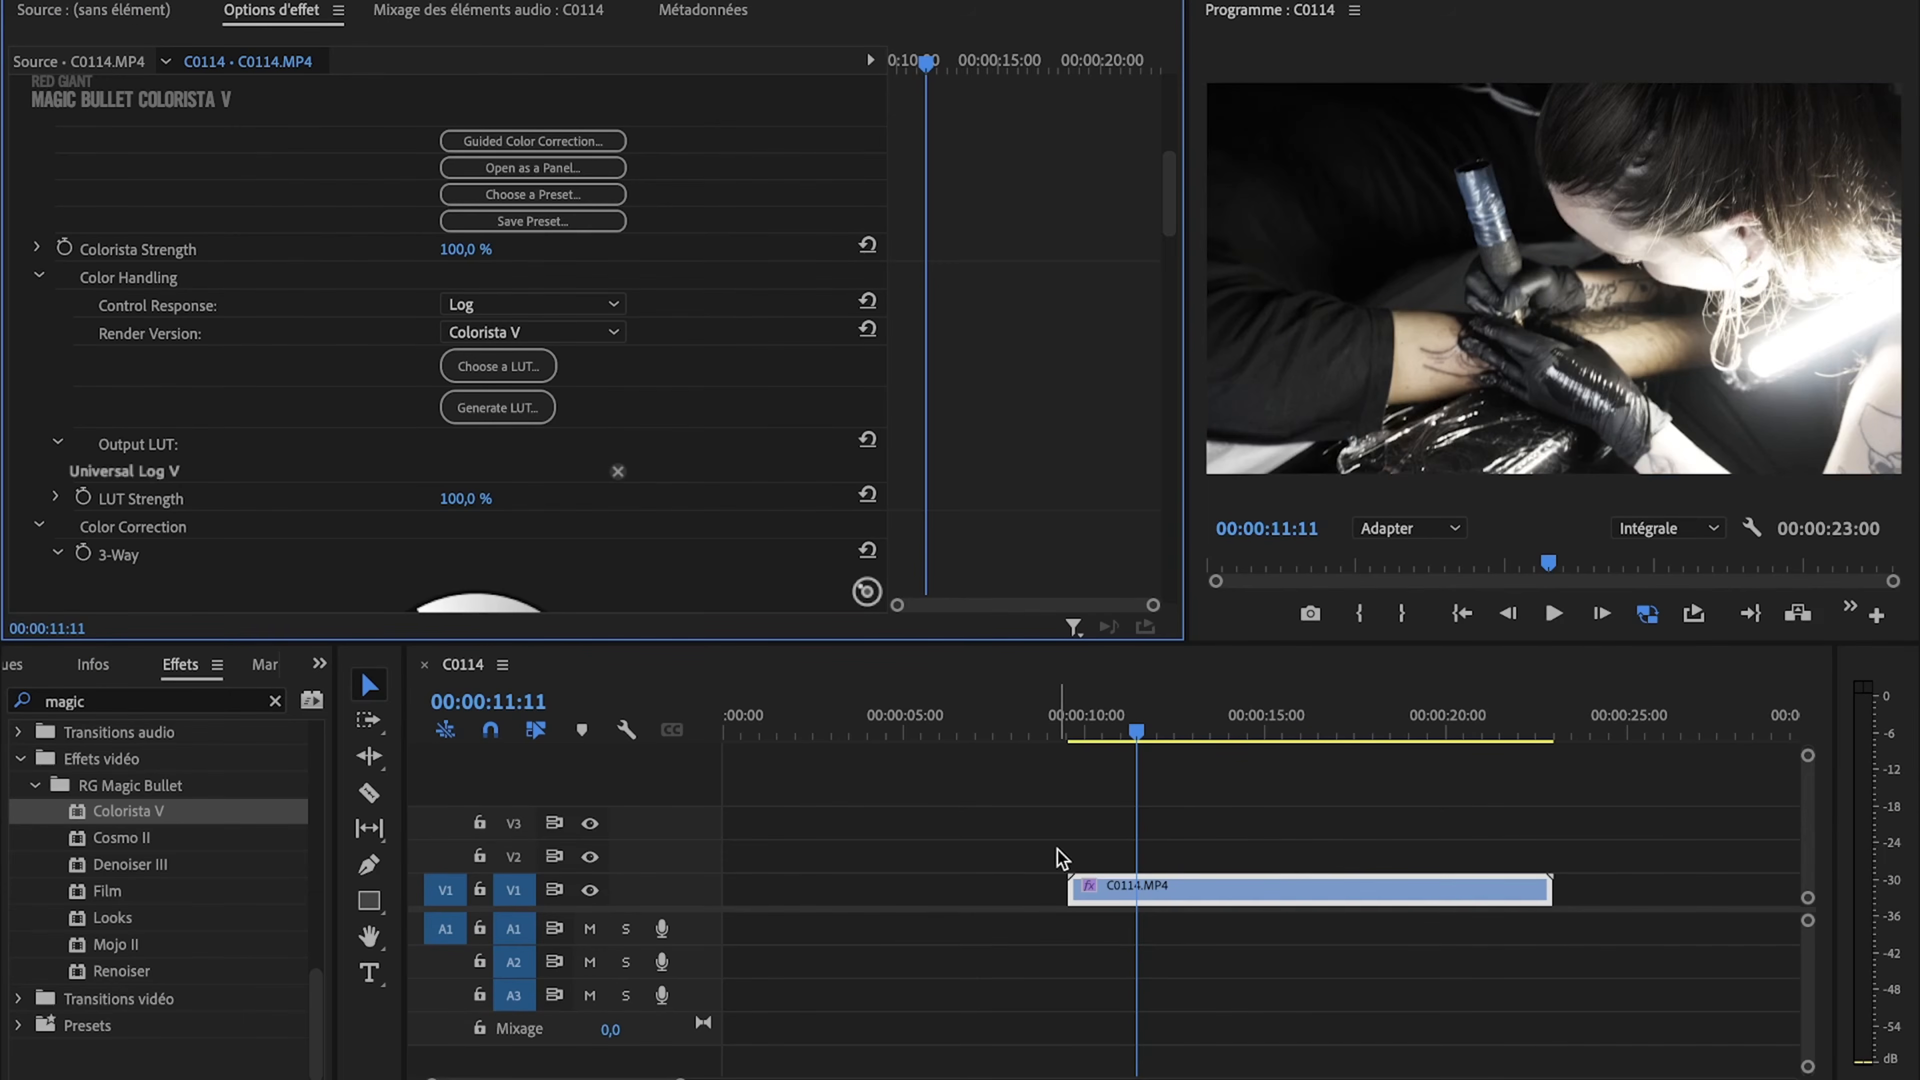